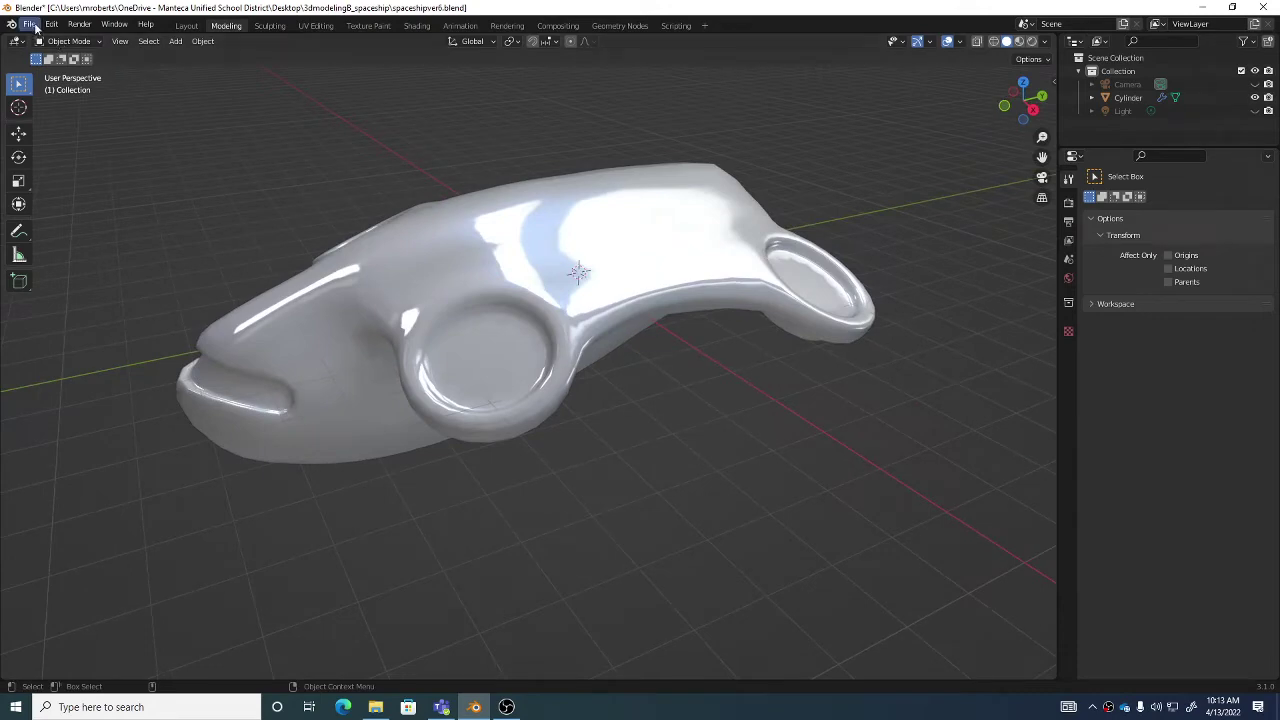
Discard the current file's changes, open spaceshipver7.blend and clear the selection.
{"action": "left_click", "coordinate": [29, 23]}
{"action": "left_click", "coordinate": [52, 62]}
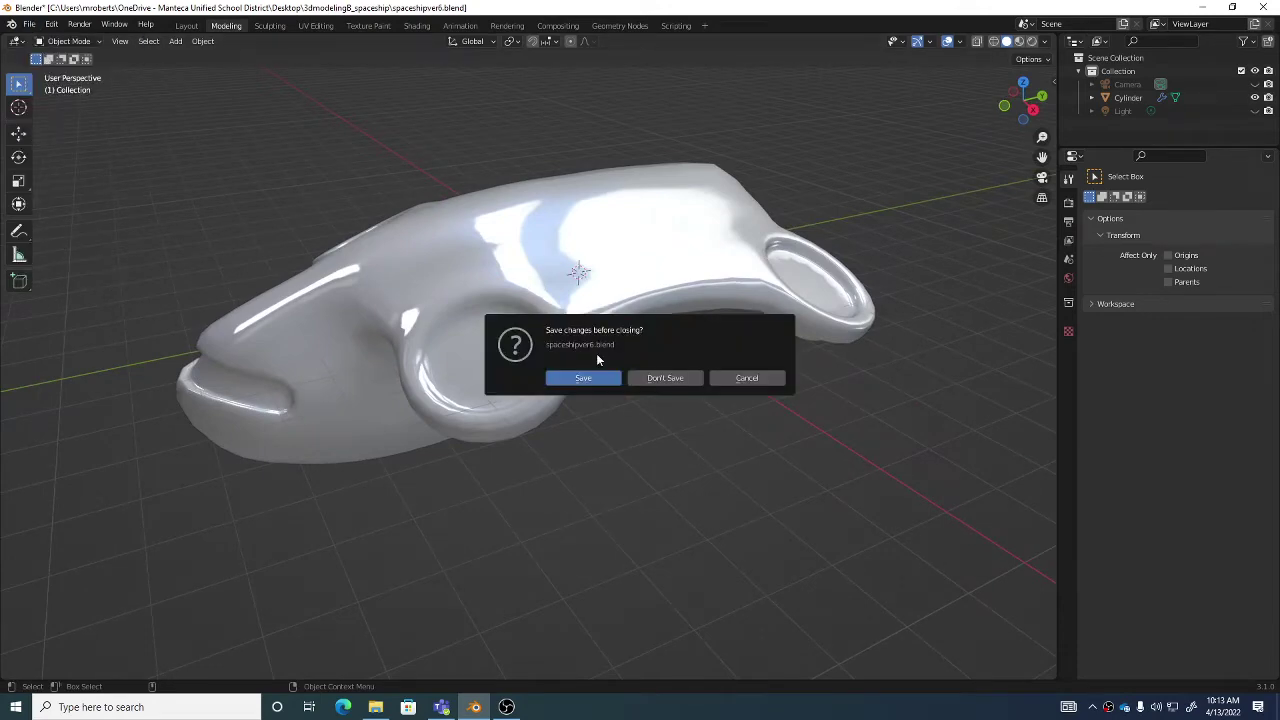
{"action": "left_click", "coordinate": [665, 378]}
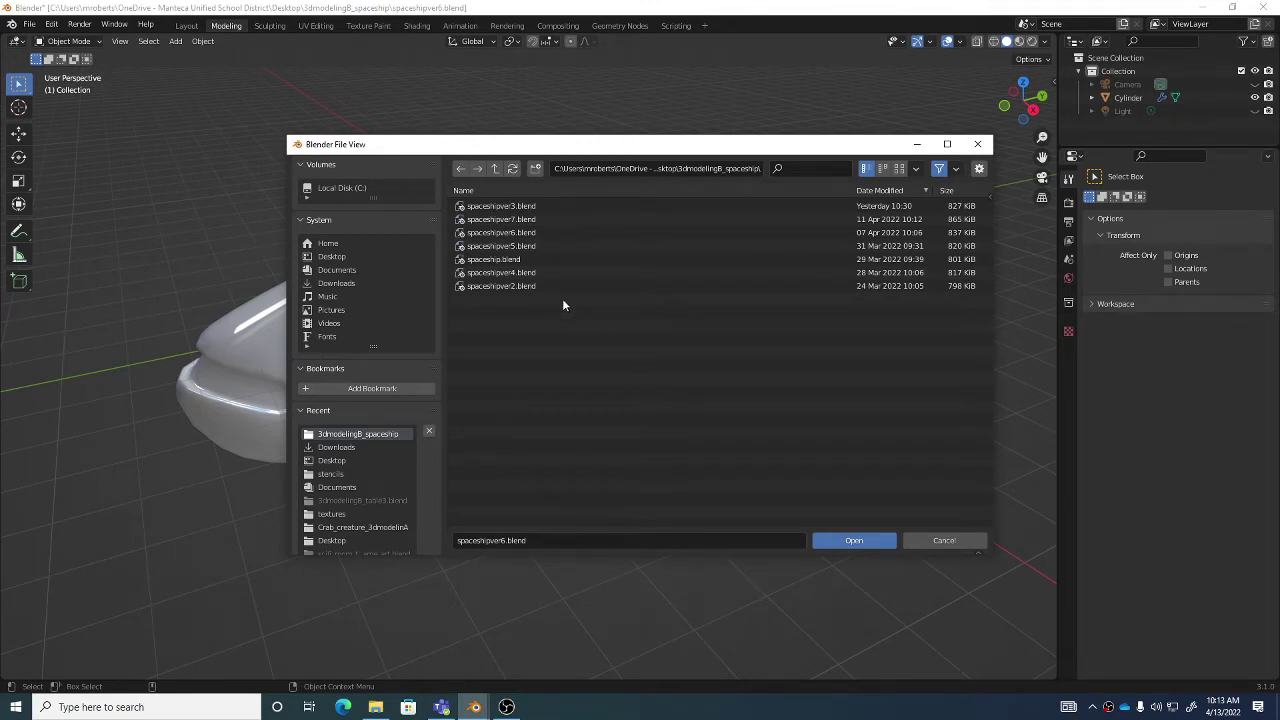
{"action": "left_click", "coordinate": [490, 219]}
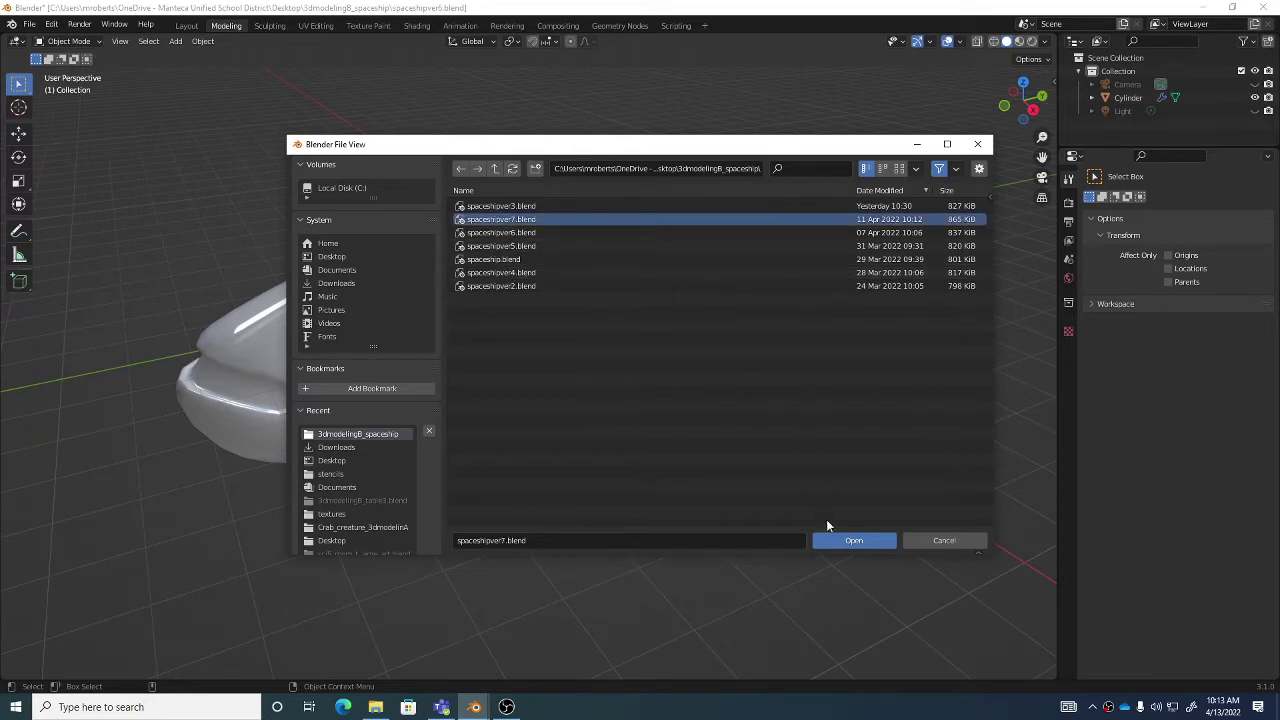
{"action": "left_click", "coordinate": [847, 540]}
{"action": "middle_click_drag", "start_coordinate": [742, 437], "coordinate": [666, 406]}
{"action": "scroll", "coordinate": [708, 397], "scroll_direction": "down", "scroll_amount": 4}
{"action": "left_click", "coordinate": [796, 422]}
{"action": "scroll", "coordinate": [690, 410], "scroll_direction": "up", "scroll_amount": 5}
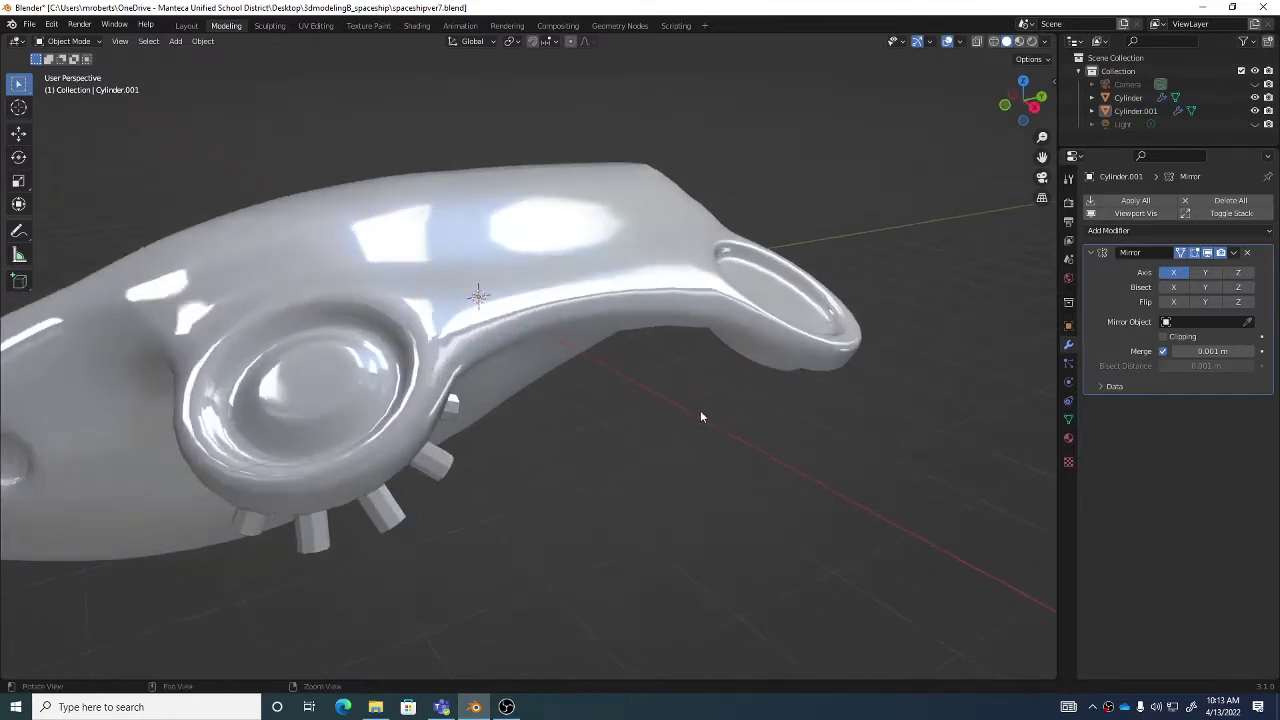
{"action": "scroll", "coordinate": [740, 420], "scroll_direction": "down", "scroll_amount": 3}
{"action": "middle_click_drag", "start_coordinate": [749, 420], "coordinate": [729, 352]}
{"action": "scroll", "coordinate": [705, 405], "scroll_direction": "up", "scroll_amount": 3}
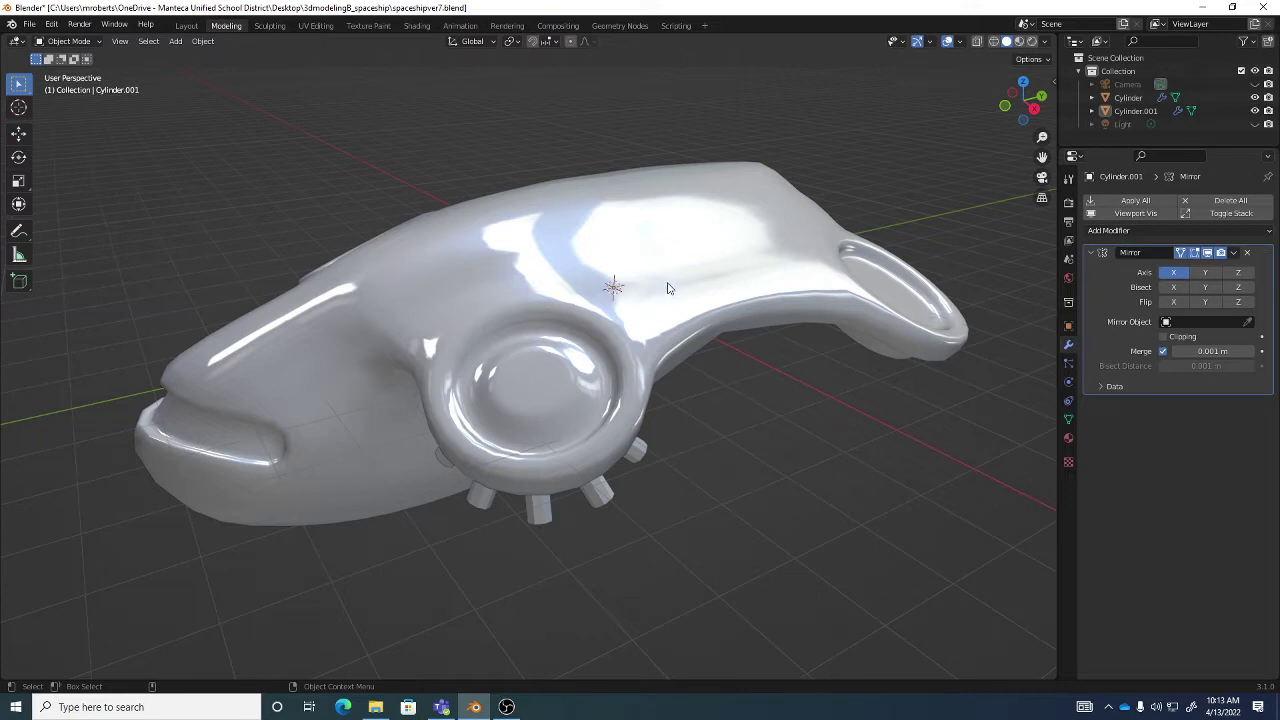
{"action": "middle_click_drag", "start_coordinate": [691, 314], "coordinate": [632, 300]}
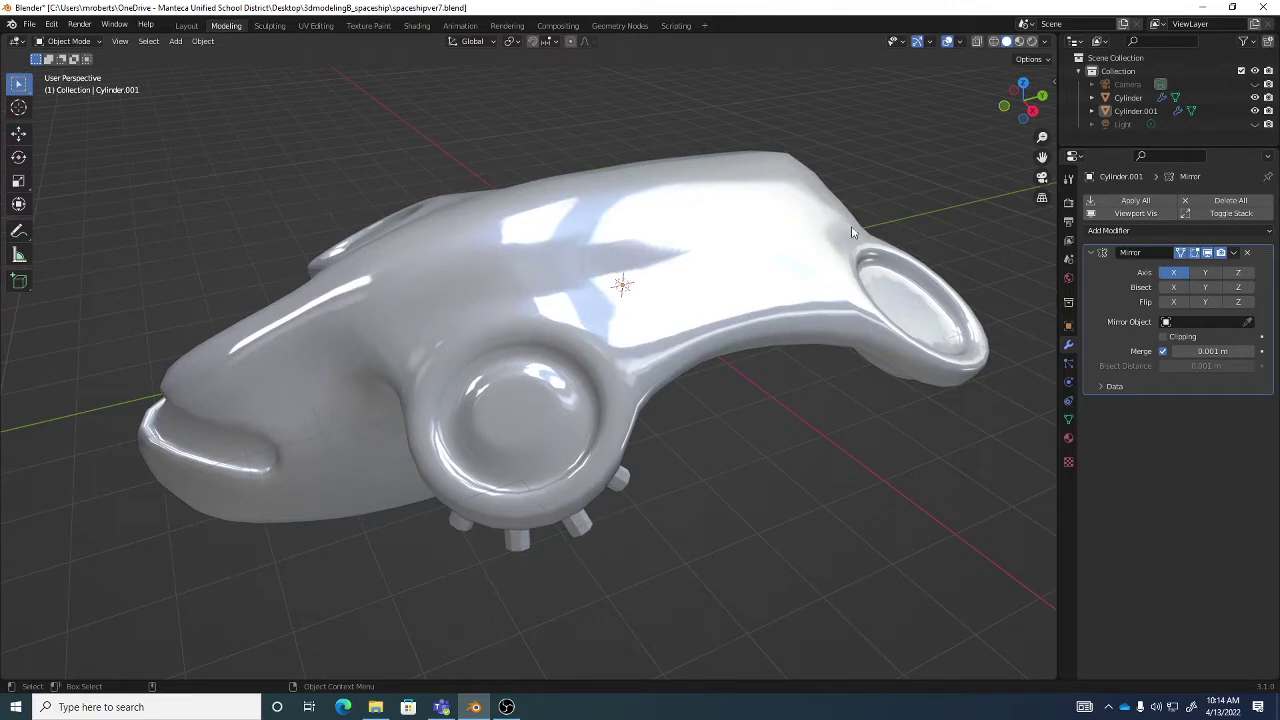
{"action": "middle_click_drag", "start_coordinate": [660, 379], "coordinate": [761, 378]}
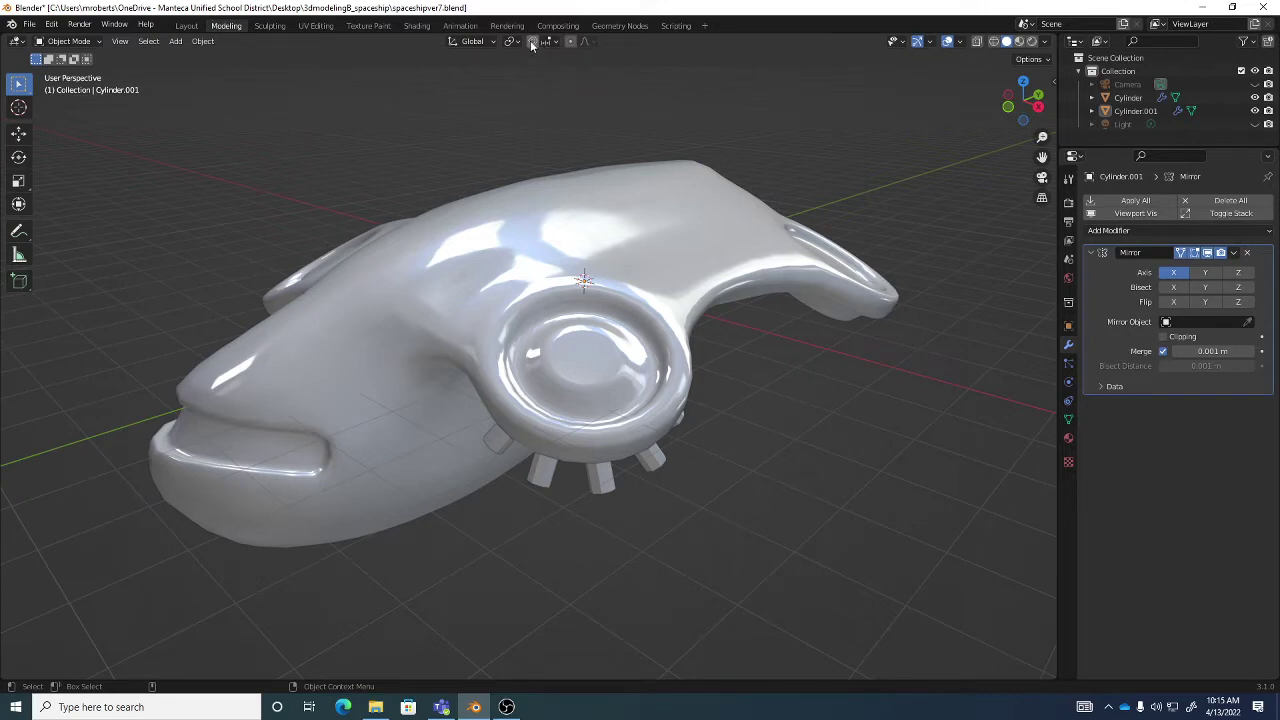
Enable snapping and change Snap To from Increment to Face.
{"action": "left_click", "coordinate": [534, 42]}
{"action": "left_click", "coordinate": [556, 44]}
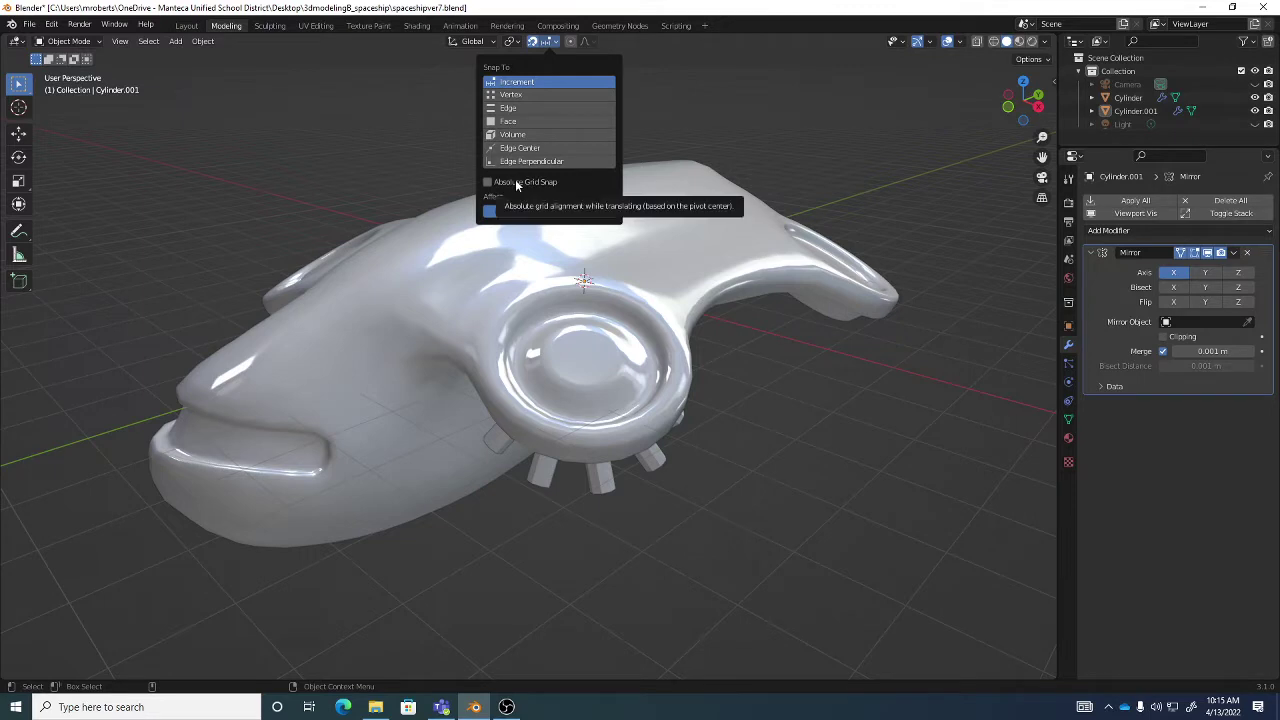
{"action": "left_click", "coordinate": [530, 122]}
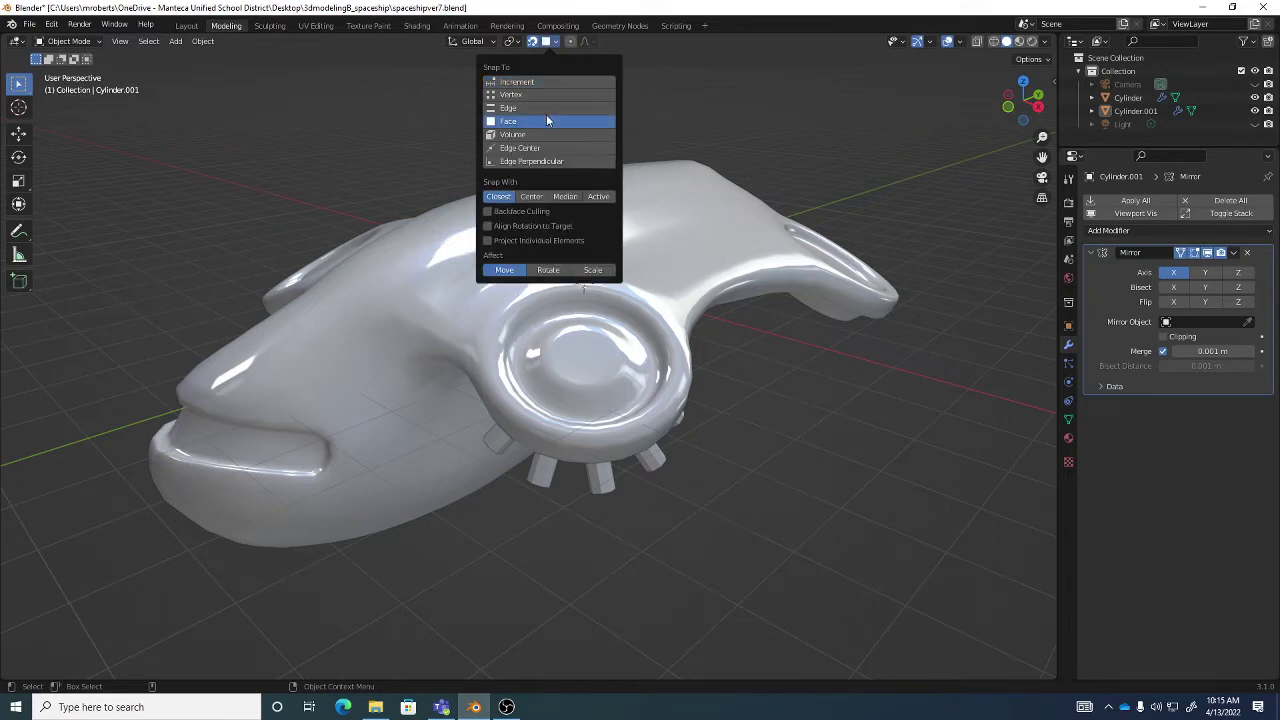
{"action": "key", "text": "Escape"}
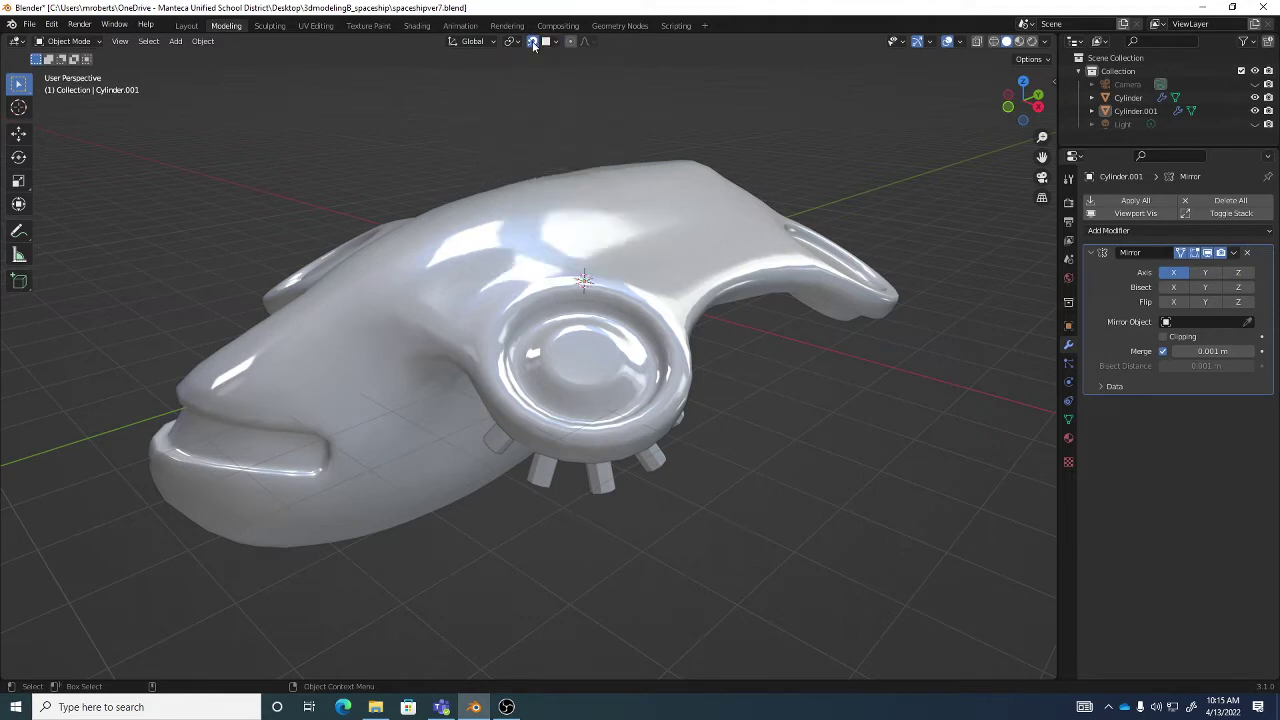
{"action": "left_click", "coordinate": [549, 42]}
{"action": "left_click", "coordinate": [556, 42]}
Add a NURBS curve to the scene and enter Edit Mode on its control points.
{"action": "left_click", "coordinate": [176, 42]}
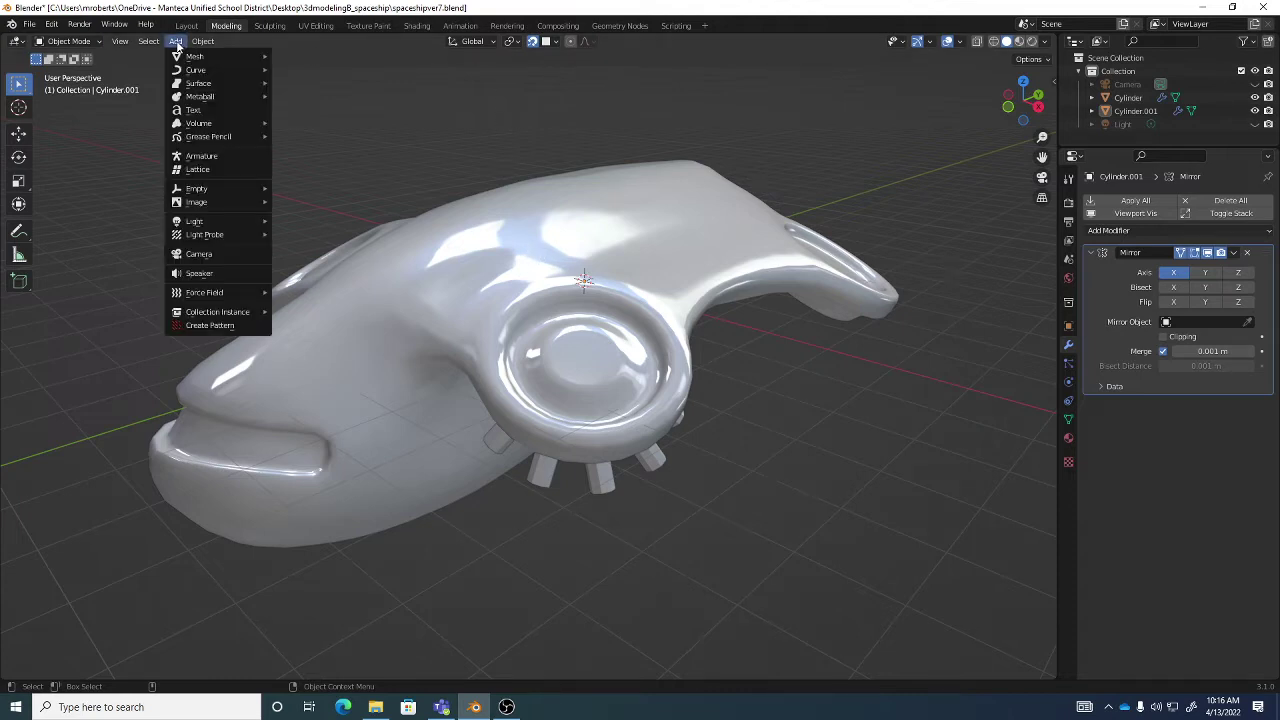
{"action": "mouse_move", "coordinate": [200, 74]}
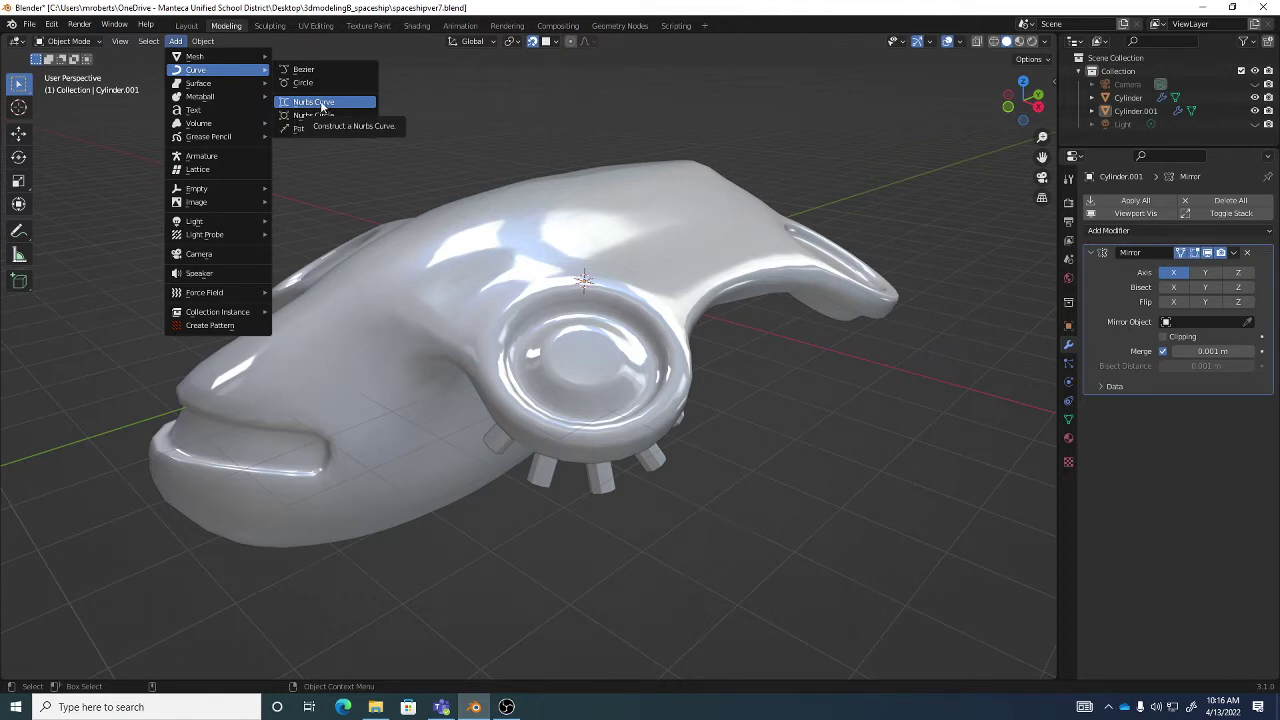
{"action": "left_click", "coordinate": [321, 103]}
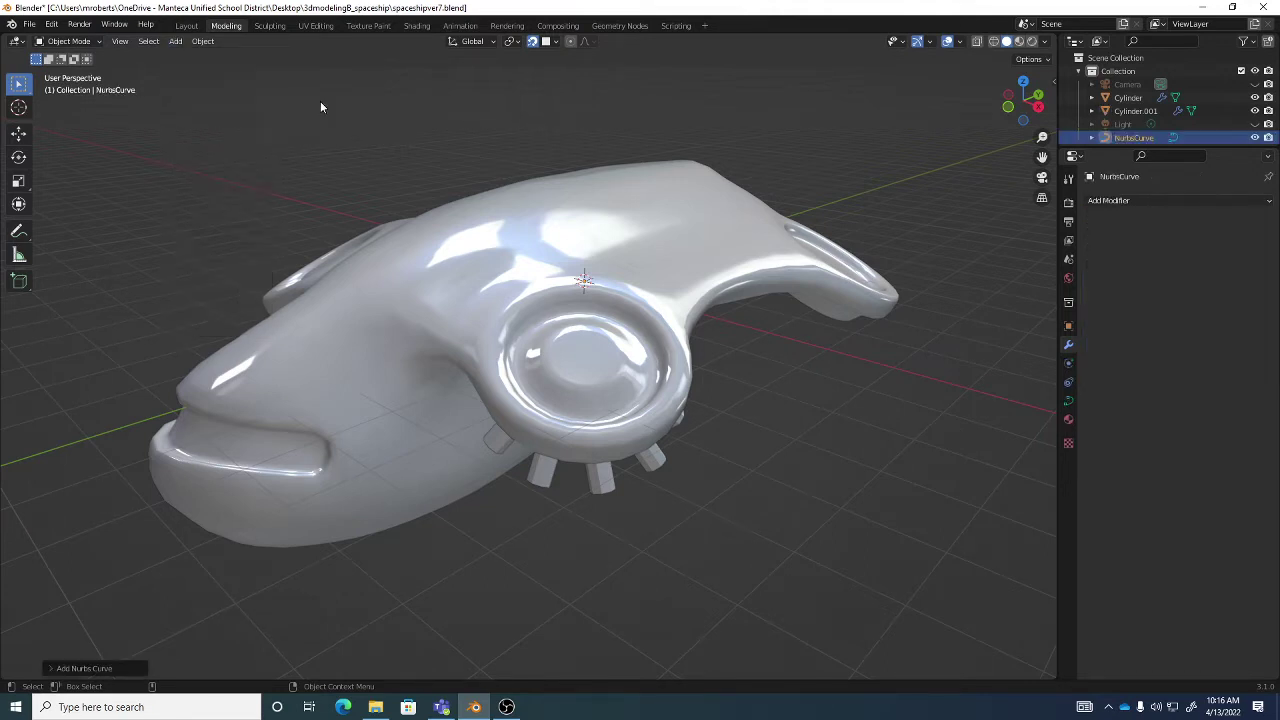
{"action": "middle_click_drag", "start_coordinate": [594, 322], "coordinate": [687, 320]}
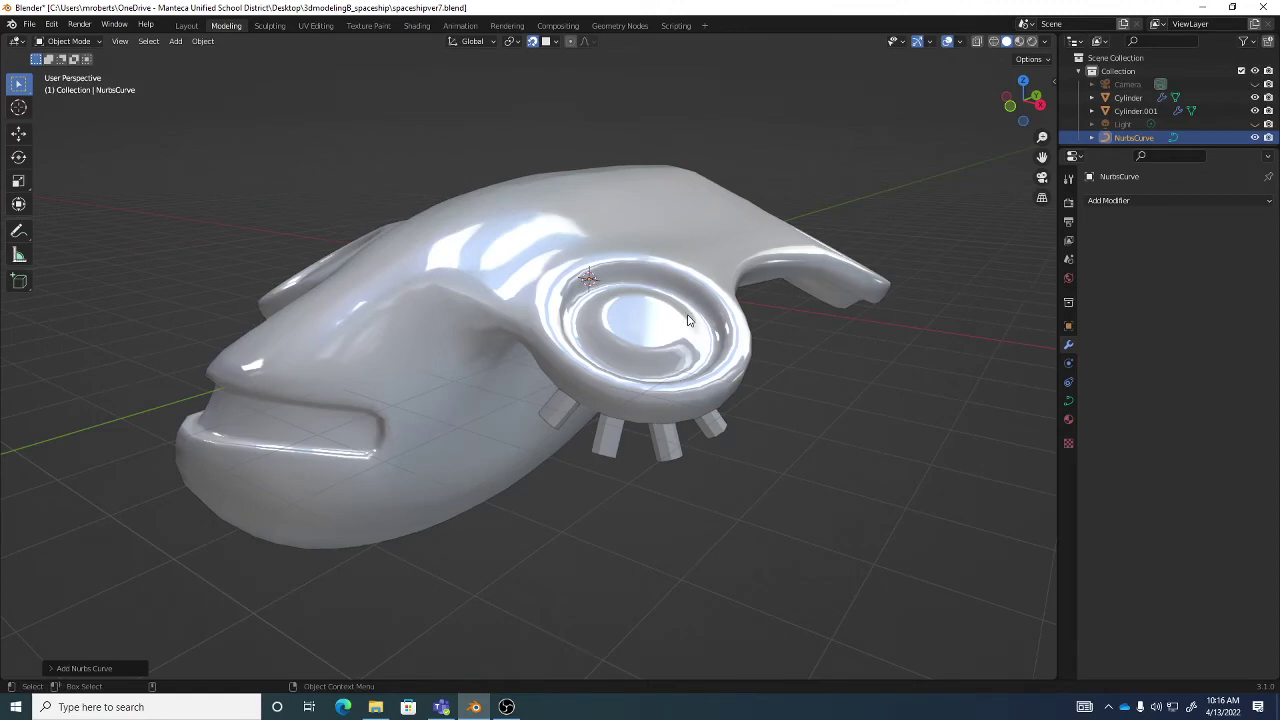
{"action": "key", "text": "Tab"}
{"action": "middle_click_drag", "start_coordinate": [687, 320], "coordinate": [590, 268]}
Grab the NURBS curve and snap it onto the hull's side face.
{"action": "key", "text": "shift+space"}
{"action": "key", "text": "g"}
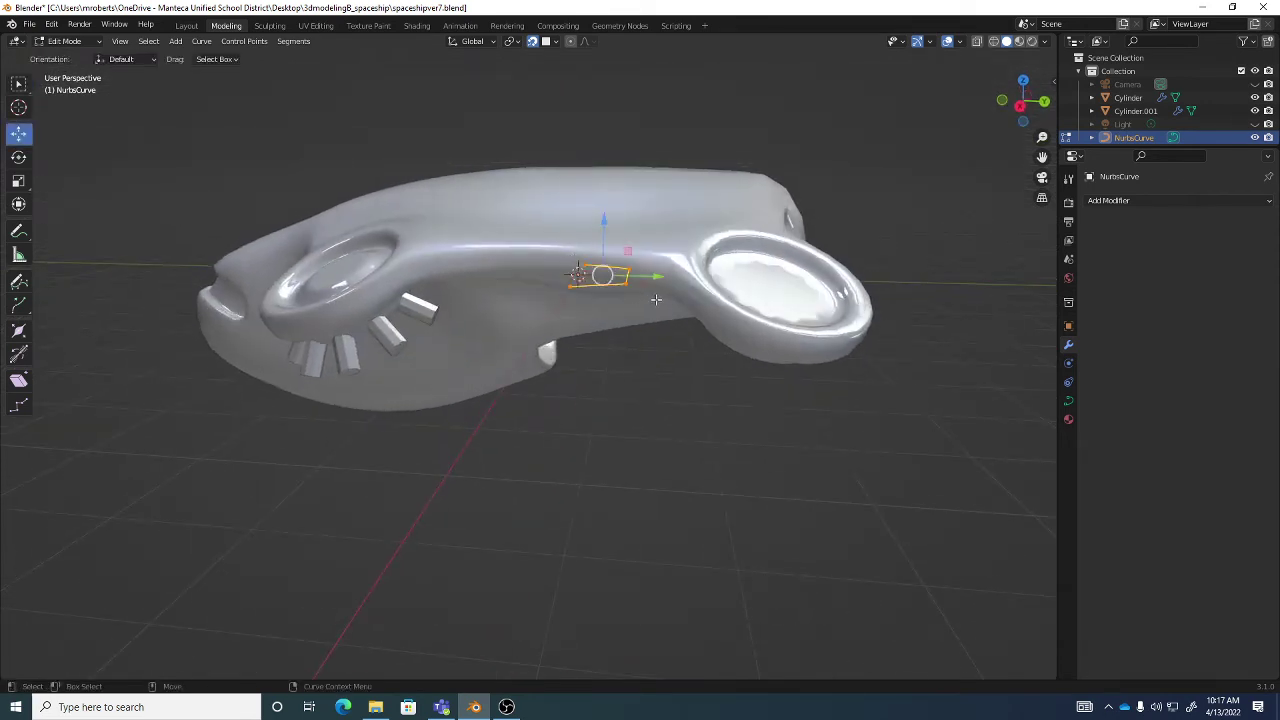
{"action": "middle_click_drag", "start_coordinate": [655, 299], "coordinate": [600, 272]}
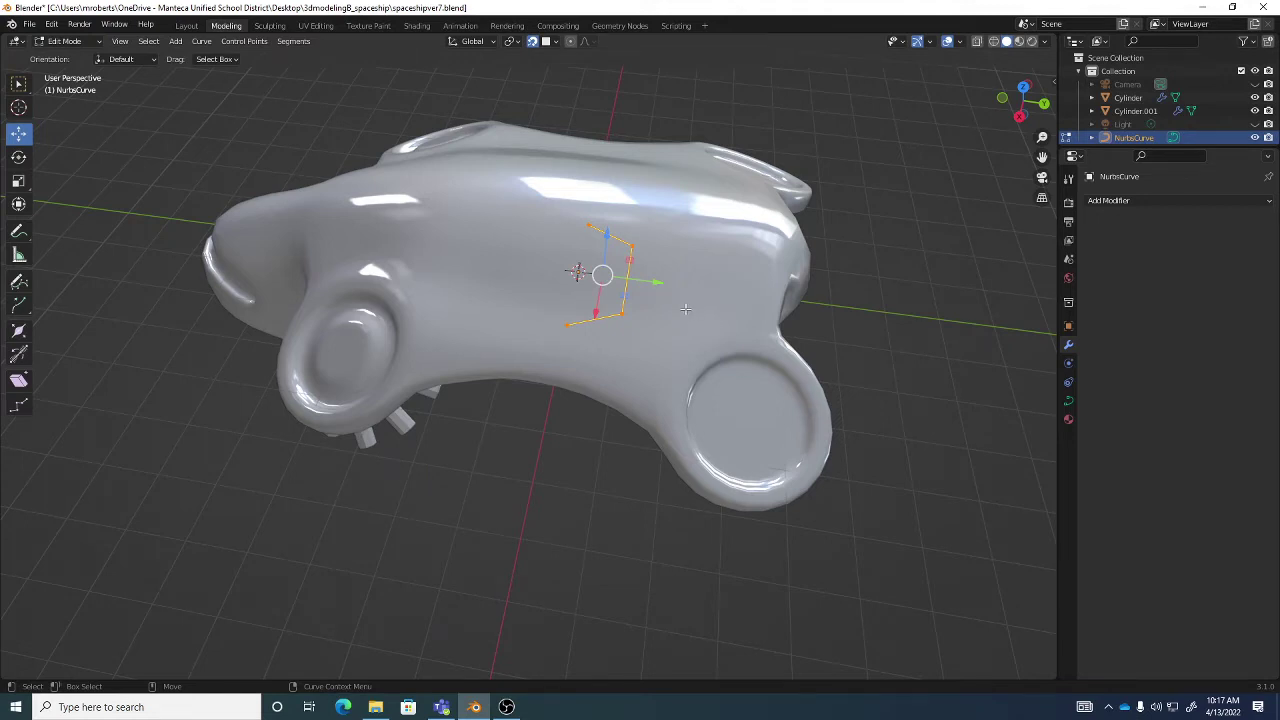
{"action": "key", "text": "g"}
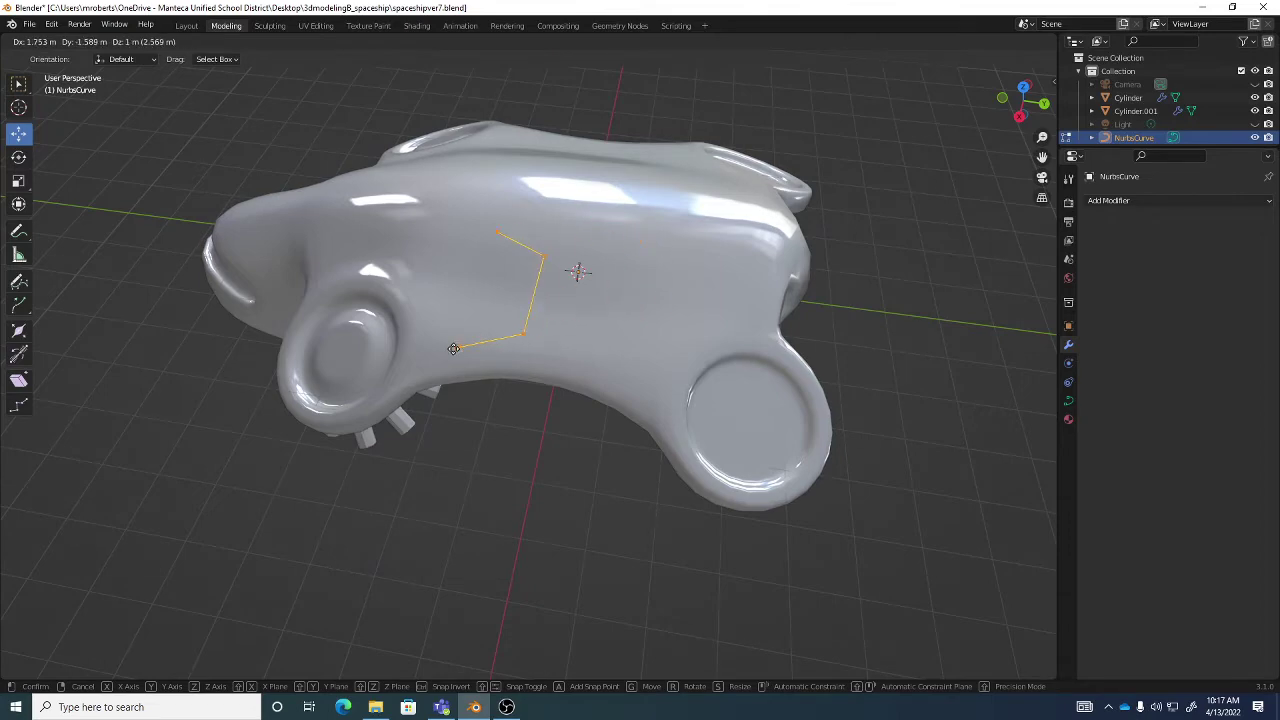
{"action": "left_click", "coordinate": [455, 348]}
{"action": "middle_click_drag", "start_coordinate": [455, 348], "coordinate": [556, 315]}
{"action": "left_click", "coordinate": [472, 259]}
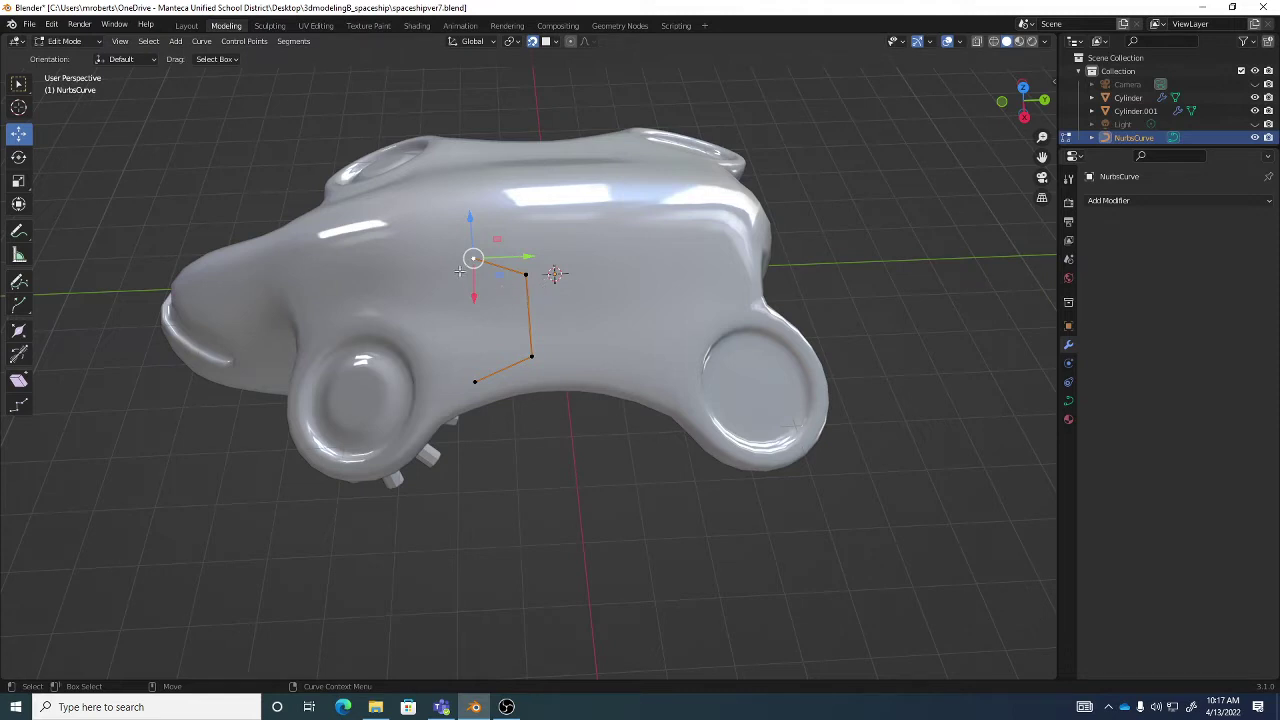
Move the first and upper-right control points left along the hull.
{"action": "left_click_drag", "start_coordinate": [473, 258], "coordinate": [400, 278]}
{"action": "middle_click_drag", "start_coordinate": [400, 278], "coordinate": [468, 265]}
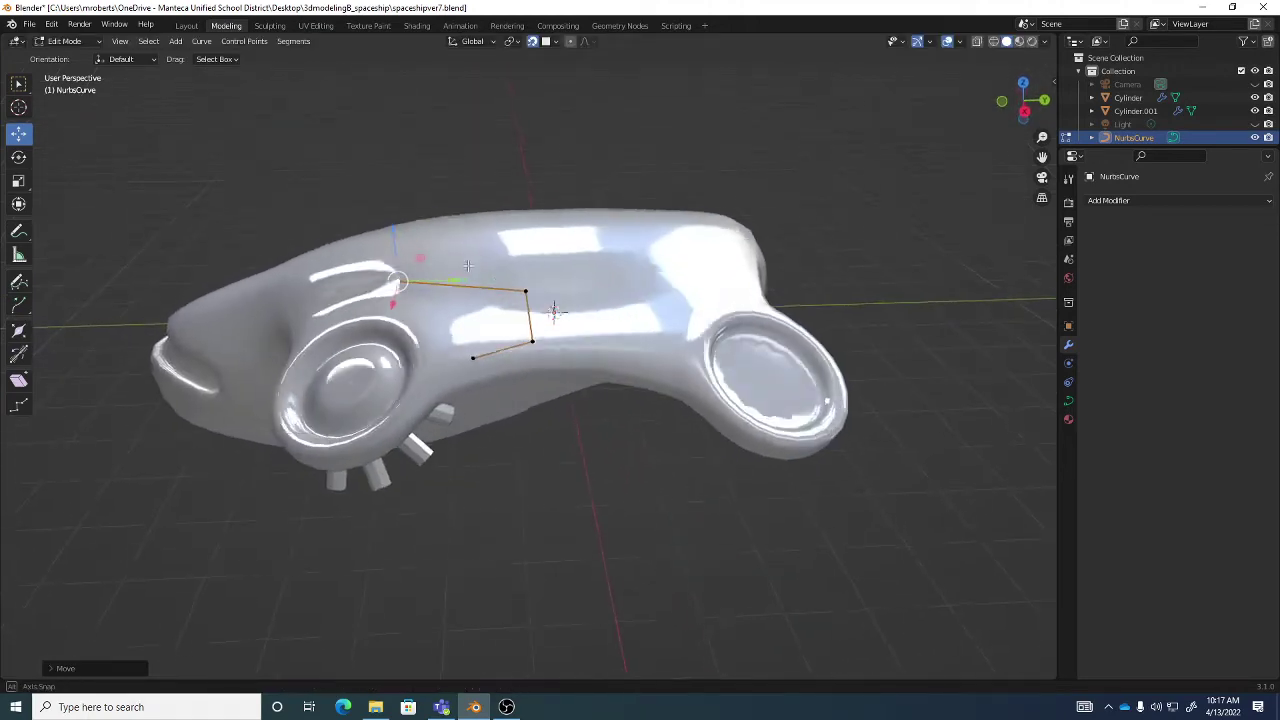
{"action": "left_click", "coordinate": [525, 291]}
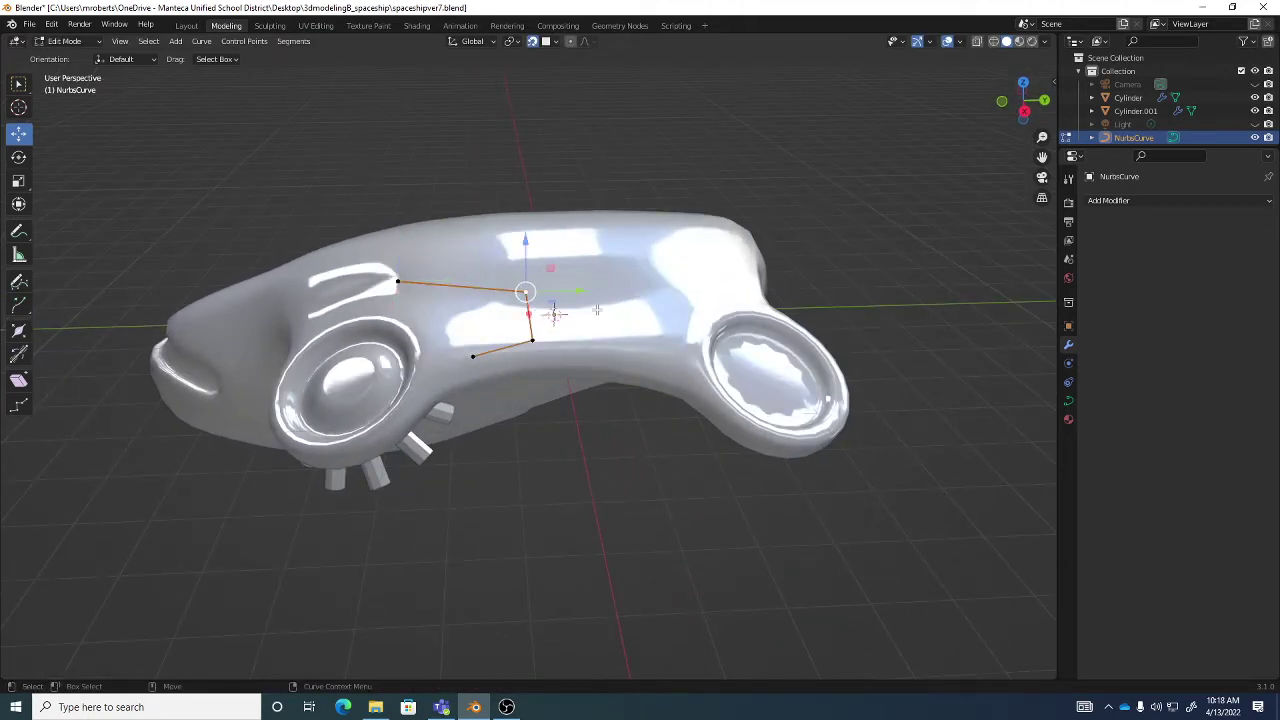
{"action": "key", "text": "g"}
{"action": "left_click", "coordinate": [517, 327]}
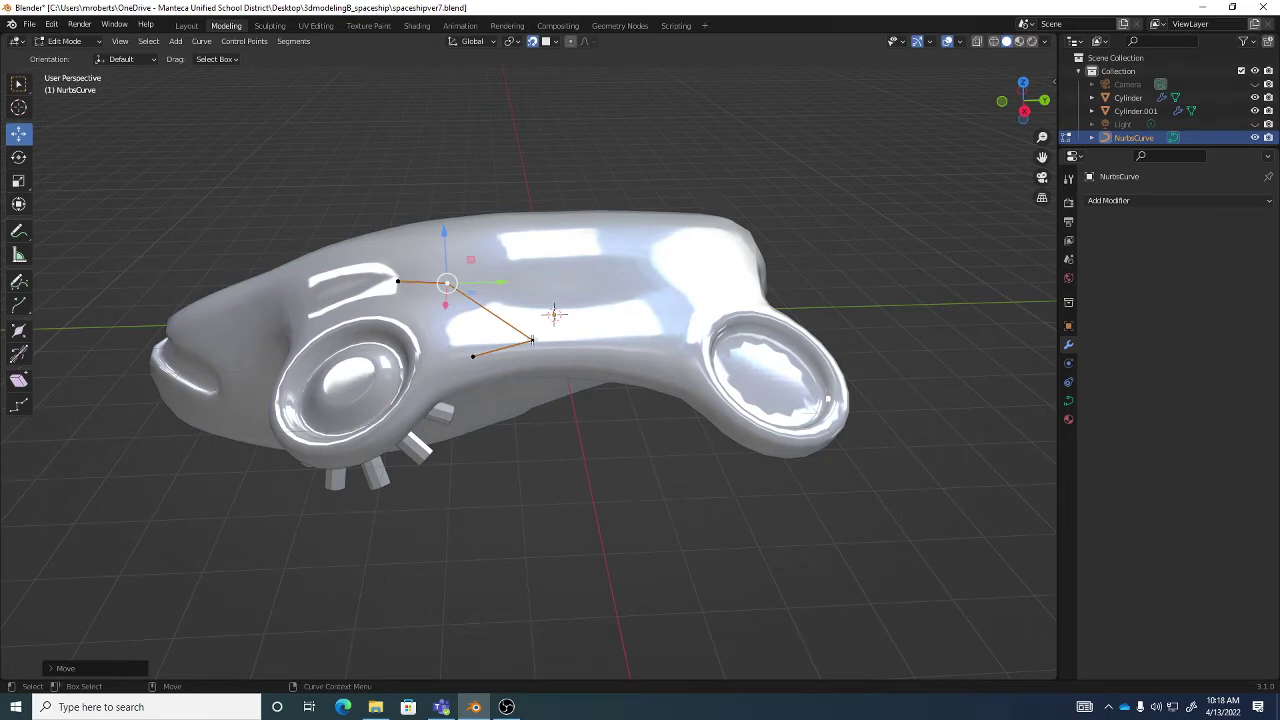
Move the lower-right control point up and left so the curve arcs smoothly along the hull.
{"action": "left_click", "coordinate": [532, 341]}
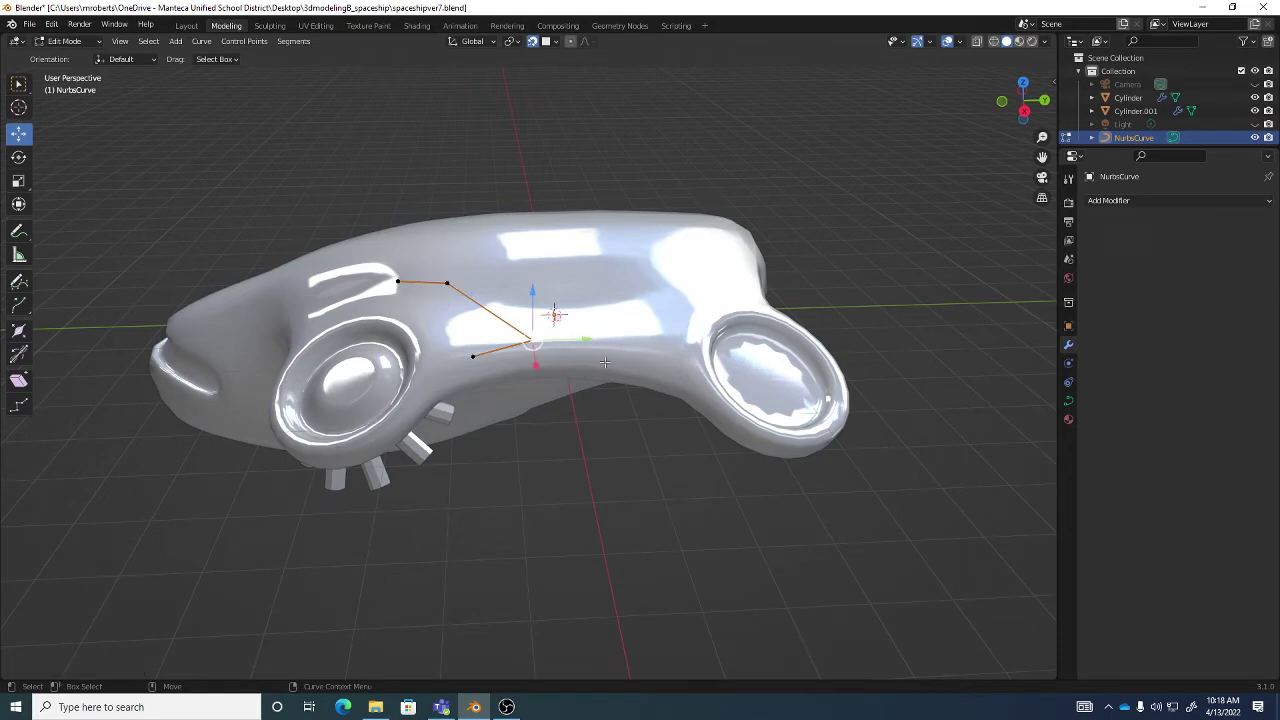
{"action": "middle_click_drag", "start_coordinate": [604, 362], "coordinate": [608, 343]}
{"action": "key", "text": "g"}
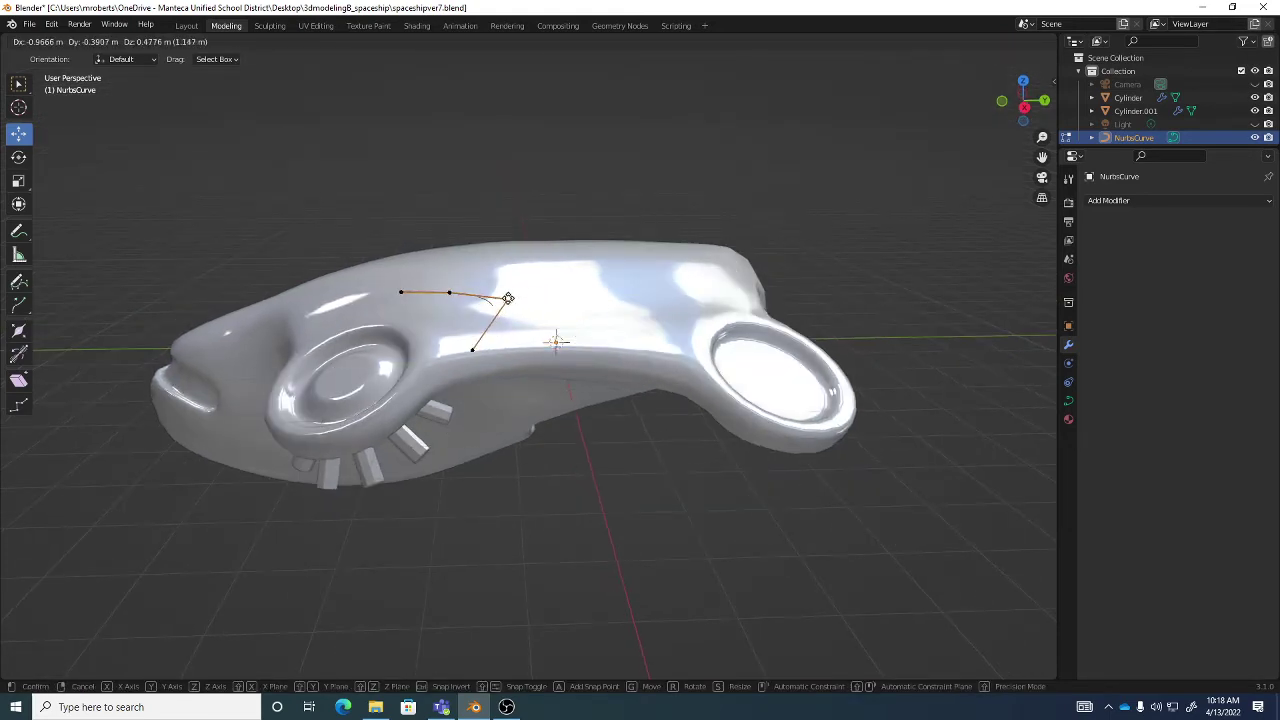
{"action": "left_click", "coordinate": [504, 297]}
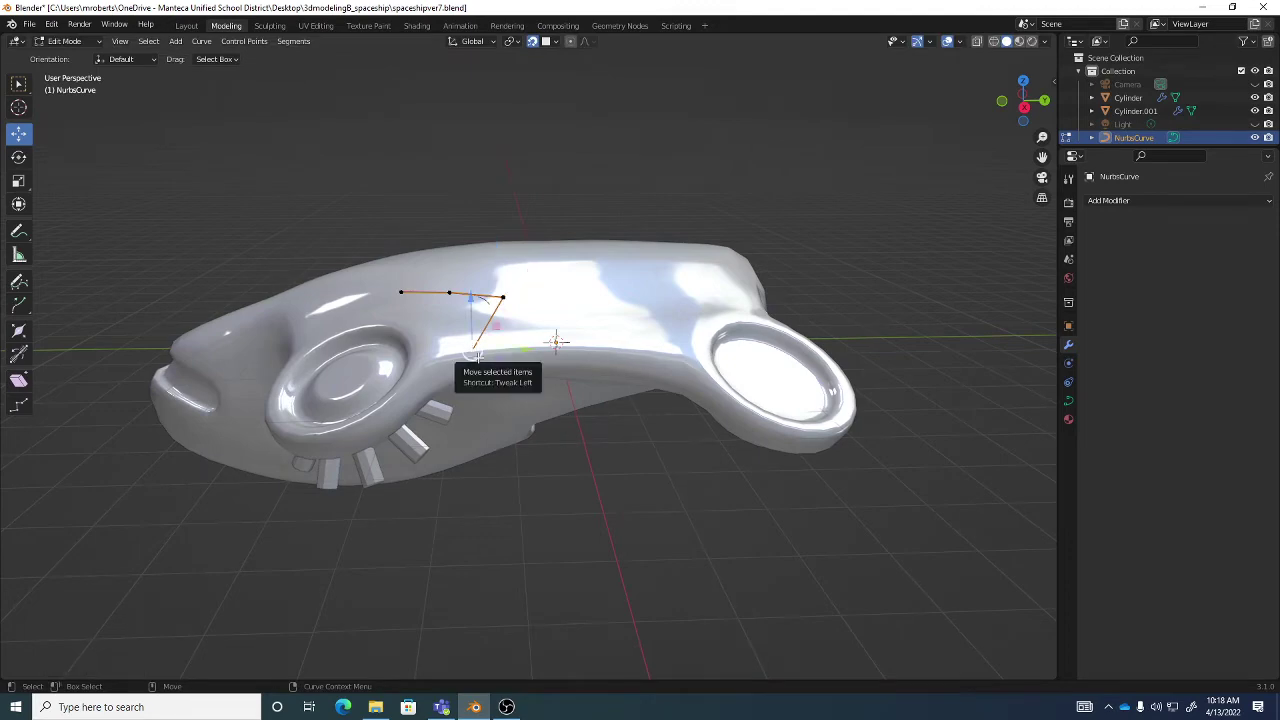
{"action": "middle_click_drag", "start_coordinate": [477, 355], "coordinate": [576, 318]}
{"action": "key", "text": "g"}
{"action": "left_click", "coordinate": [563, 302]}
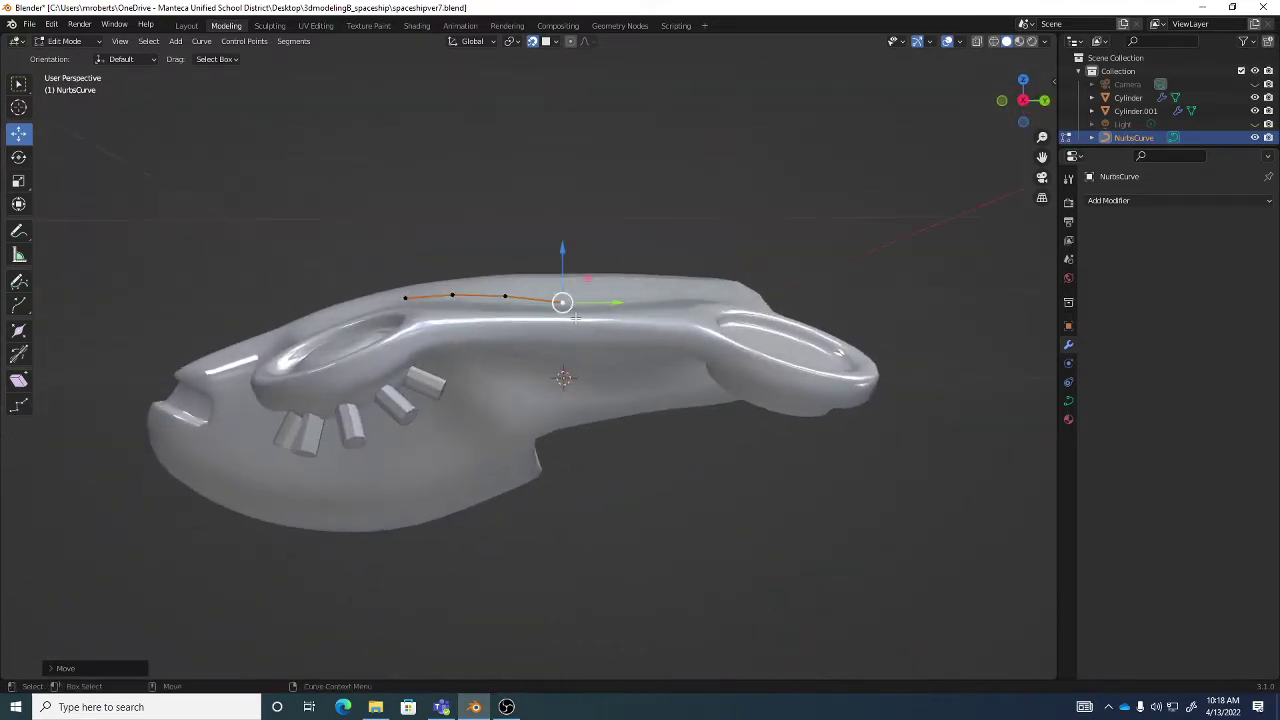
{"action": "middle_click_drag", "start_coordinate": [410, 296], "coordinate": [535, 305]}
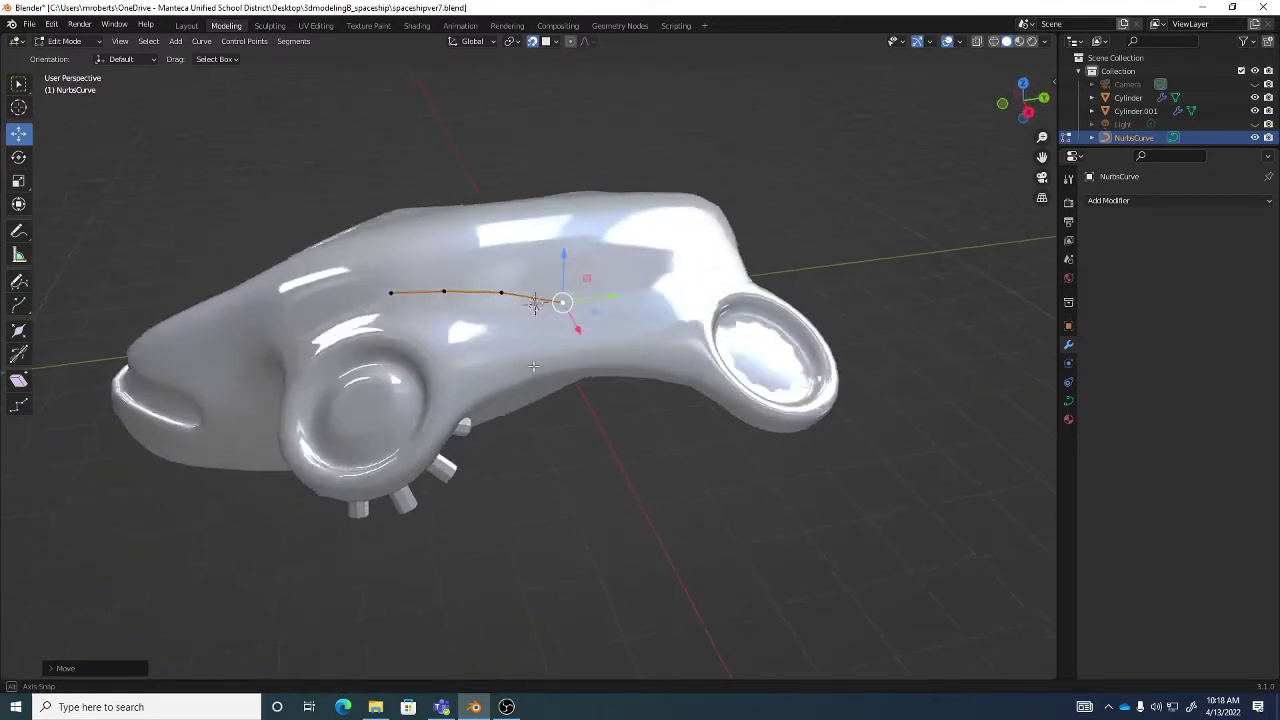
{"action": "middle_click_drag", "start_coordinate": [533, 367], "coordinate": [538, 370]}
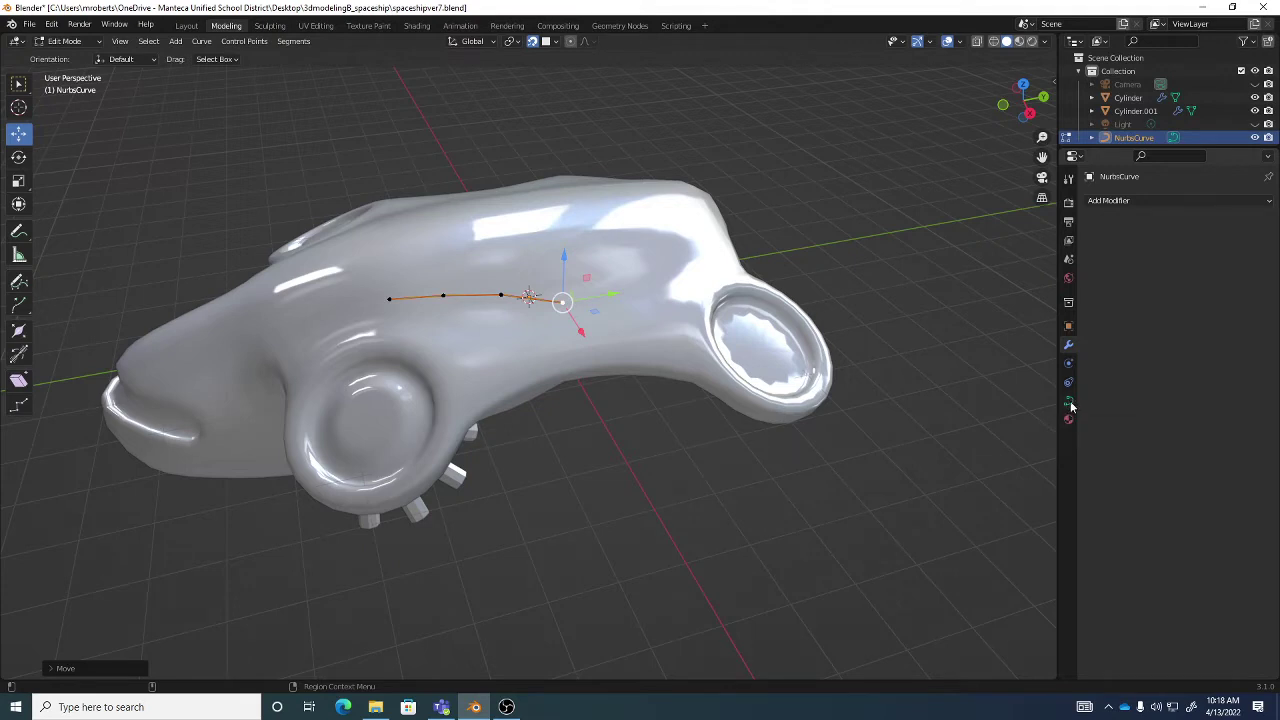
Expand the curve's Shape and Geometry panels to reveal the Round bevel settings.
{"action": "left_click", "coordinate": [1069, 402]}
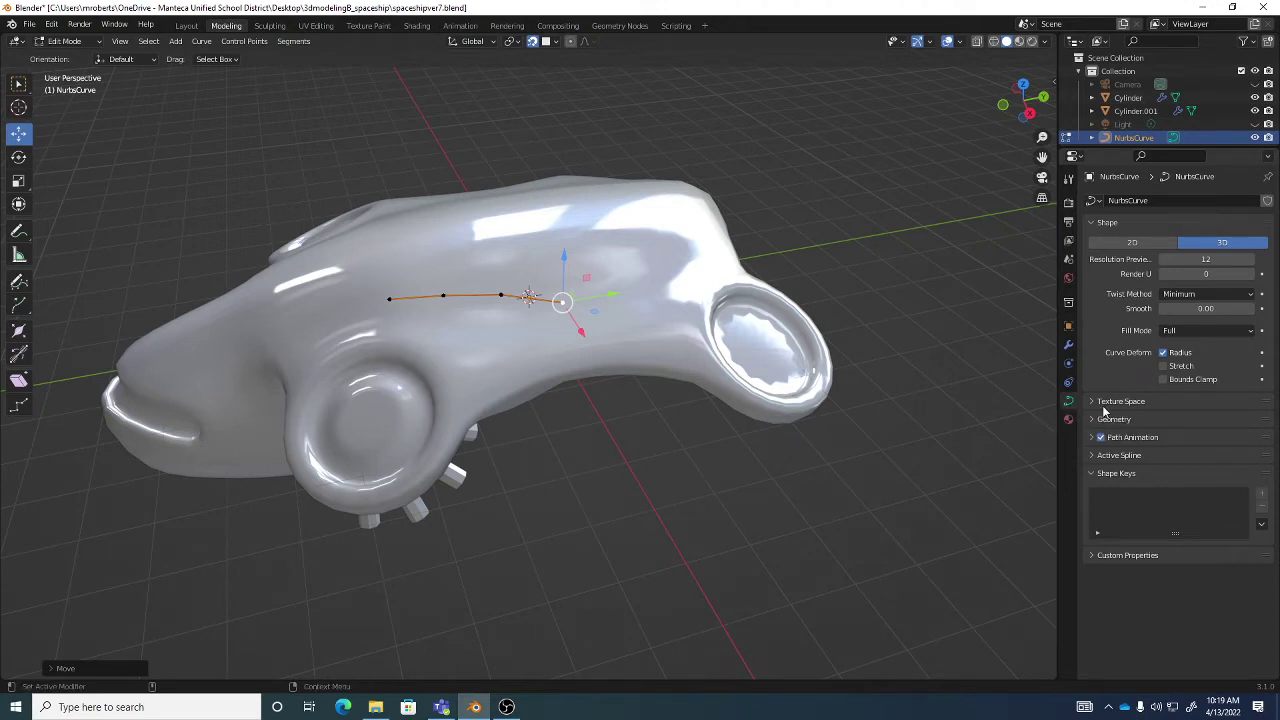
{"action": "left_click", "coordinate": [1116, 420]}
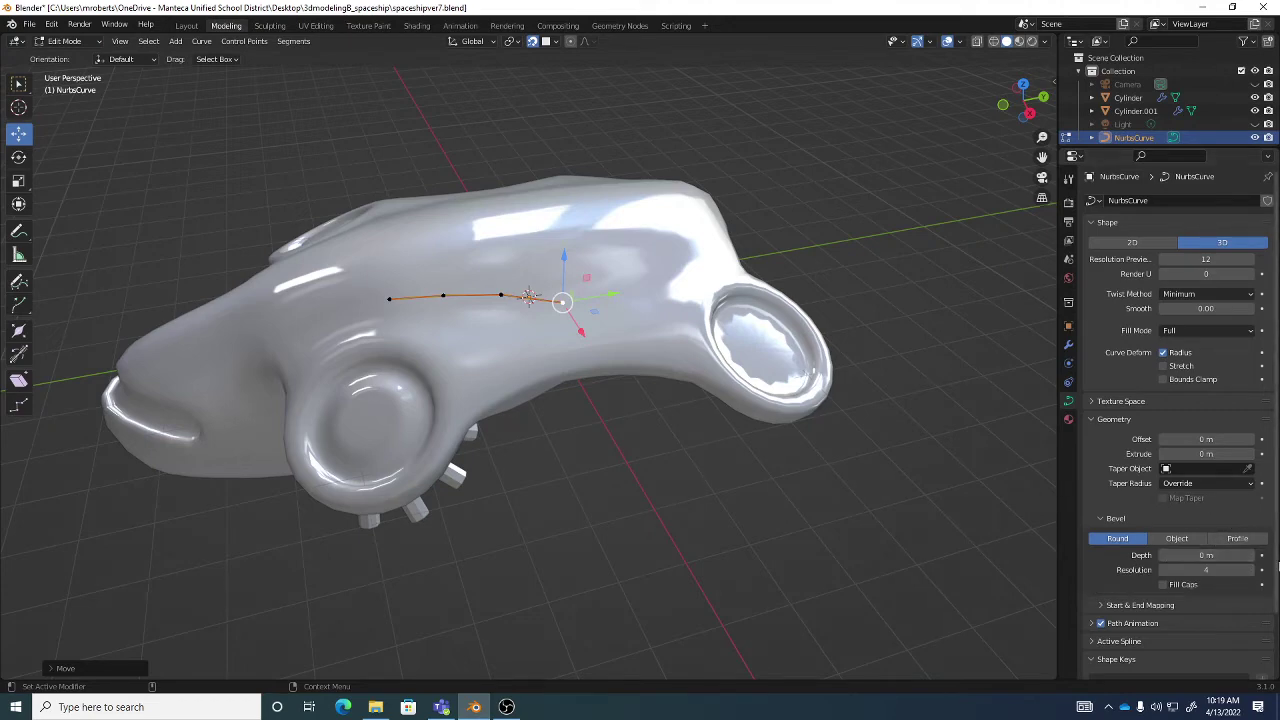
Raise the curve's round Bevel Depth to 0.15 m.
{"action": "mouse_move", "coordinate": [802, 426]}
{"action": "middle_mouse_down"}
{"action": "mouse_move", "coordinate": [773, 367]}
{"action": "mouse_move", "coordinate": [800, 420]}
{"action": "middle_mouse_up"}
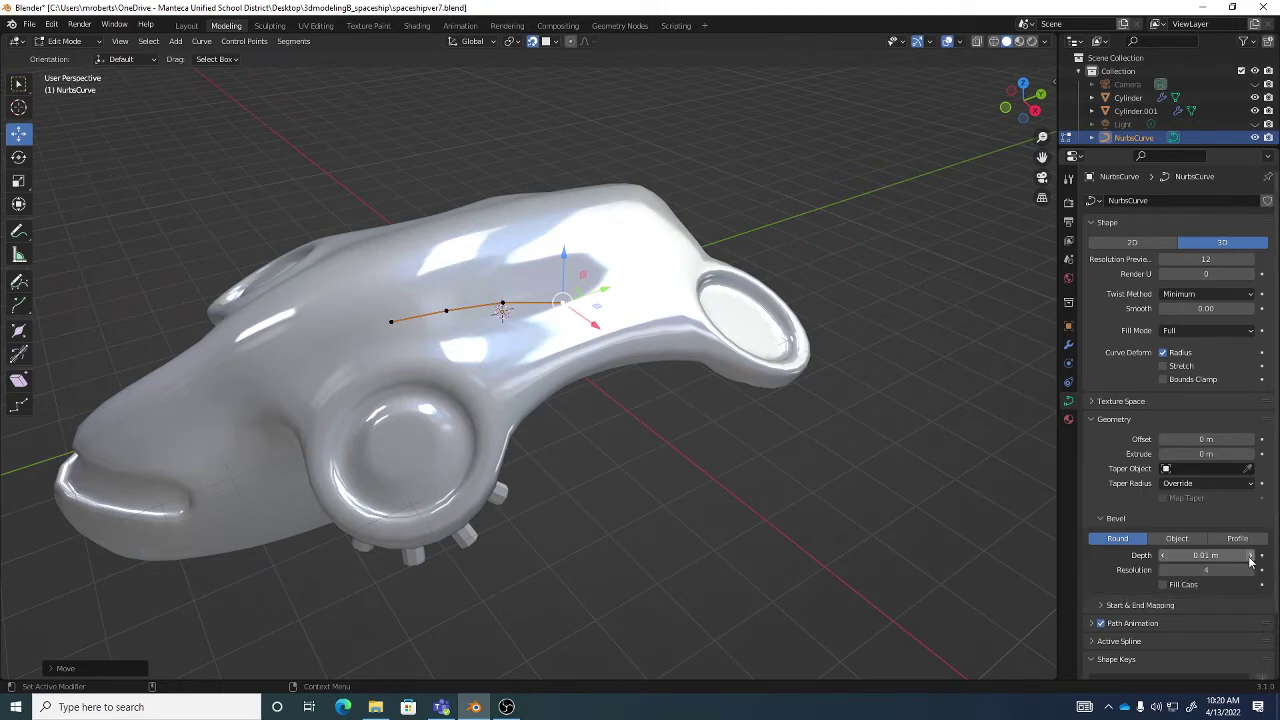
{"action": "left_click_drag", "start_coordinate": [1205, 555], "coordinate": [1270, 562]}
{"action": "middle_click_drag", "start_coordinate": [616, 388], "coordinate": [819, 416]}
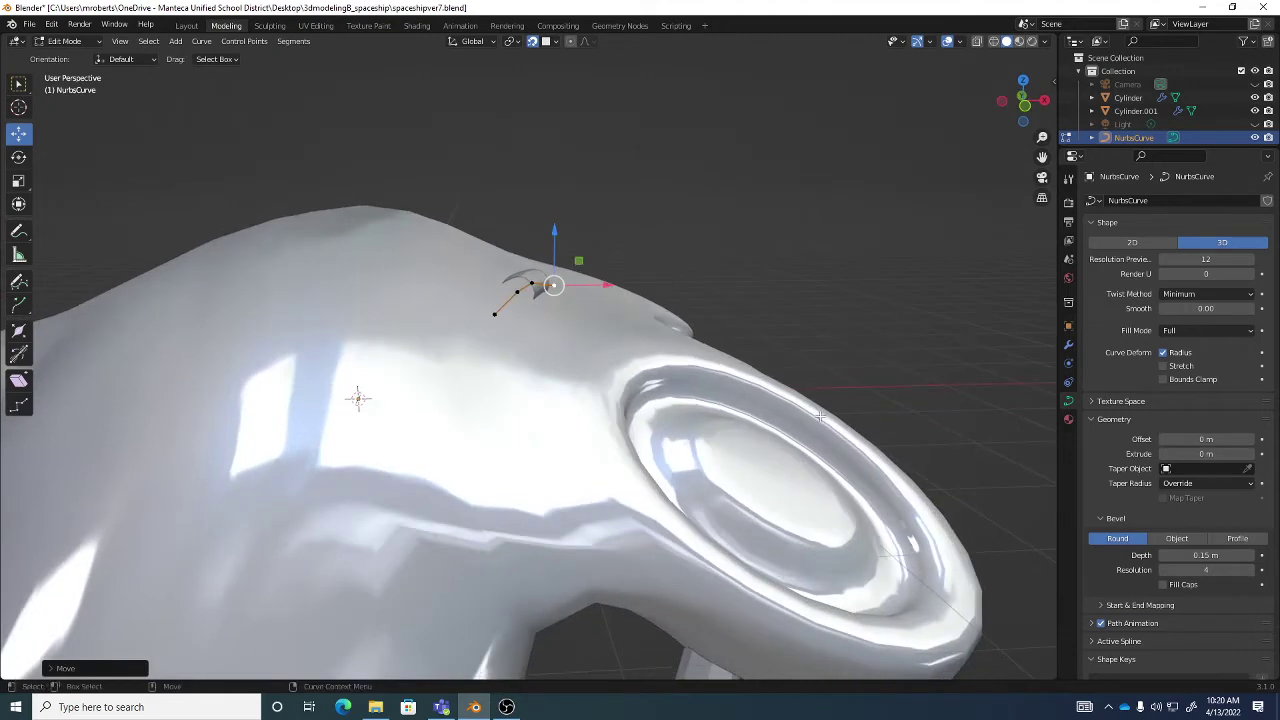
Lower Bevel Resolution to 2 and Resolution Preview U to 4.
{"action": "left_click", "coordinate": [1160, 568]}
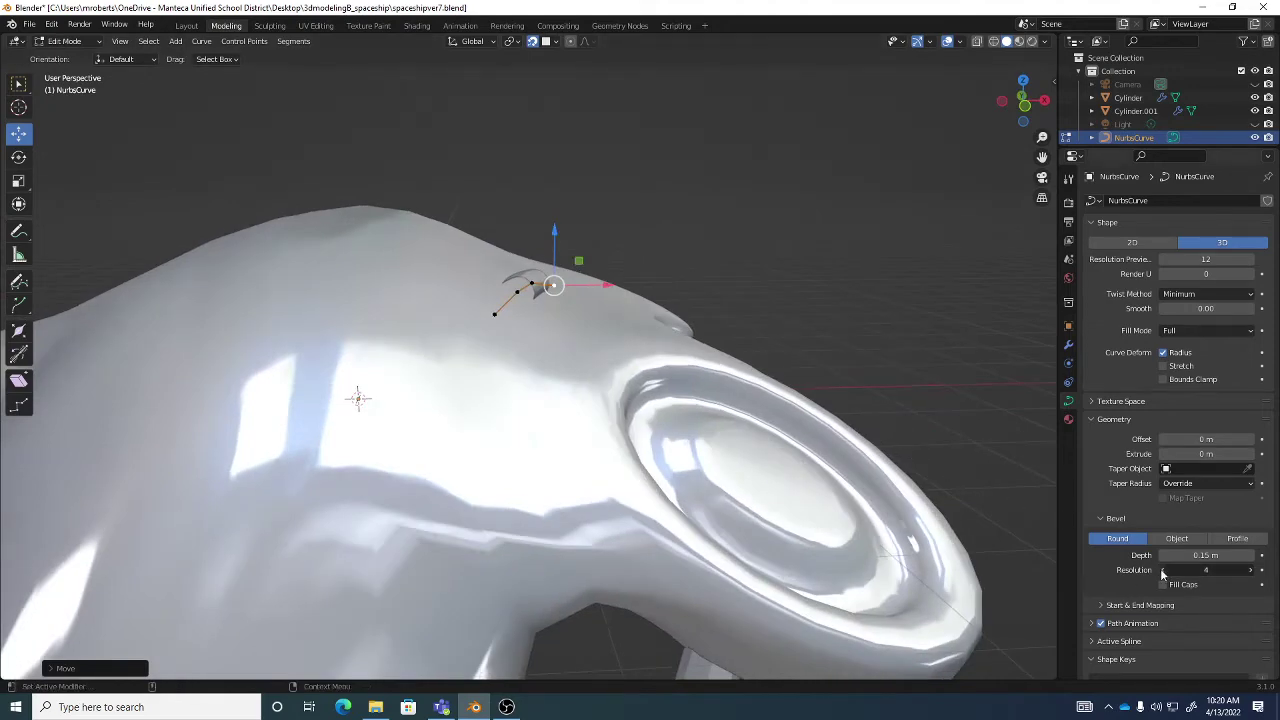
{"action": "left_click", "coordinate": [1160, 568]}
{"action": "middle_click_drag", "start_coordinate": [781, 430], "coordinate": [720, 390]}
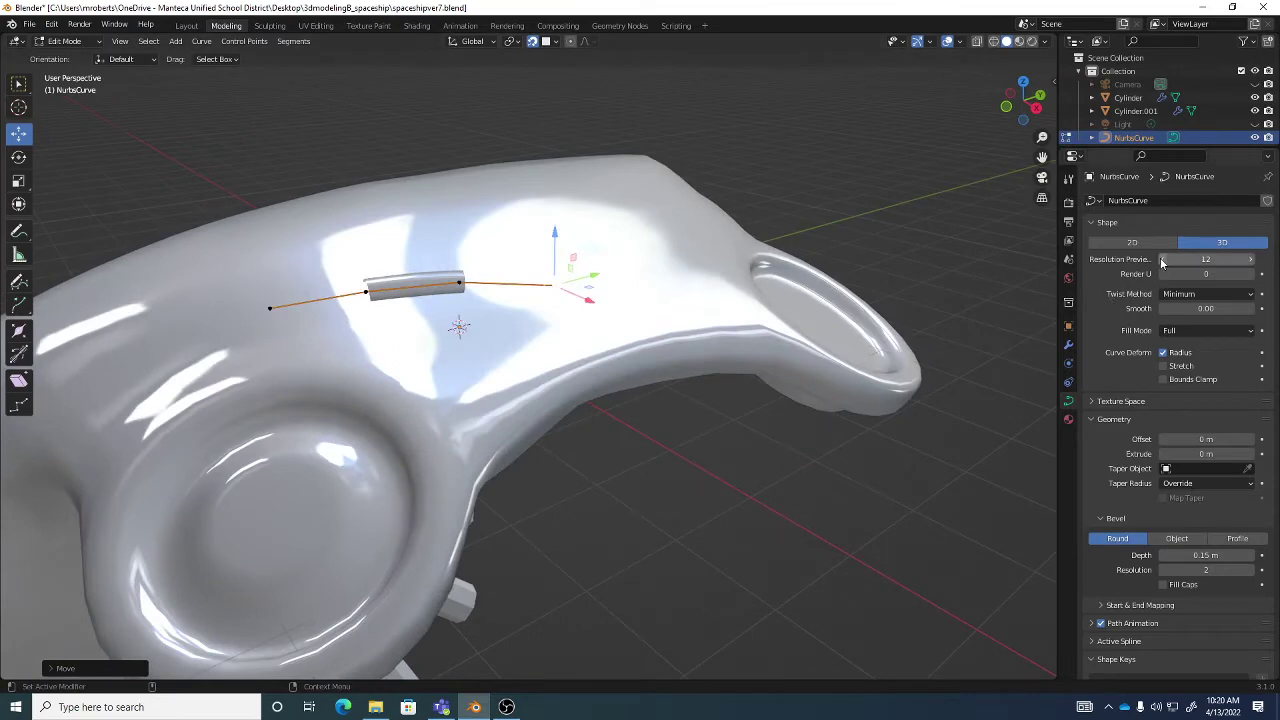
{"action": "left_click", "coordinate": [1162, 260]}
{"action": "left_click", "coordinate": [1162, 260]}
{"action": "left_click", "coordinate": [1162, 260]}
{"action": "left_click", "coordinate": [1162, 260]}
{"action": "left_click", "coordinate": [1162, 260]}
{"action": "left_click", "coordinate": [1162, 260]}
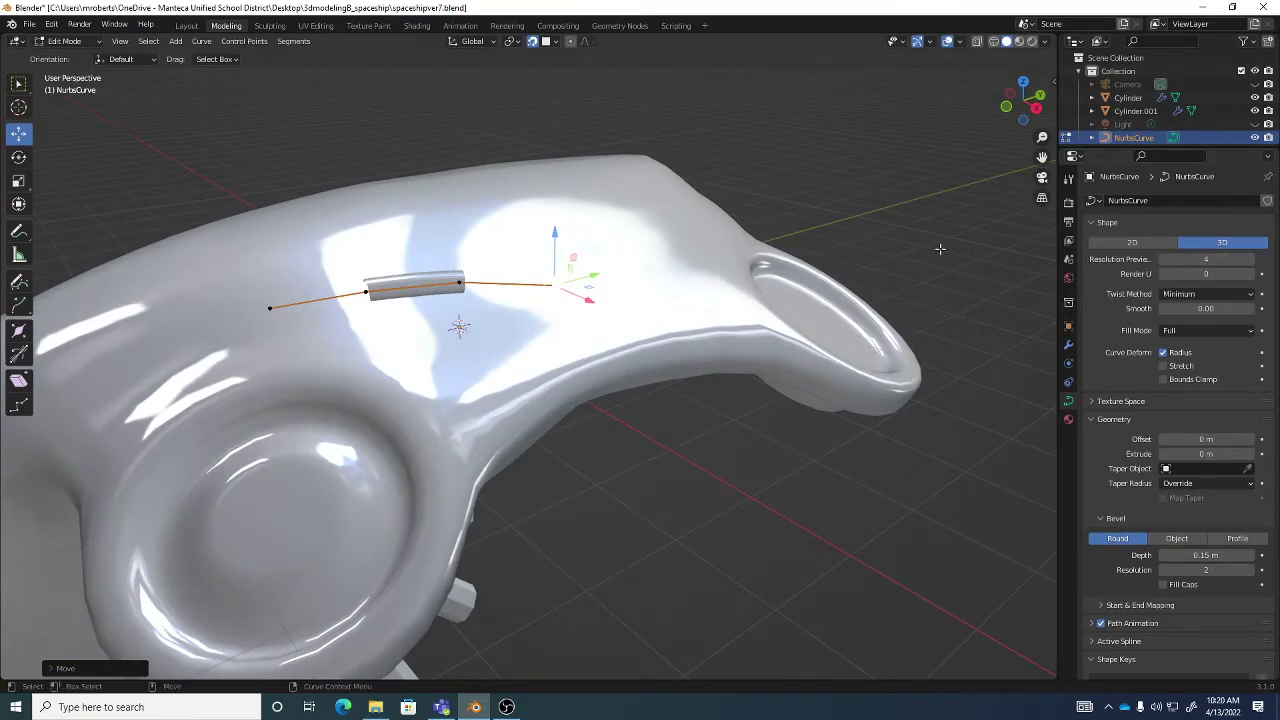
{"action": "mouse_move", "coordinate": [490, 305]}
{"action": "middle_mouse_down"}
{"action": "mouse_move", "coordinate": [452, 284]}
{"action": "mouse_move", "coordinate": [495, 282]}
{"action": "middle_mouse_up"}
{"action": "middle_click_drag", "start_coordinate": [567, 300], "coordinate": [633, 335]}
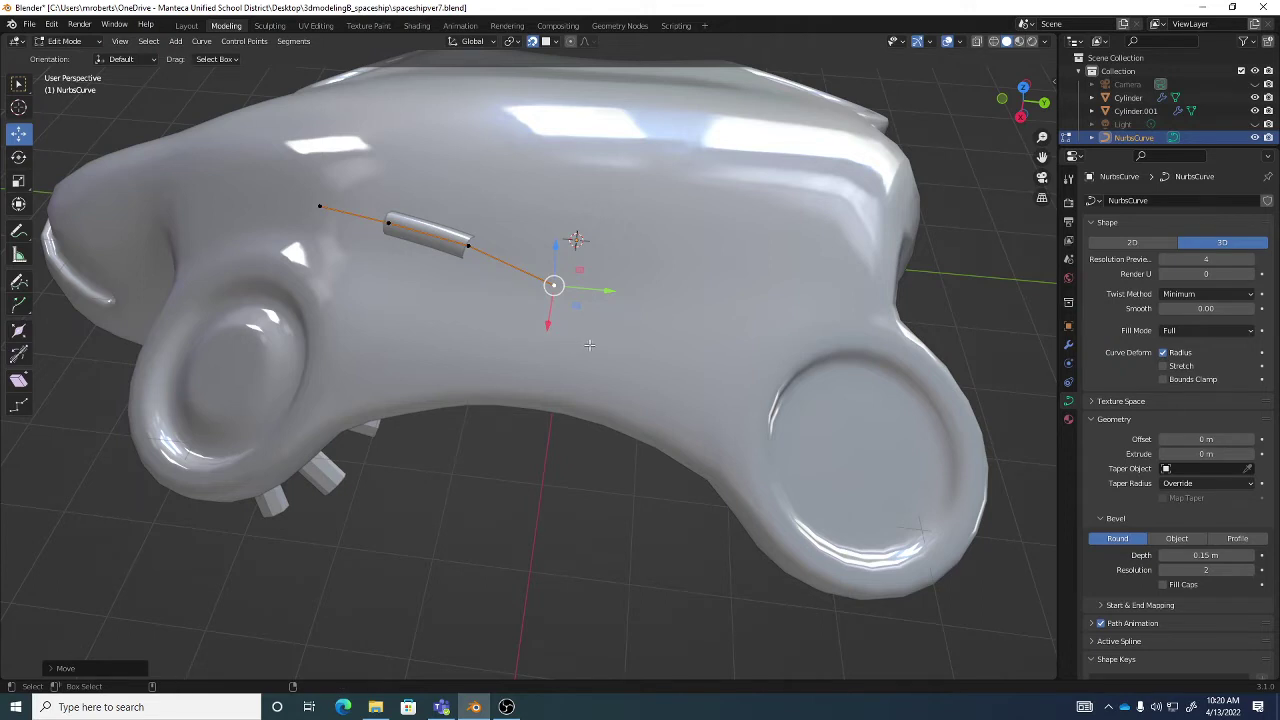
Extrude several new points from the curve's end along the hull and down over its side edge.
{"action": "key", "text": "shift+space"}
{"action": "key", "text": "e"}
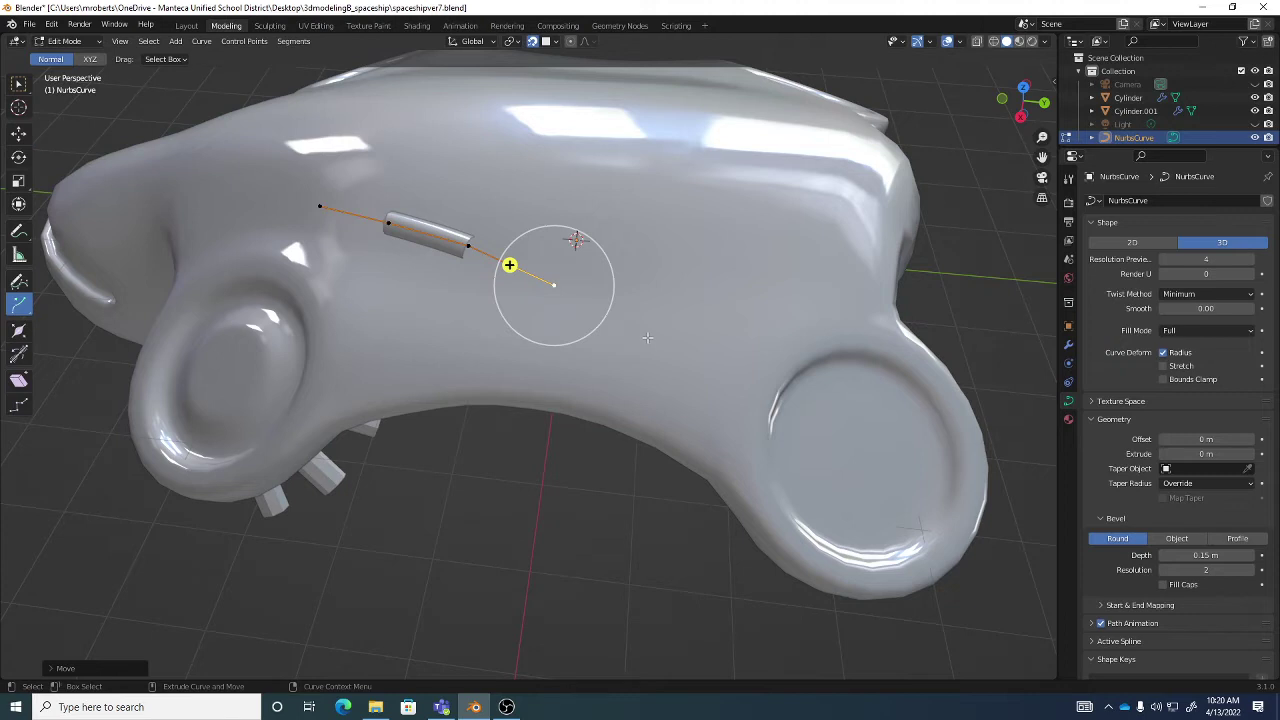
{"action": "left_click_drag", "start_coordinate": [560, 290], "coordinate": [689, 323]}
{"action": "middle_click_drag", "start_coordinate": [689, 323], "coordinate": [642, 335]}
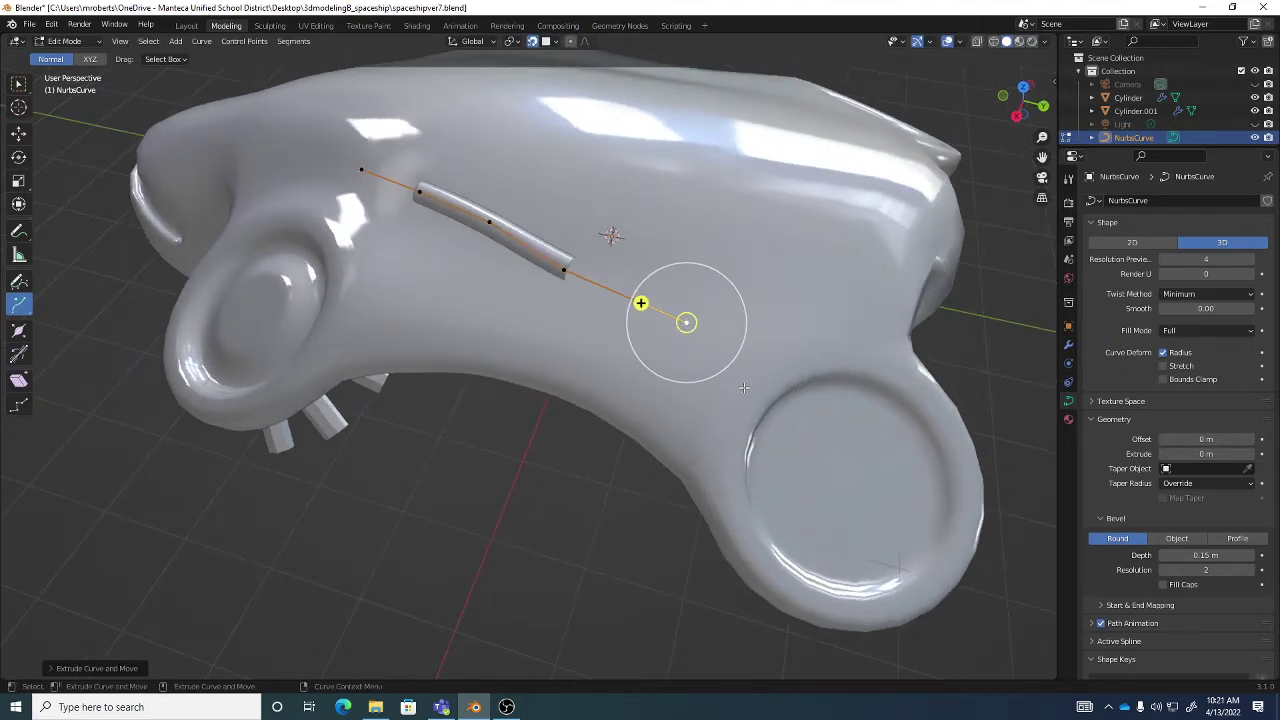
{"action": "left_click_drag", "start_coordinate": [686, 322], "coordinate": [716, 418]}
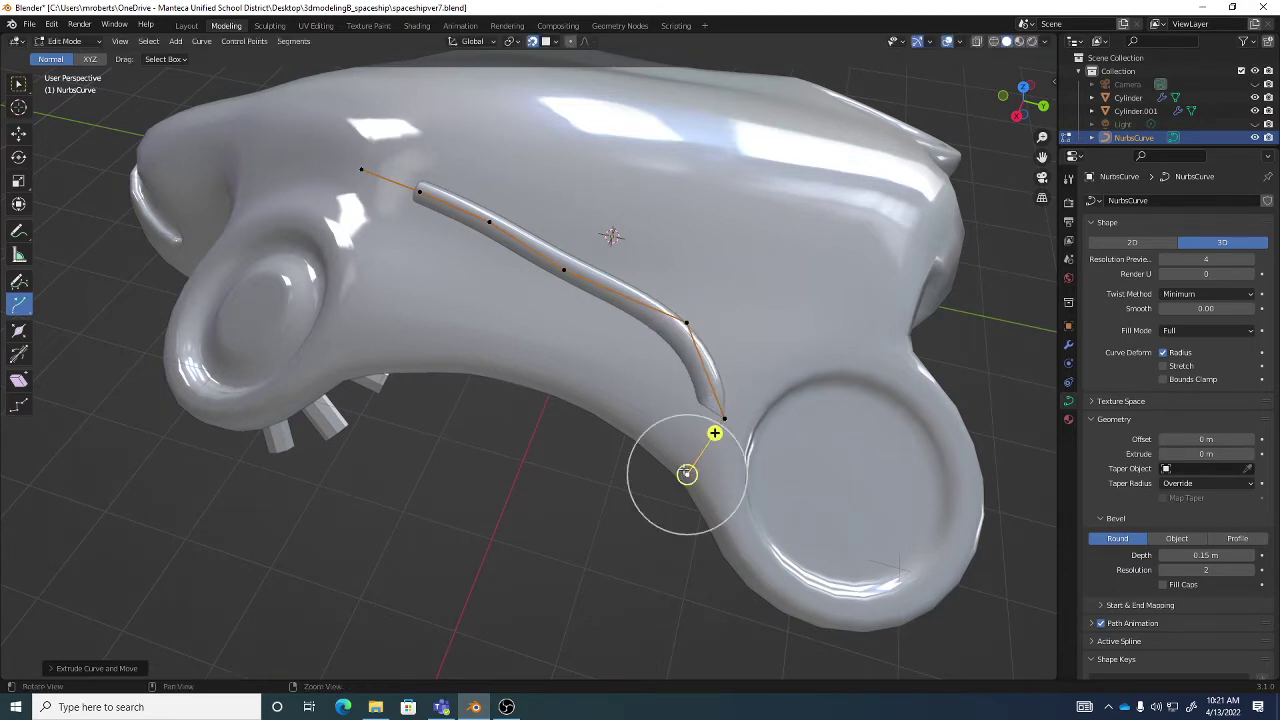
{"action": "middle_click_drag", "start_coordinate": [716, 418], "coordinate": [665, 412]}
{"action": "left_click_drag", "start_coordinate": [665, 412], "coordinate": [645, 438]}
{"action": "middle_click_drag", "start_coordinate": [645, 438], "coordinate": [720, 408]}
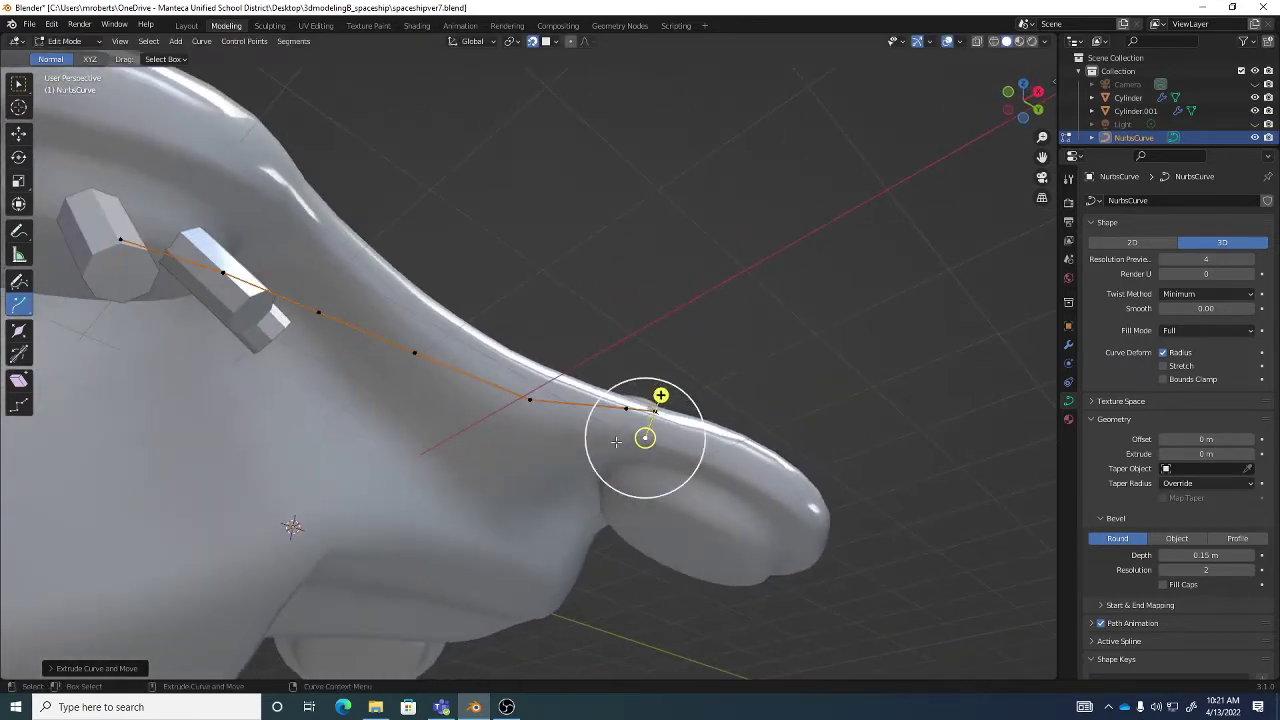
{"action": "left_click_drag", "start_coordinate": [646, 437], "coordinate": [549, 488]}
{"action": "middle_click_drag", "start_coordinate": [549, 488], "coordinate": [546, 383]}
{"action": "left_click_drag", "start_coordinate": [546, 383], "coordinate": [574, 415]}
{"action": "middle_click_drag", "start_coordinate": [574, 415], "coordinate": [716, 397]}
Move control points near the hooked end so the pipe wraps beside the rear pod.
{"action": "key", "text": "shift+space"}
{"action": "key", "text": "g"}
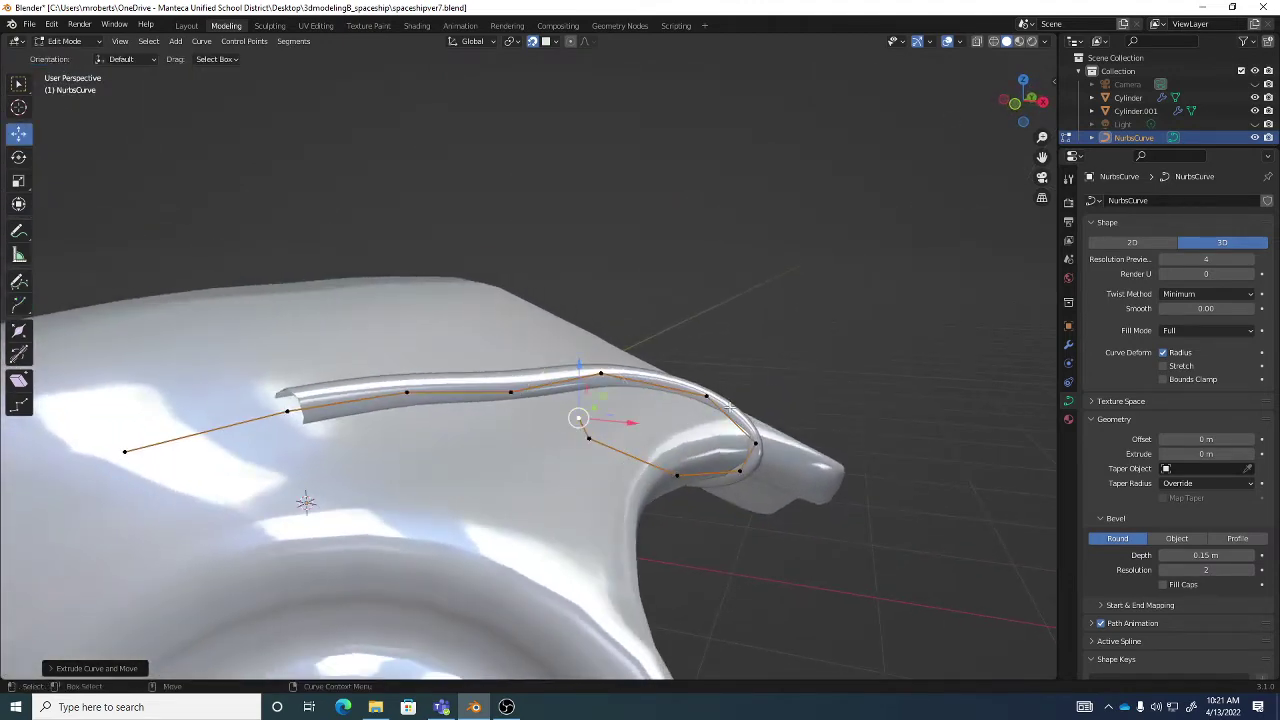
{"action": "left_click", "coordinate": [705, 397]}
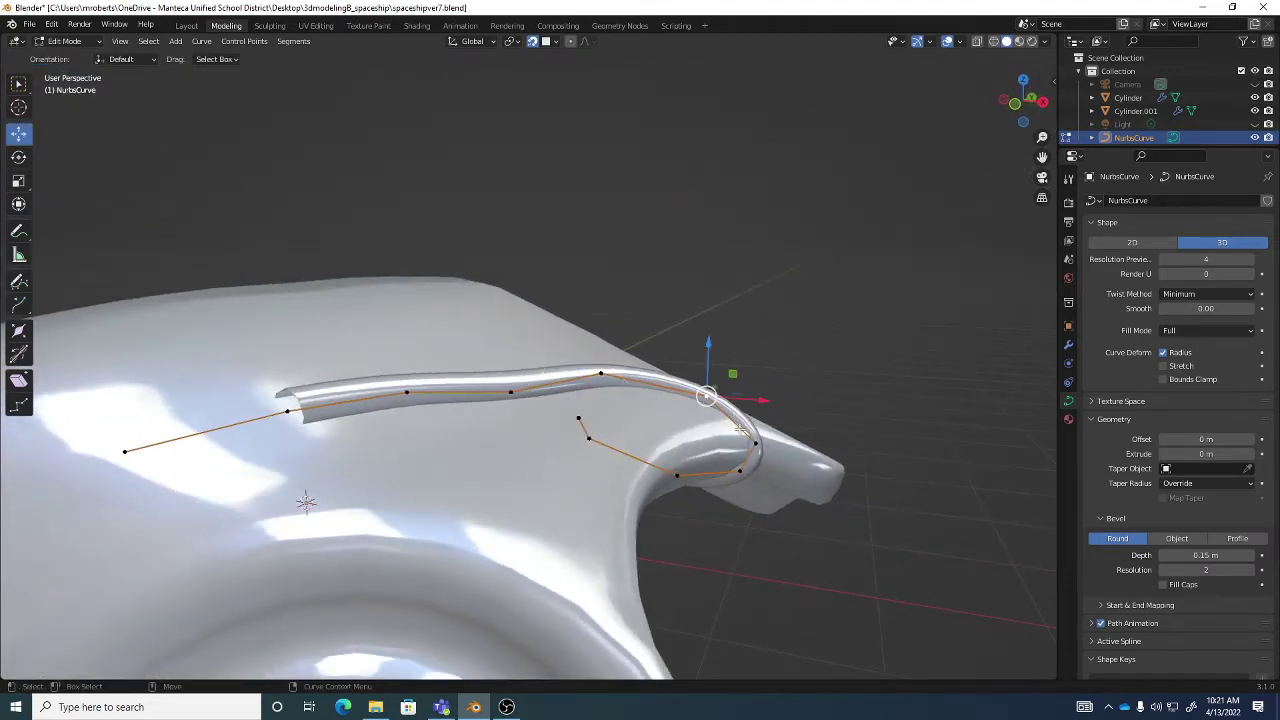
{"action": "left_click_drag", "start_coordinate": [740, 428], "coordinate": [752, 442]}
{"action": "middle_click_drag", "start_coordinate": [752, 442], "coordinate": [673, 420]}
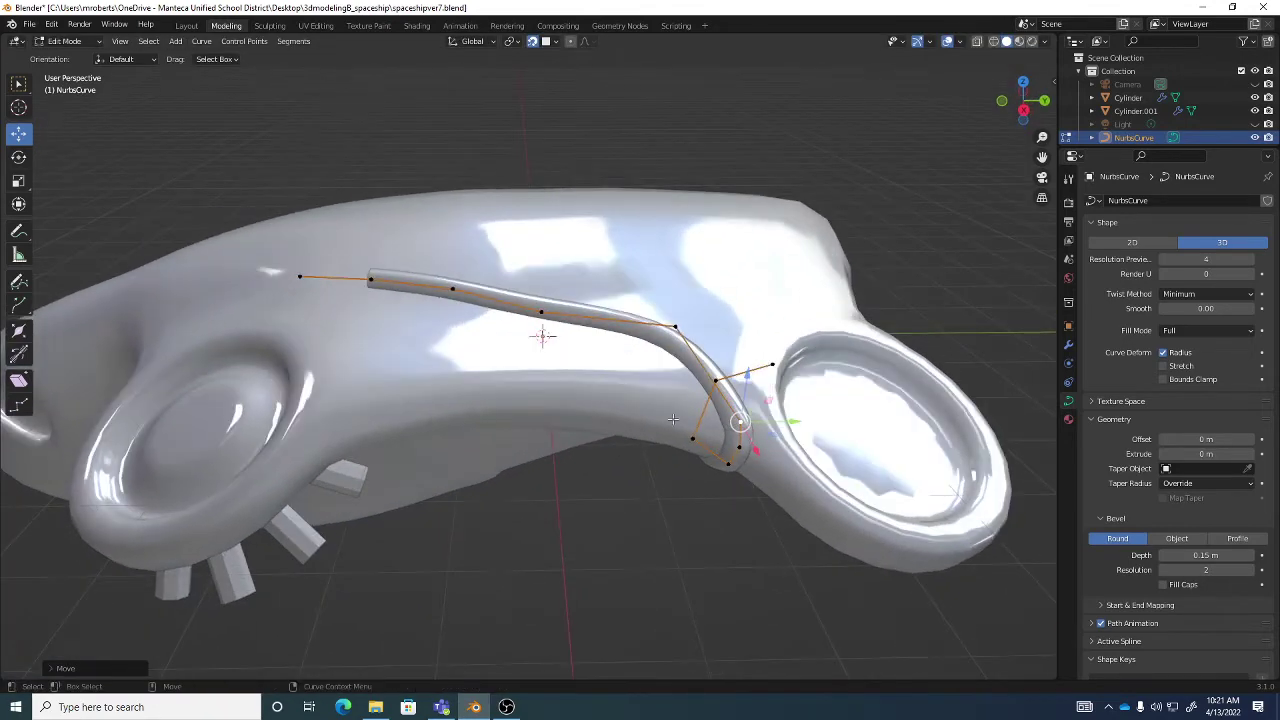
{"action": "left_click_drag", "start_coordinate": [740, 422], "coordinate": [748, 412]}
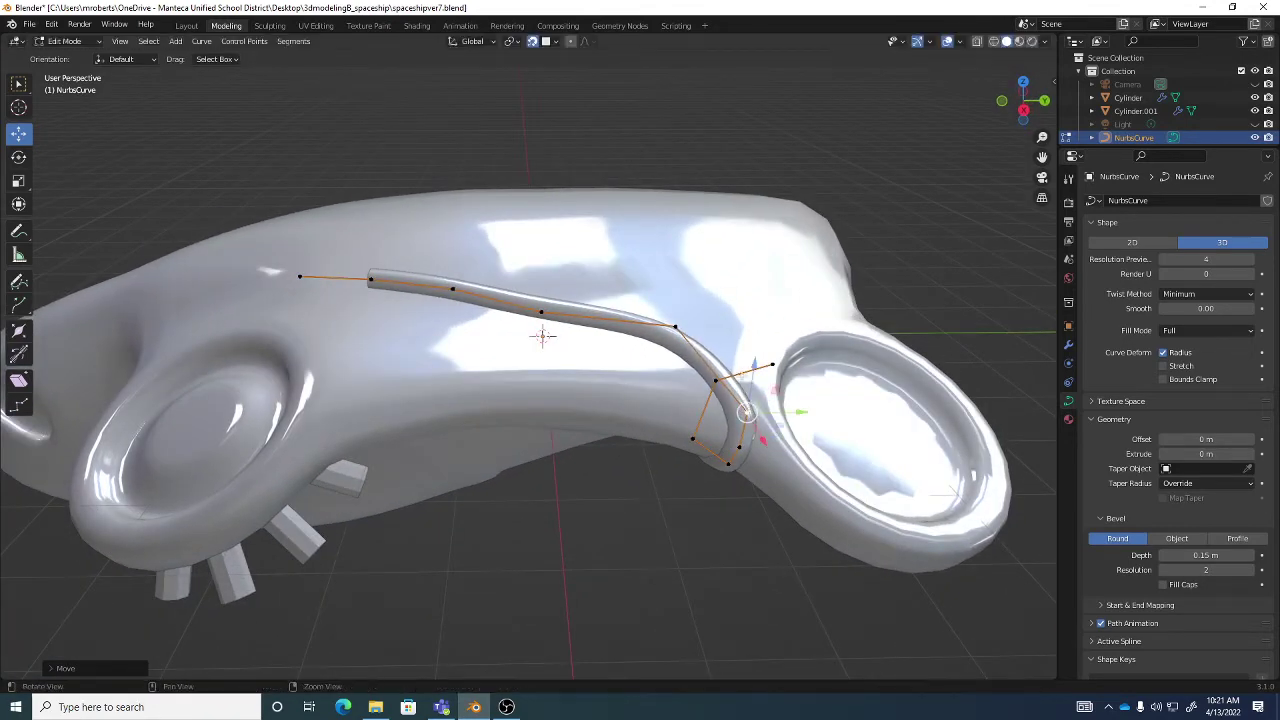
{"action": "middle_click_drag", "start_coordinate": [748, 412], "coordinate": [703, 375]}
{"action": "left_click_drag", "start_coordinate": [746, 412], "coordinate": [733, 350]}
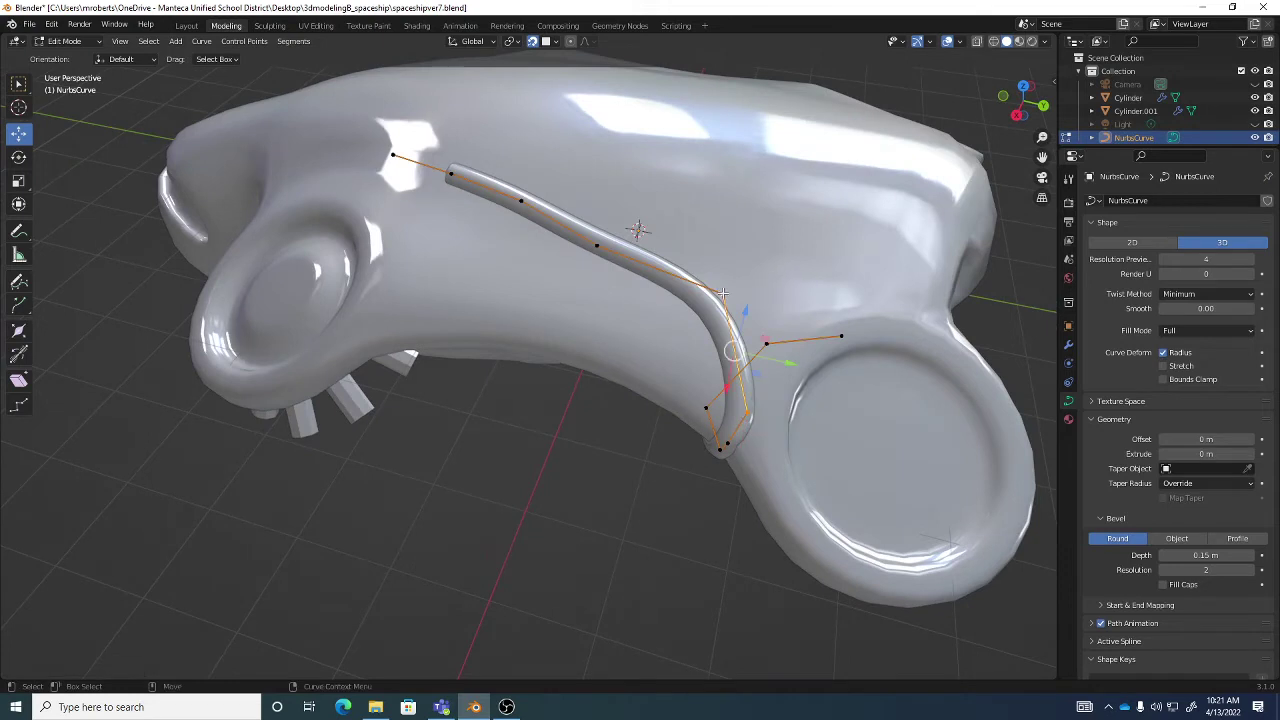
Subdivide the NURBS curve to add points, then move one of the new points.
{"action": "right_click", "coordinate": [817, 282]}
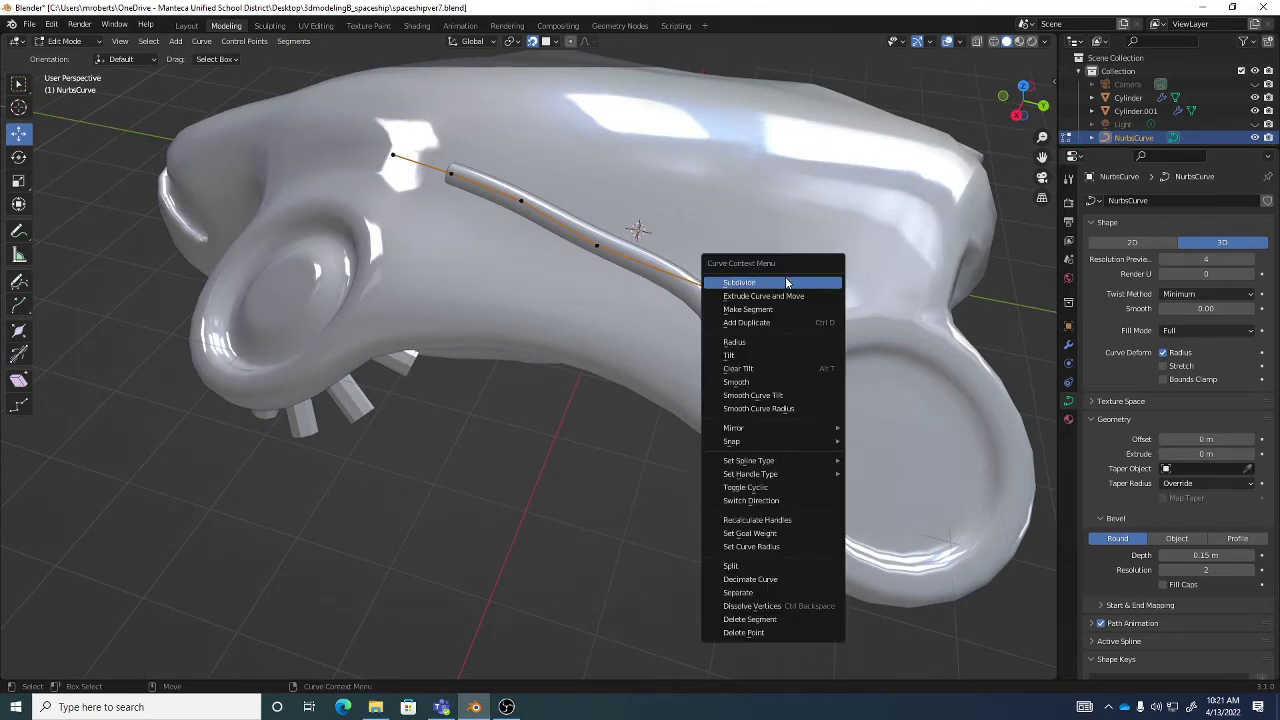
{"action": "left_click", "coordinate": [786, 284]}
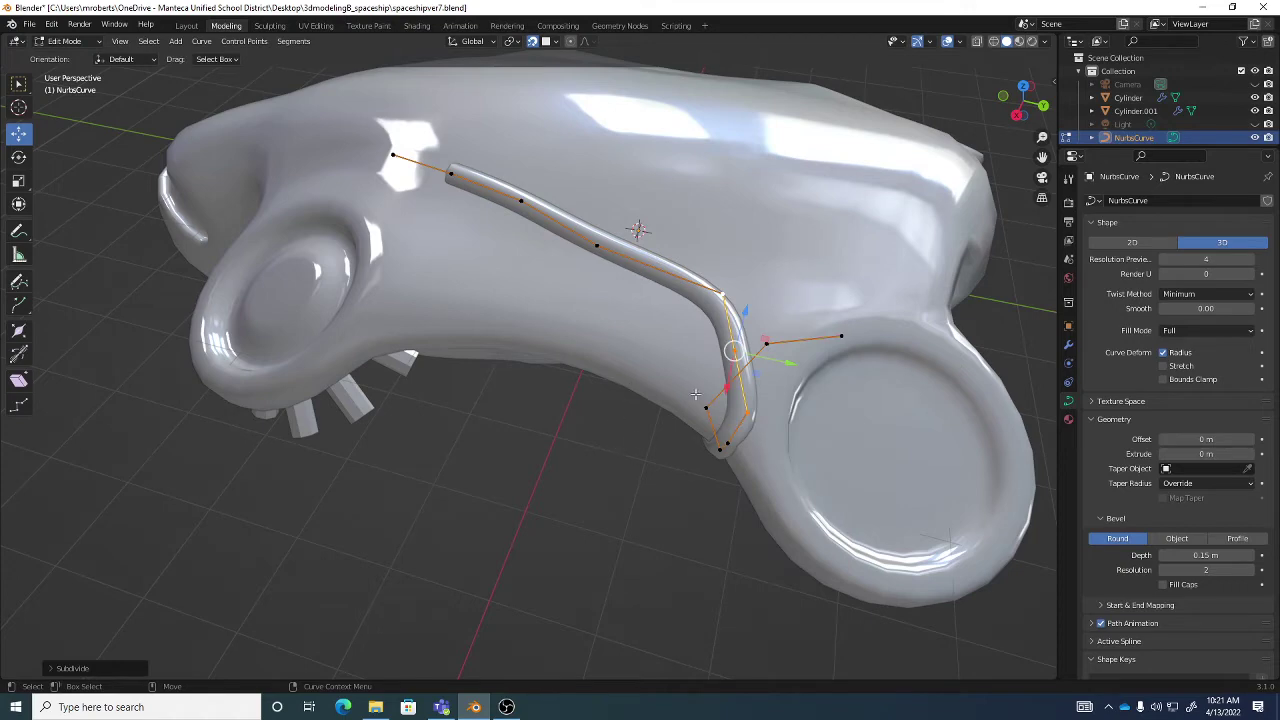
{"action": "middle_click_drag", "start_coordinate": [733, 352], "coordinate": [707, 425]}
{"action": "left_click", "coordinate": [707, 425]}
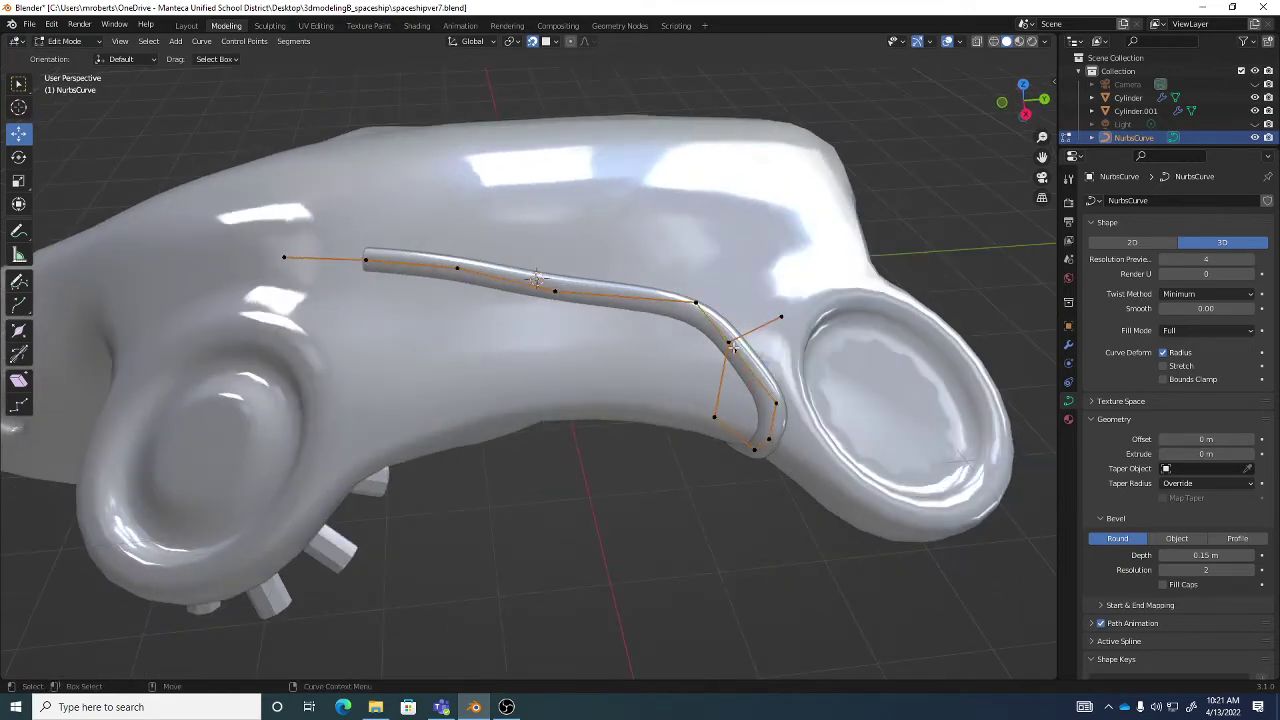
{"action": "middle_click_drag", "start_coordinate": [735, 350], "coordinate": [750, 352]}
{"action": "key", "text": "g"}
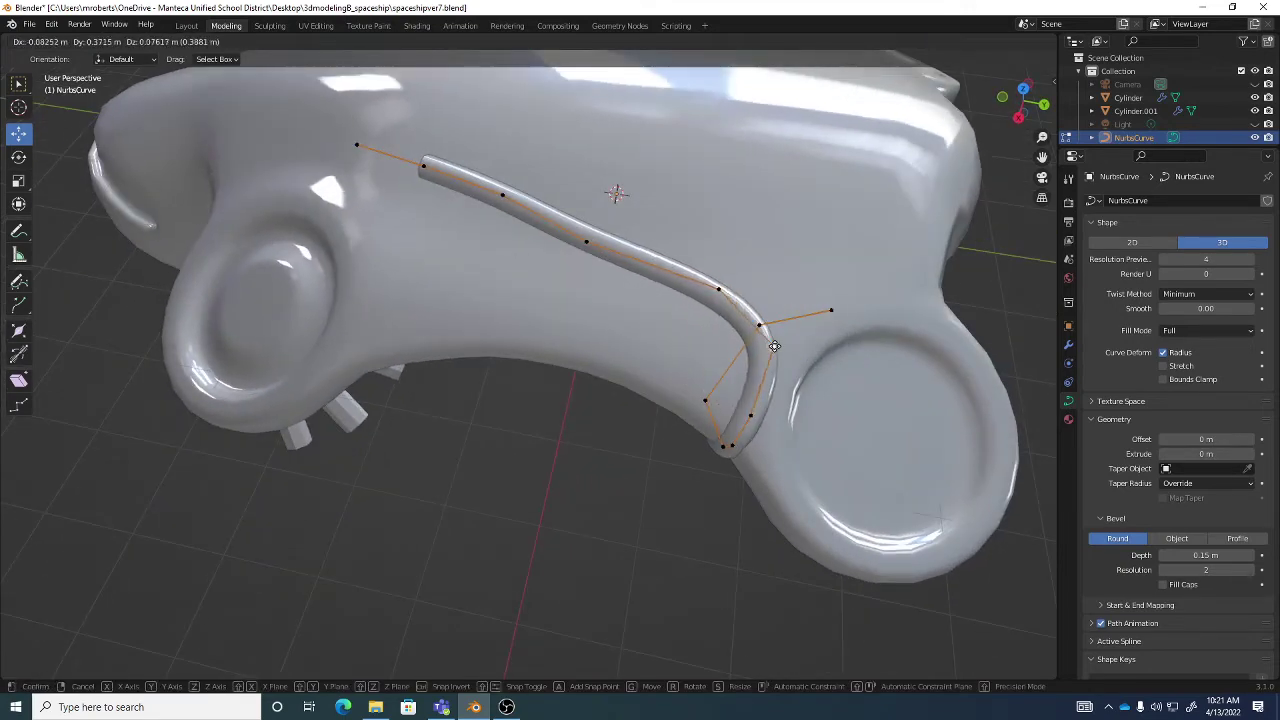
{"action": "left_click", "coordinate": [756, 357]}
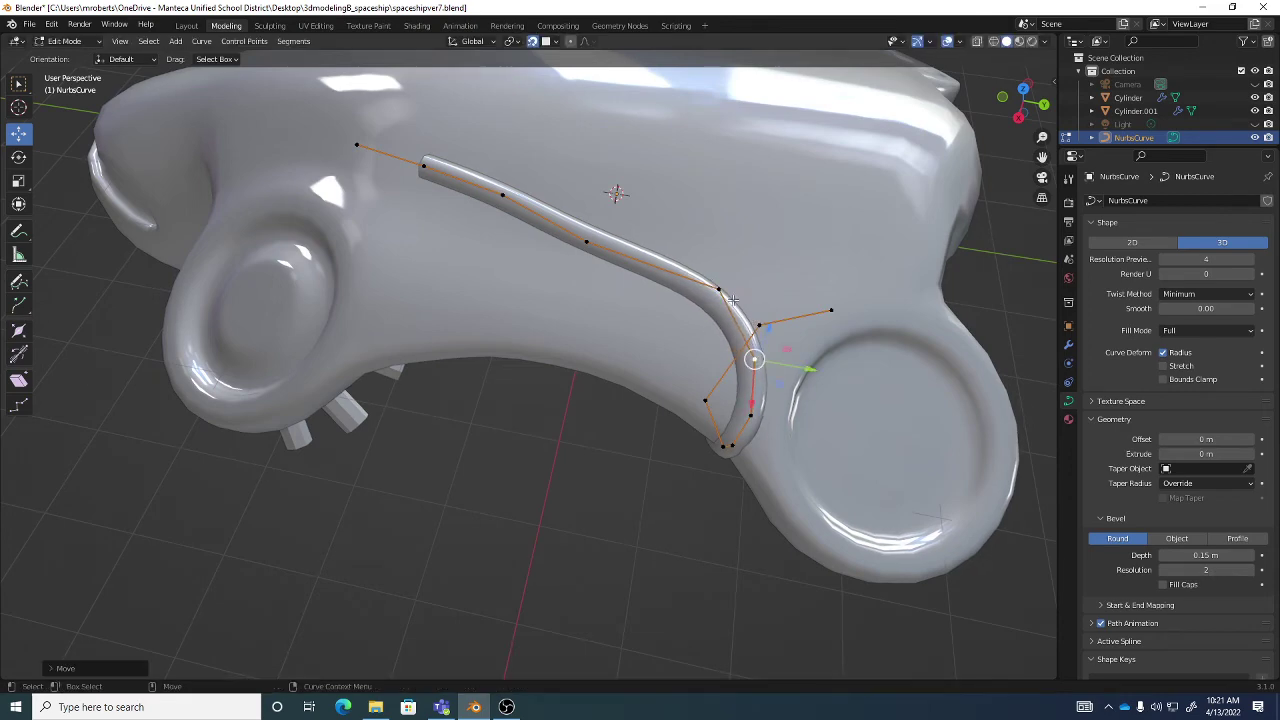
Raise a point on the tube's bend and nudge it smoother, checking the snapping settings.
{"action": "left_click", "coordinate": [581, 242]}
{"action": "key", "text": "g"}
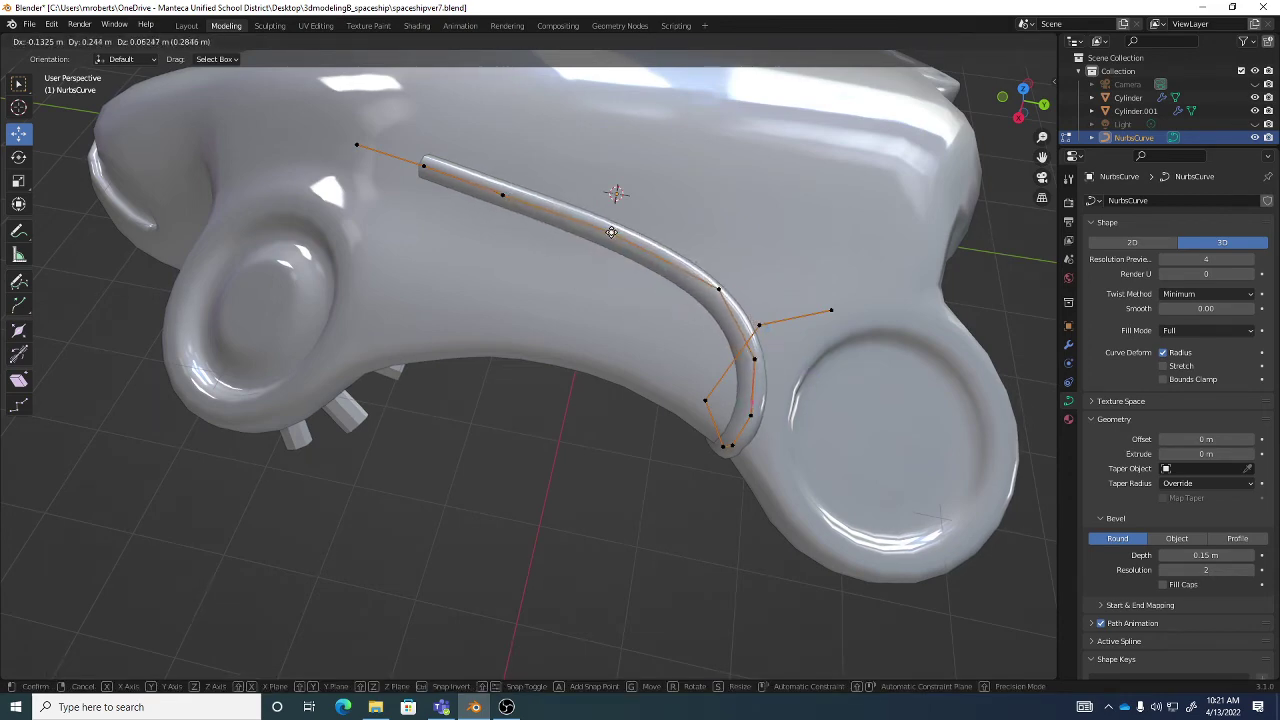
{"action": "left_click", "coordinate": [611, 232]}
{"action": "middle_click_drag", "start_coordinate": [611, 232], "coordinate": [669, 260]}
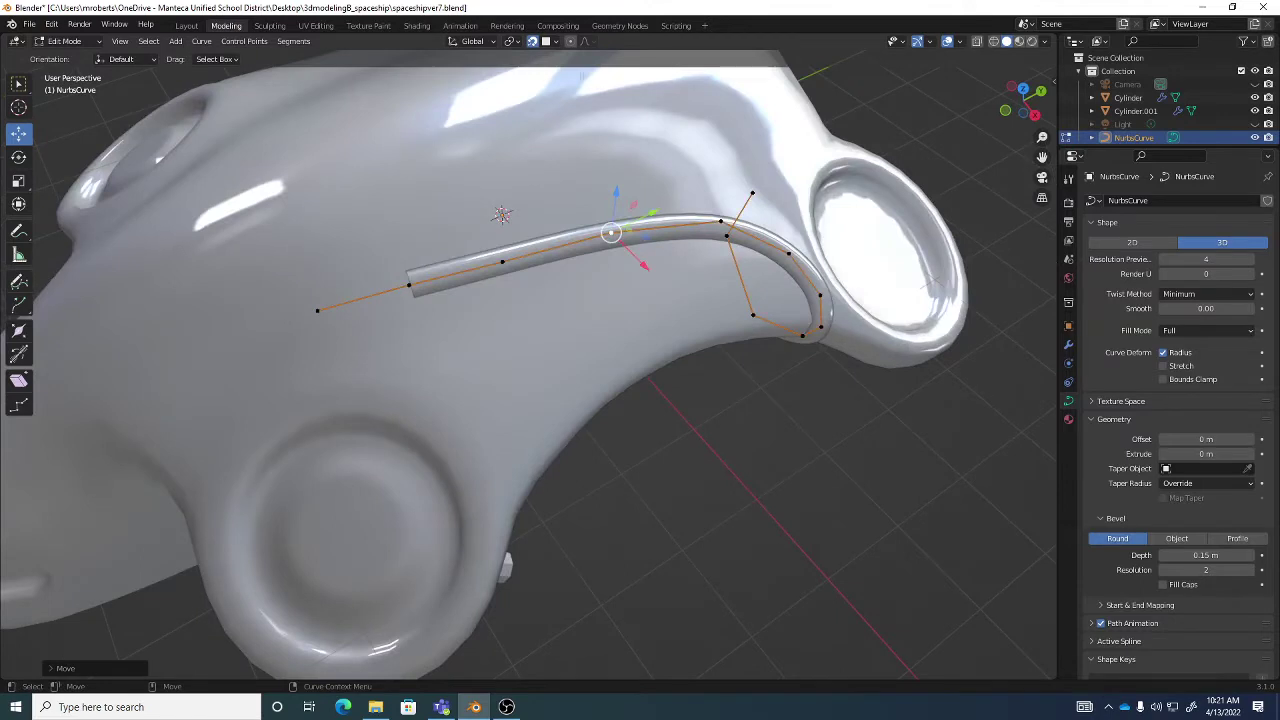
{"action": "left_click", "coordinate": [556, 42]}
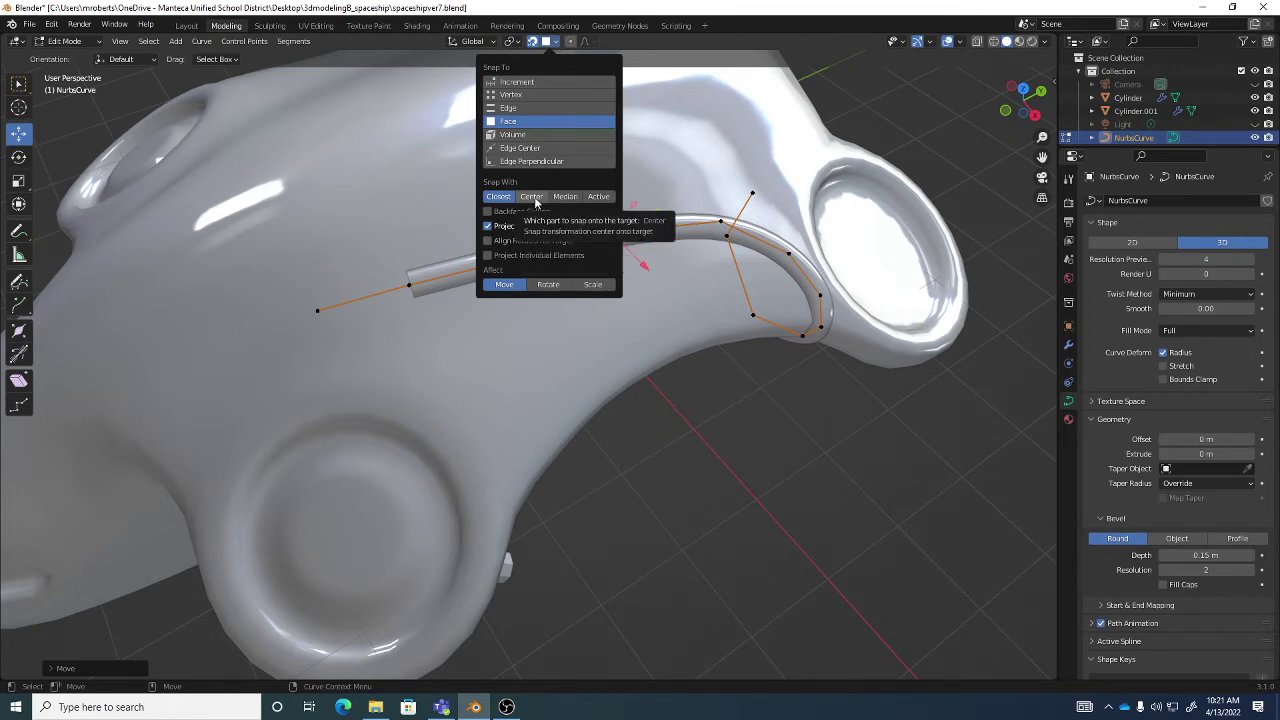
{"action": "middle_click_drag", "start_coordinate": [600, 330], "coordinate": [725, 290]}
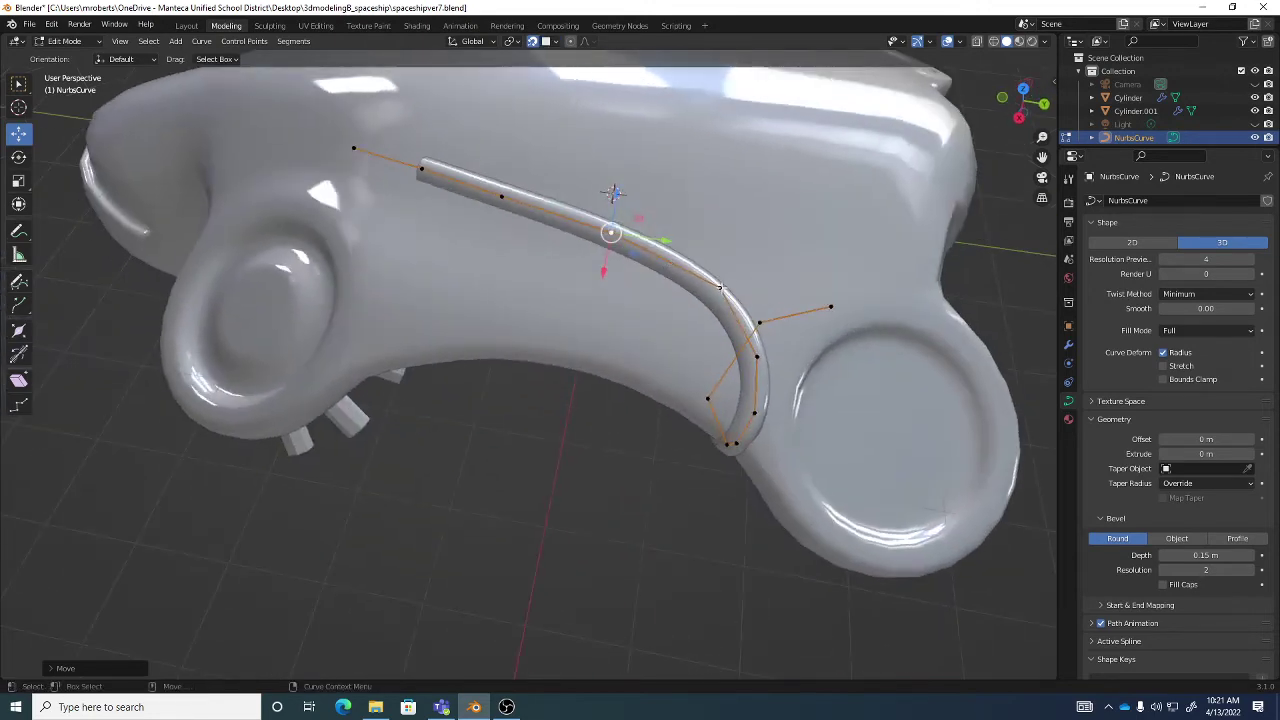
{"action": "mouse_move", "coordinate": [719, 288]}
{"action": "left_mouse_down"}
{"action": "mouse_move", "coordinate": [726, 300]}
{"action": "mouse_move", "coordinate": [710, 292]}
{"action": "left_mouse_up"}
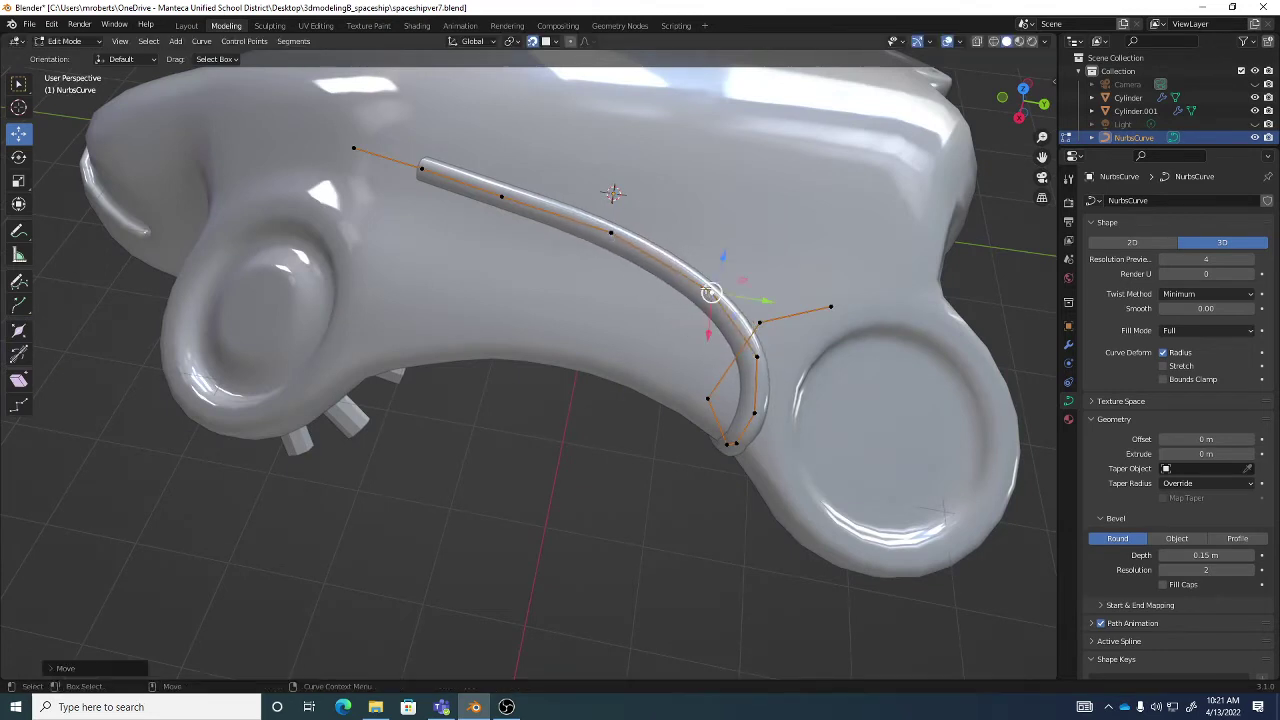
{"action": "left_click", "coordinate": [555, 43]}
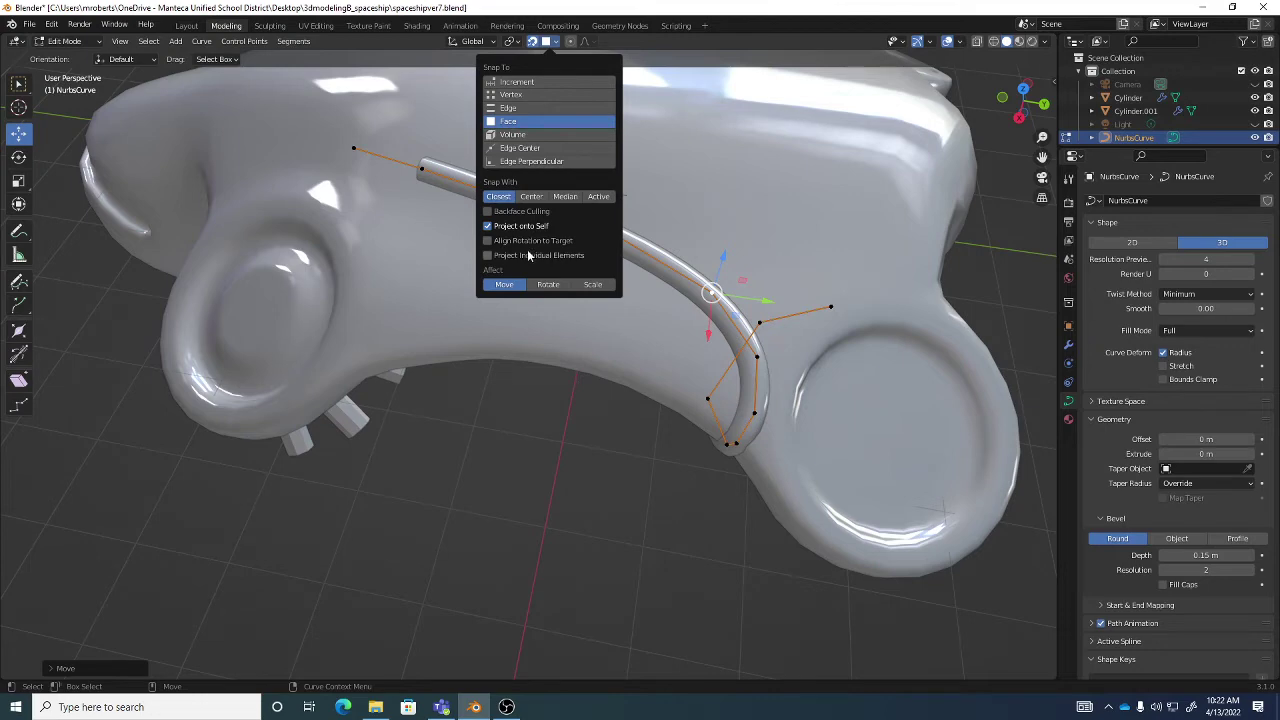
{"action": "middle_click_drag", "start_coordinate": [652, 450], "coordinate": [608, 339]}
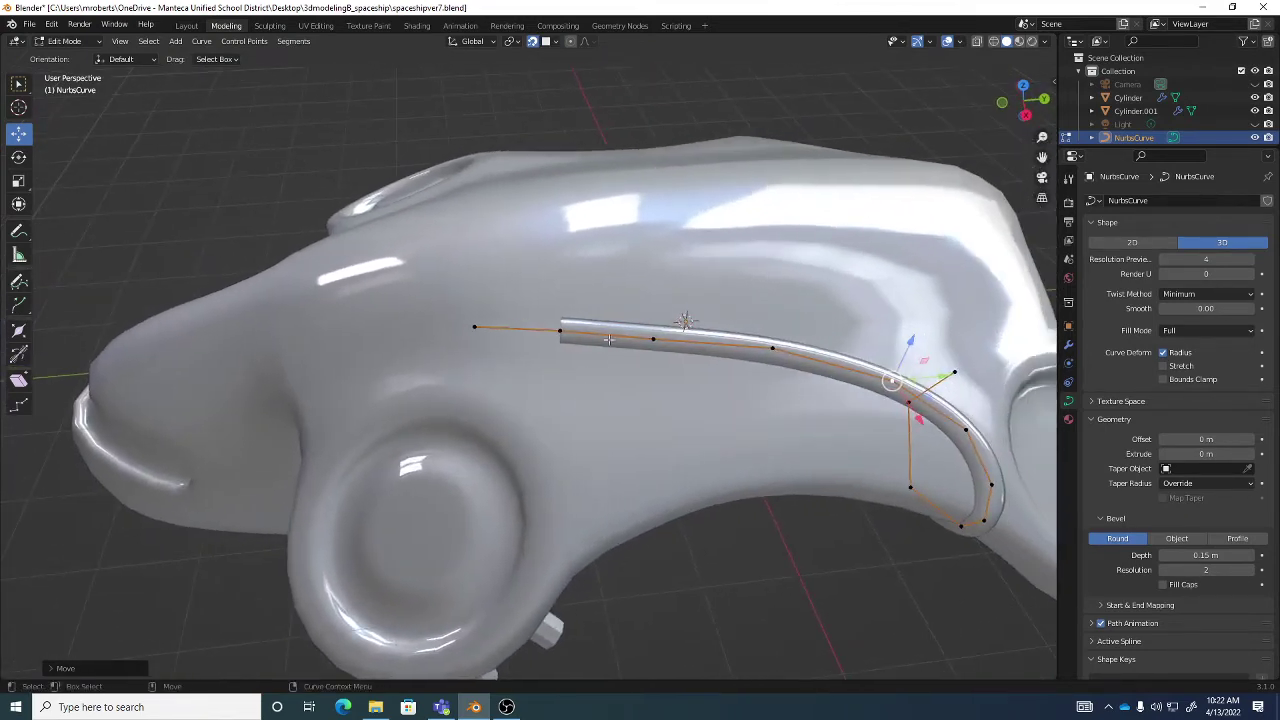
Lift the pipe's front-end control points higher up along the hull side.
{"action": "left_click", "coordinate": [650, 339]}
{"action": "key", "text": "g"}
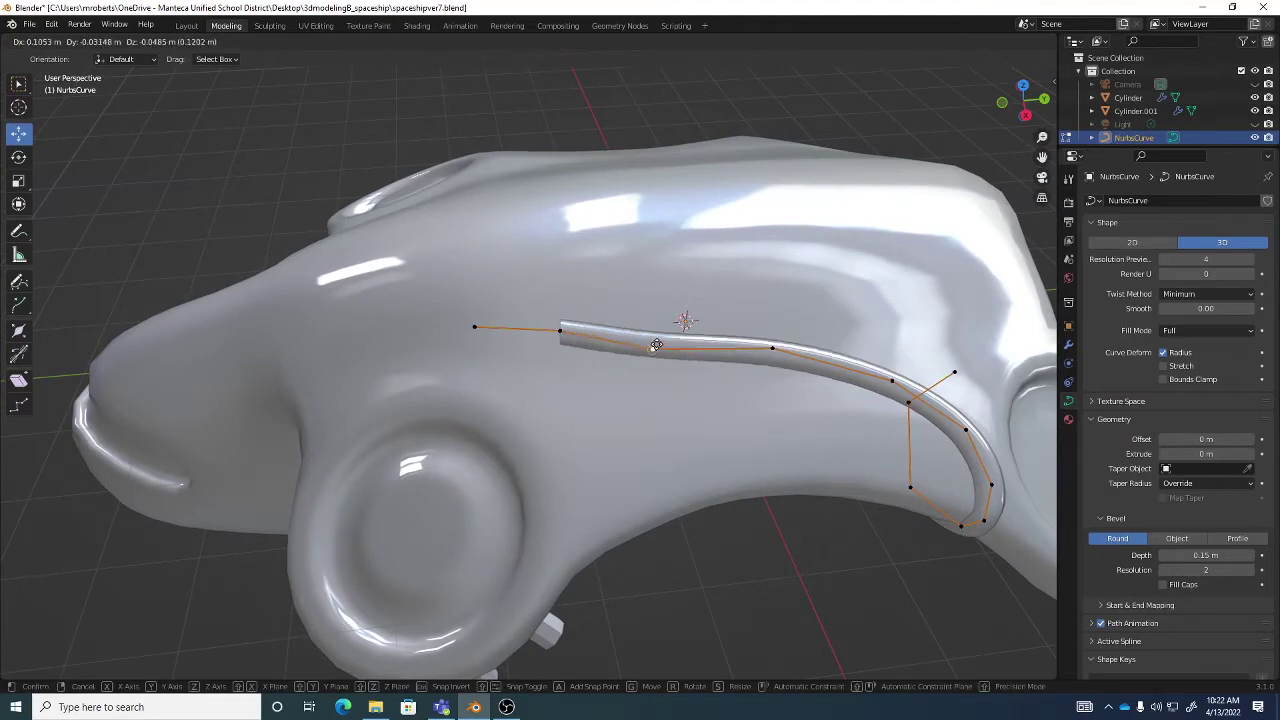
{"action": "left_click", "coordinate": [654, 363]}
{"action": "left_click", "coordinate": [559, 331]}
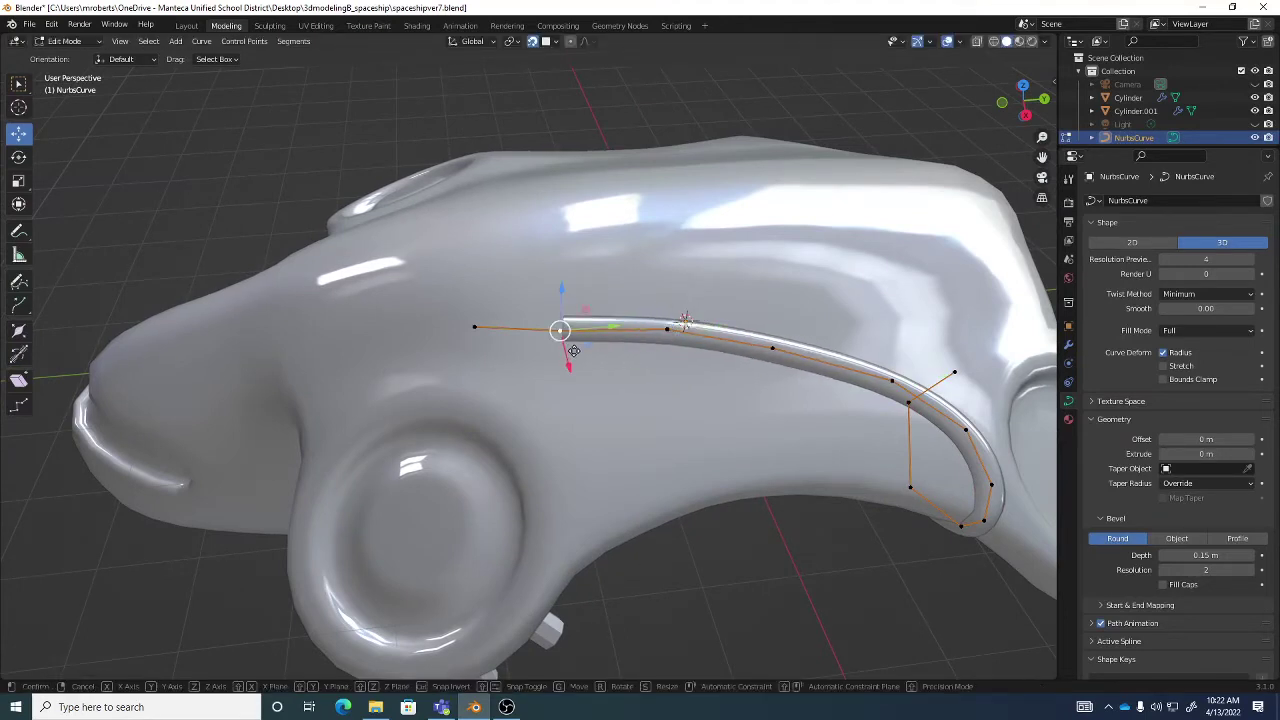
{"action": "key", "text": "g"}
{"action": "left_click", "coordinate": [627, 326]}
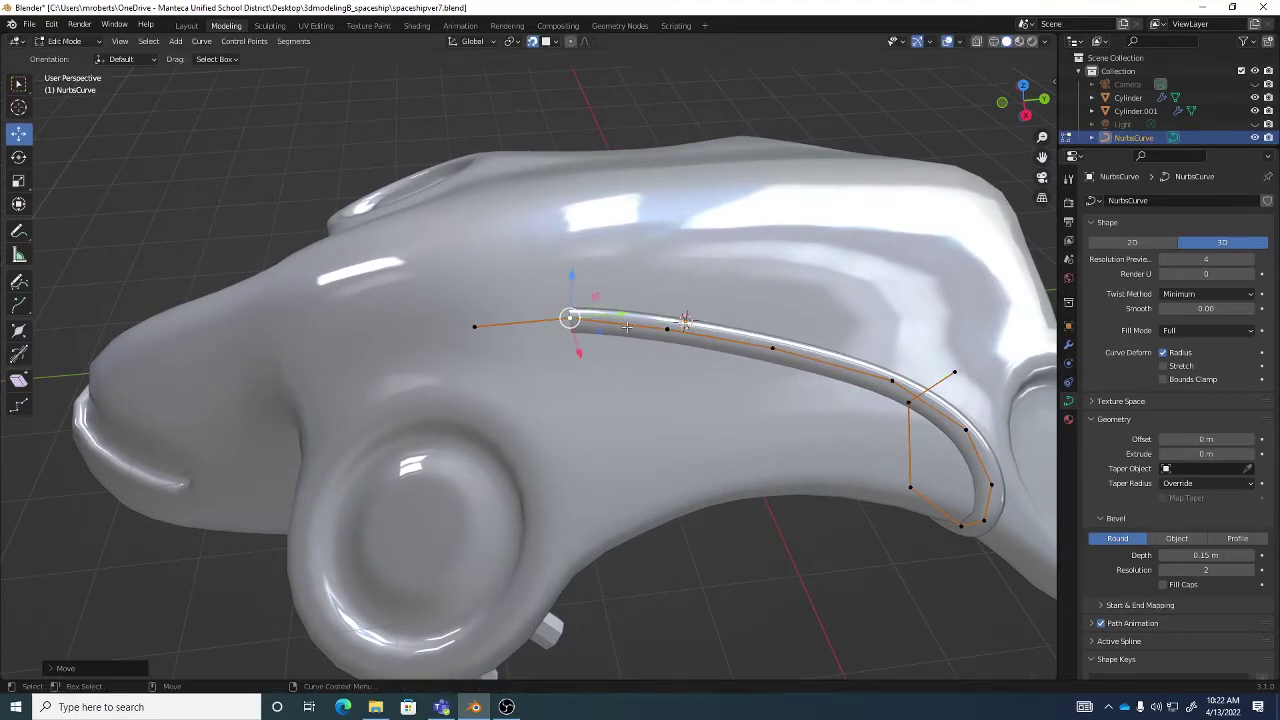
{"action": "left_click", "coordinate": [477, 326]}
{"action": "middle_click_drag", "start_coordinate": [480, 326], "coordinate": [640, 347]}
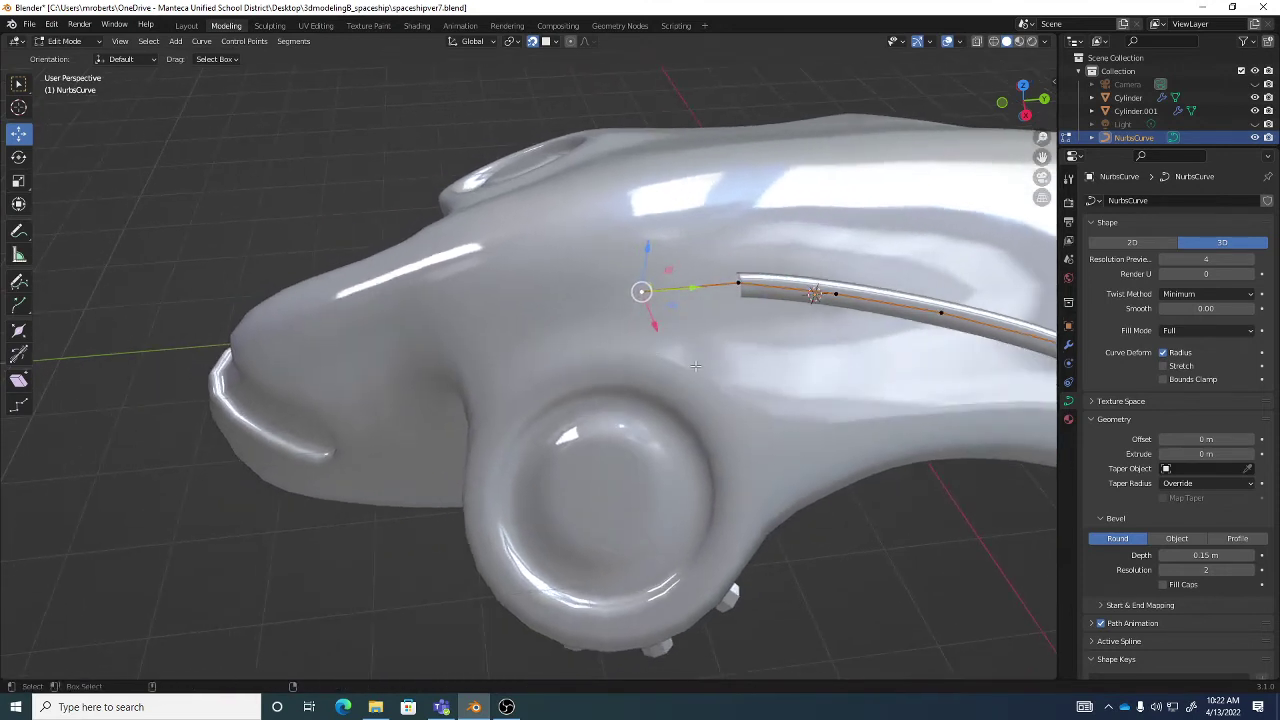
Extrude the first new points from the curve's end toward the ship's front.
{"action": "key", "text": "shift+space"}
{"action": "key", "text": "e"}
{"action": "left_click_drag", "start_coordinate": [641, 292], "coordinate": [513, 337]}
{"action": "middle_click_drag", "start_coordinate": [513, 337], "coordinate": [514, 336]}
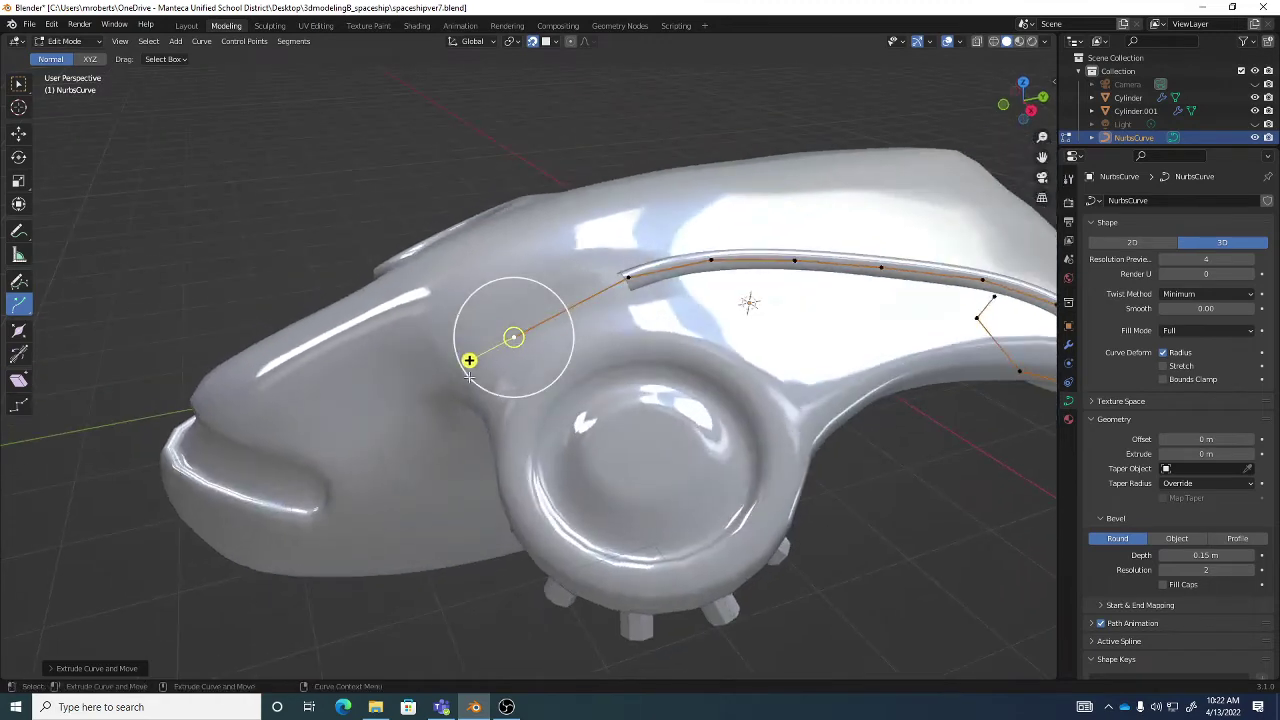
{"action": "left_click_drag", "start_coordinate": [513, 337], "coordinate": [457, 396]}
{"action": "middle_click_drag", "start_coordinate": [457, 396], "coordinate": [543, 300]}
{"action": "left_click", "coordinate": [560, 333]}
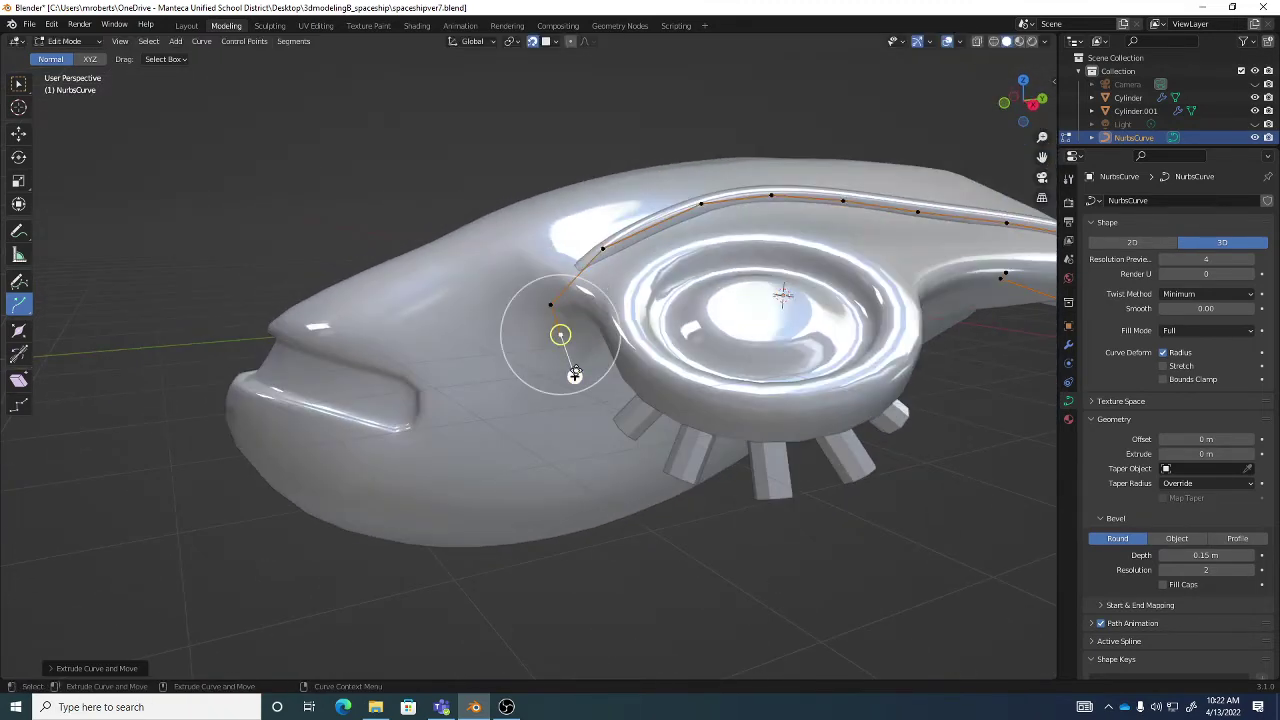
{"action": "middle_click_drag", "start_coordinate": [566, 371], "coordinate": [640, 345]}
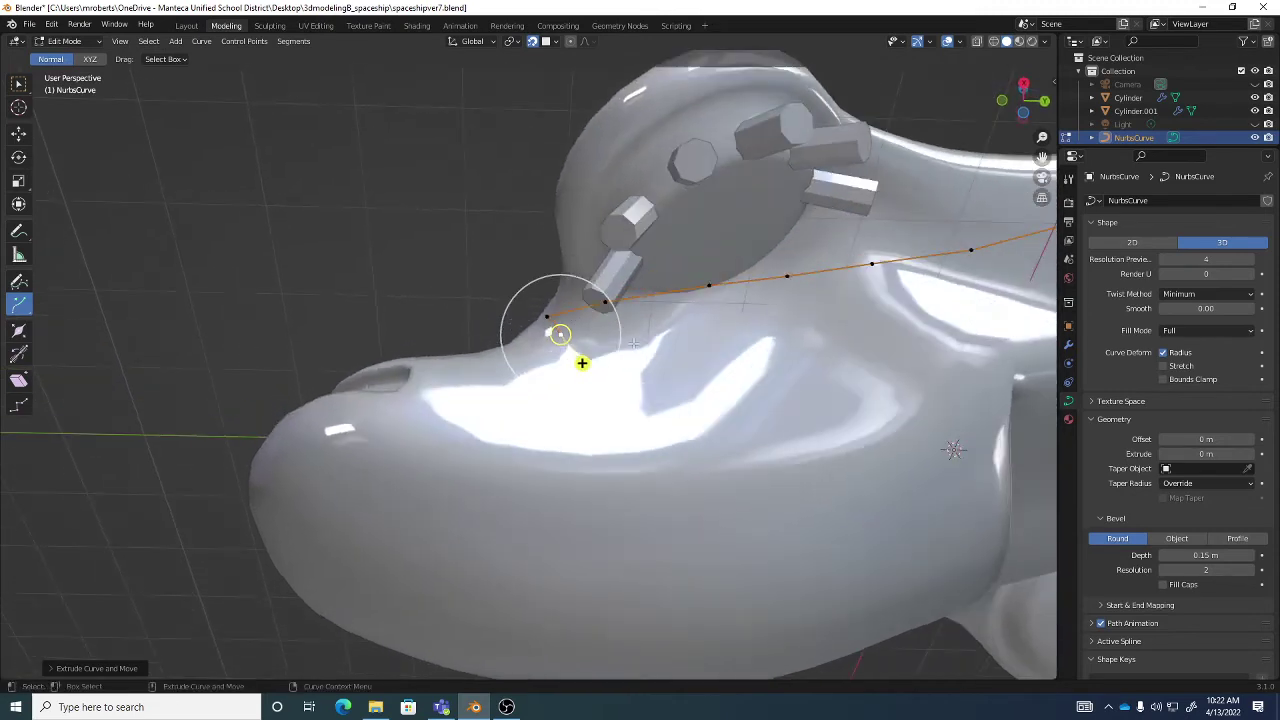
Extrude three more points looping down around the front, beside and over the round intake.
{"action": "key", "text": "e"}
{"action": "left_click", "coordinate": [638, 336]}
{"action": "key", "text": "e"}
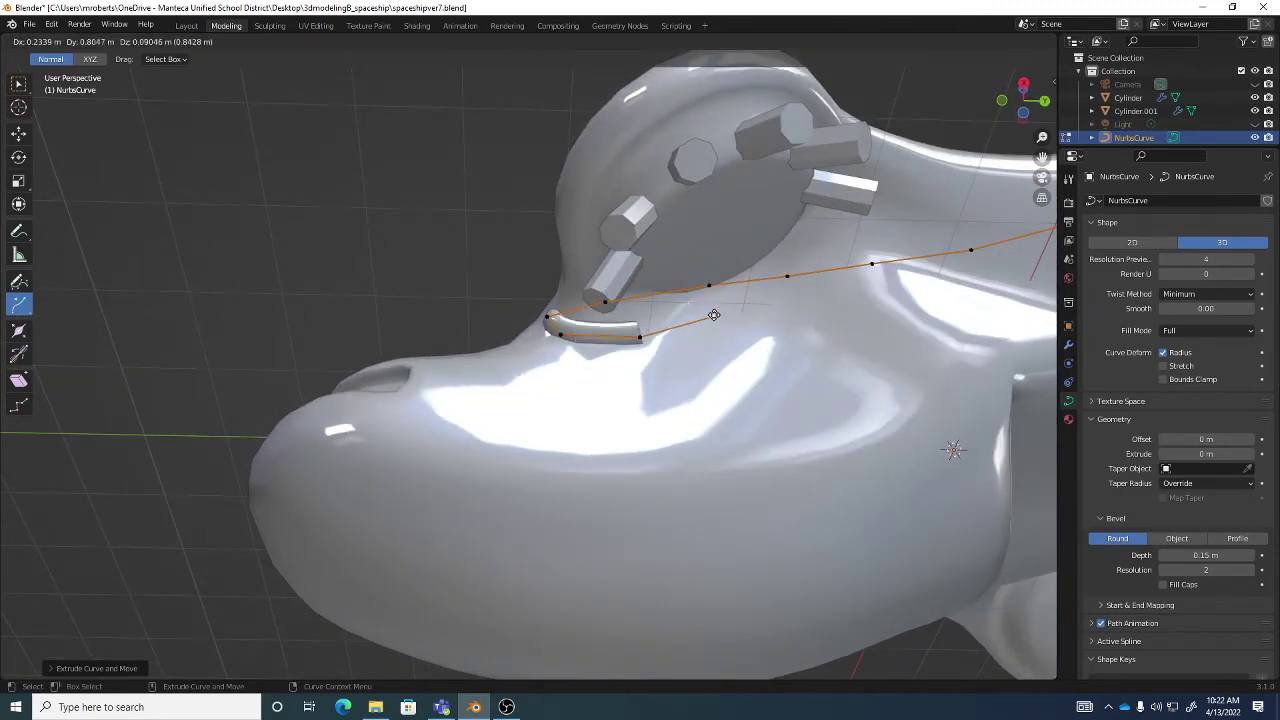
{"action": "left_click", "coordinate": [721, 296]}
{"action": "middle_click_drag", "start_coordinate": [721, 296], "coordinate": [736, 311]}
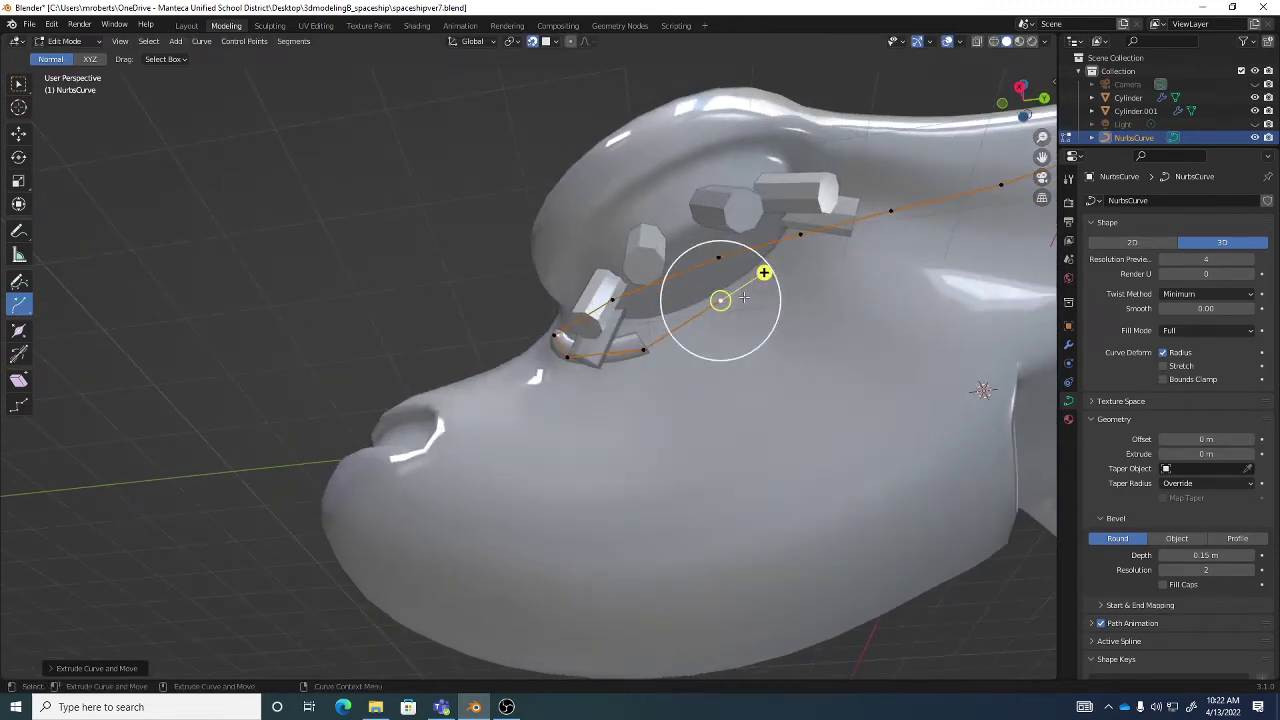
{"action": "key", "text": "e"}
{"action": "left_click", "coordinate": [764, 265]}
{"action": "middle_click_drag", "start_coordinate": [764, 265], "coordinate": [692, 225]}
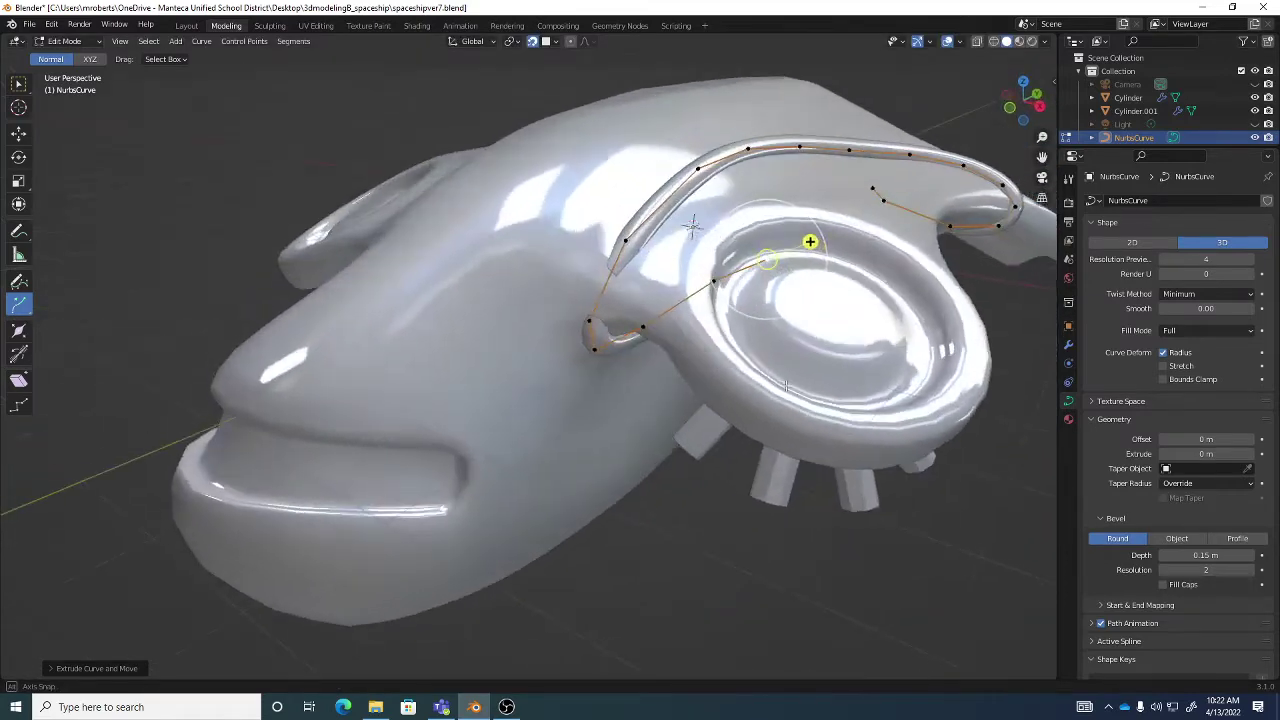
{"action": "middle_click_drag", "start_coordinate": [786, 384], "coordinate": [633, 323]}
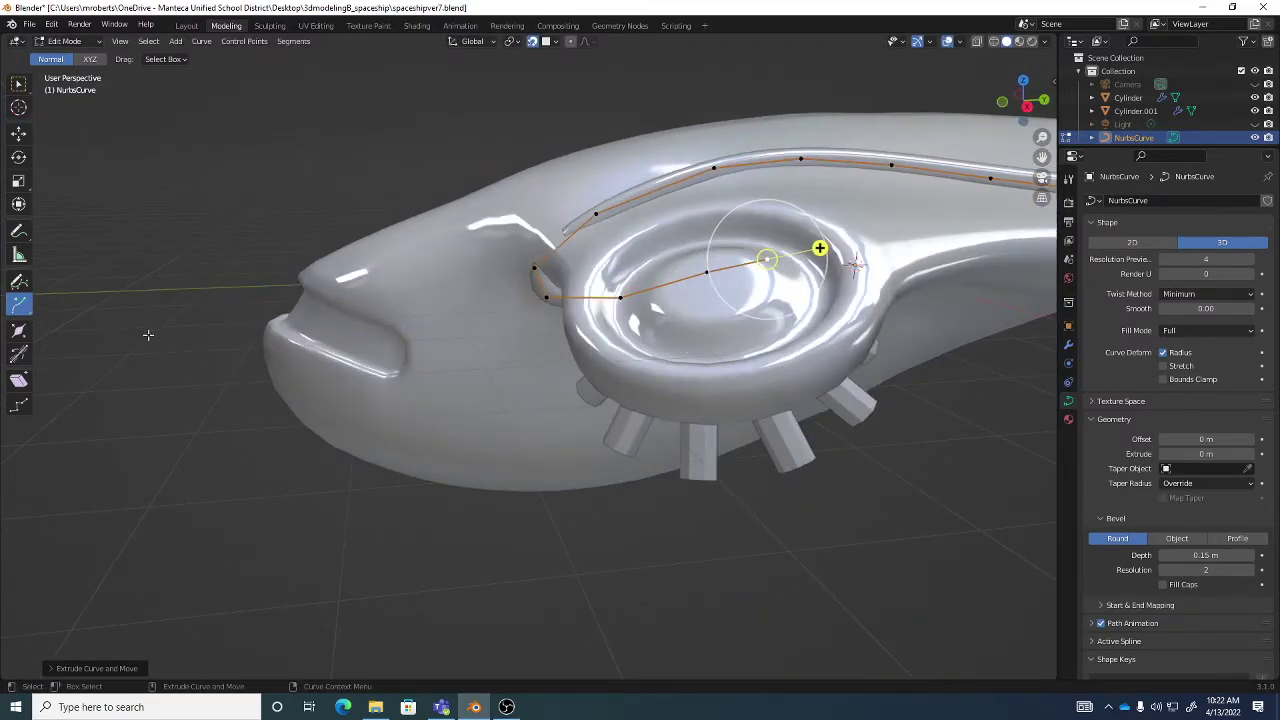
{"action": "left_click", "coordinate": [21, 305]}
Return to the Move tool and raise a pipe control point to reshape the curve.
{"action": "key", "text": "shift+space"}
{"action": "key", "text": "g"}
{"action": "middle_click_drag", "start_coordinate": [611, 265], "coordinate": [541, 268]}
{"action": "left_click", "coordinate": [541, 268]}
{"action": "mouse_move", "coordinate": [541, 268]}
{"action": "left_mouse_down"}
{"action": "mouse_move", "coordinate": [555, 230]}
{"action": "mouse_move", "coordinate": [538, 262]}
{"action": "left_mouse_up"}
{"action": "mouse_move", "coordinate": [538, 262]}
{"action": "middle_mouse_down"}
{"action": "mouse_move", "coordinate": [549, 285]}
{"action": "mouse_move", "coordinate": [526, 258]}
{"action": "middle_mouse_up"}
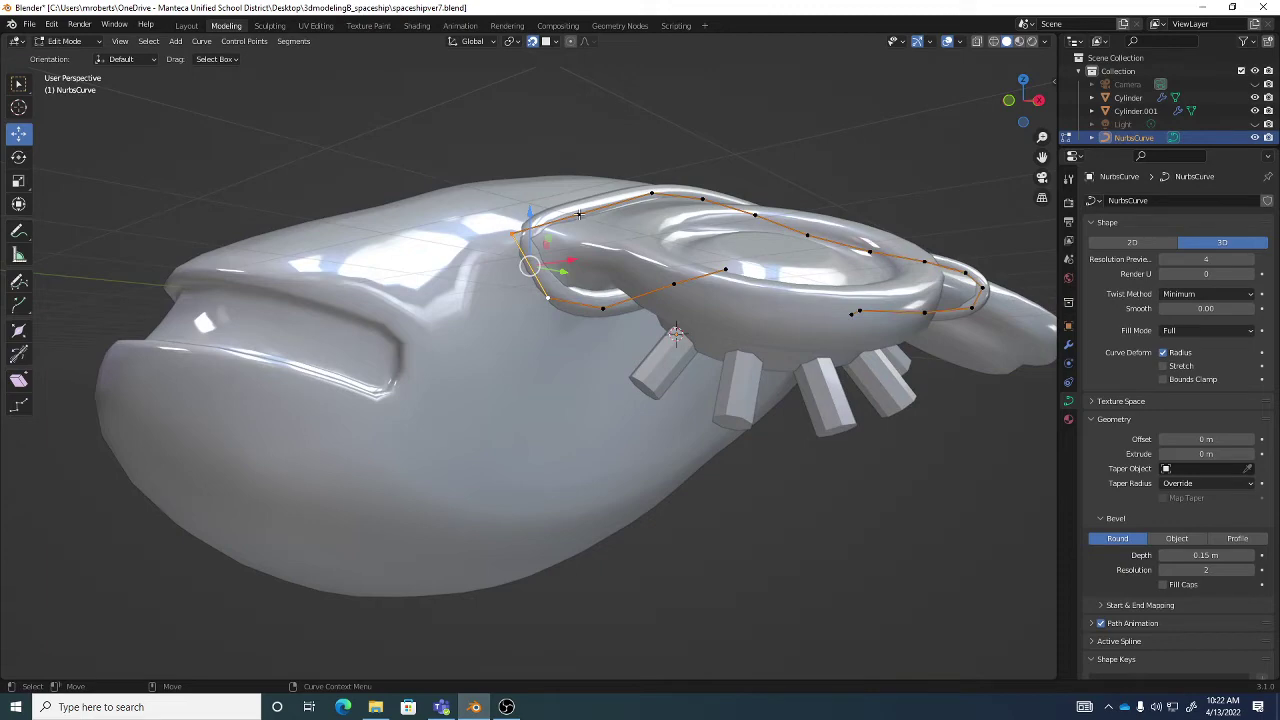
Subdivide the front bend's curve segments and move one of the new points.
{"action": "middle_click_drag", "start_coordinate": [545, 228], "coordinate": [540, 224]}
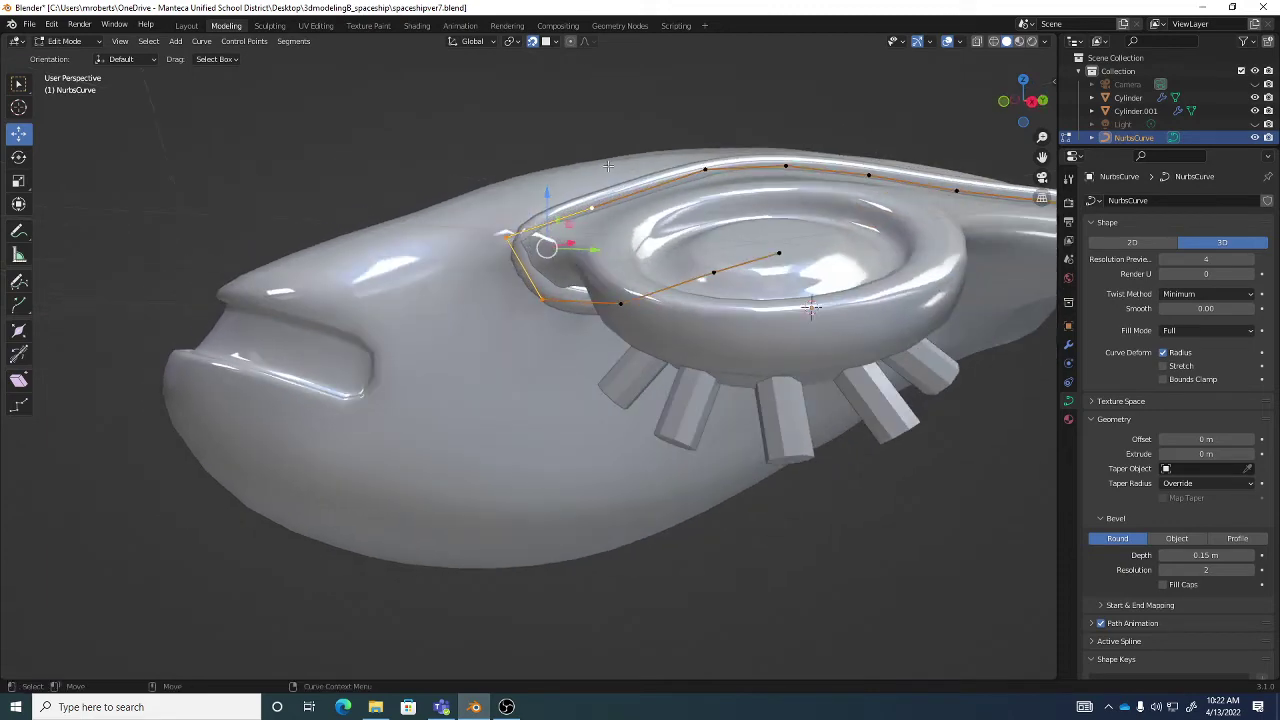
{"action": "right_click", "coordinate": [639, 146]}
{"action": "left_click", "coordinate": [617, 149]}
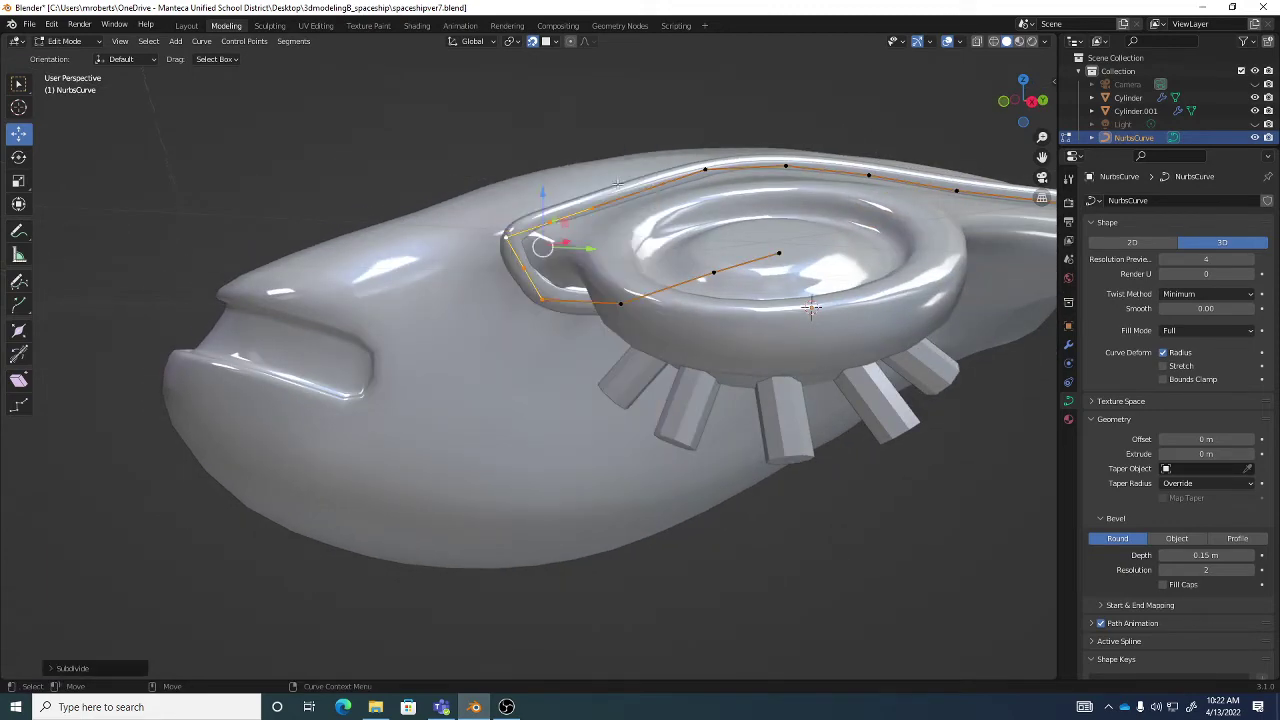
{"action": "middle_click_drag", "start_coordinate": [617, 149], "coordinate": [549, 214]}
{"action": "left_click", "coordinate": [548, 220]}
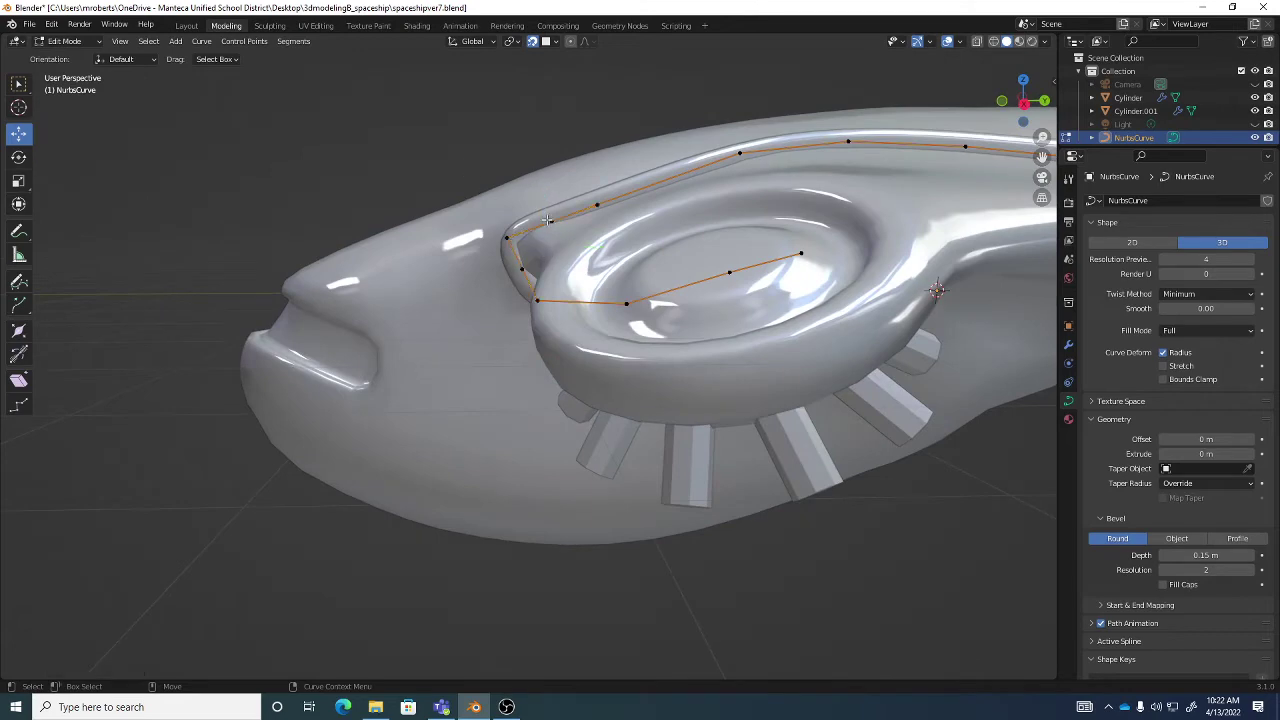
{"action": "key", "text": "g"}
{"action": "left_click", "coordinate": [600, 240]}
Reposition two more front-bend points to tighten the loop toward the round pod.
{"action": "mouse_move", "coordinate": [600, 240]}
{"action": "middle_mouse_down"}
{"action": "mouse_move", "coordinate": [618, 284]}
{"action": "mouse_move", "coordinate": [623, 235]}
{"action": "middle_mouse_up"}
{"action": "left_click", "coordinate": [623, 235]}
{"action": "key", "text": "g"}
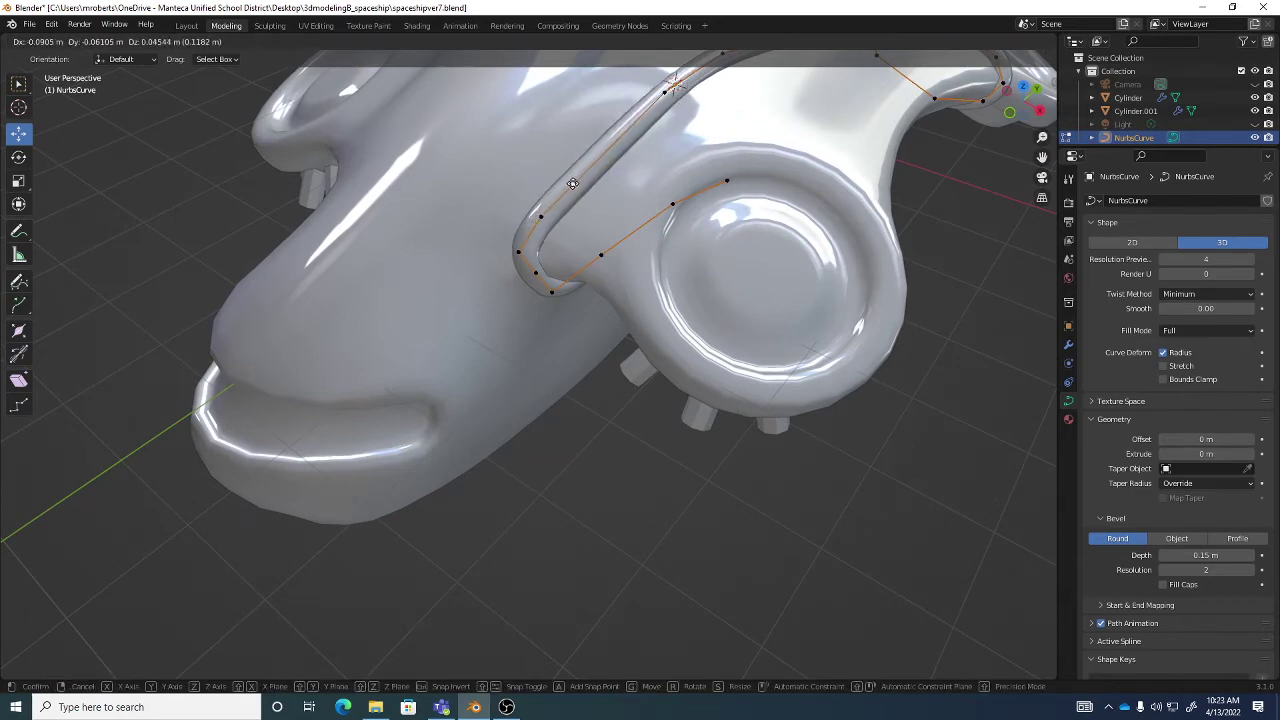
{"action": "left_click", "coordinate": [602, 220]}
{"action": "middle_click_drag", "start_coordinate": [602, 220], "coordinate": [507, 245]}
{"action": "left_click", "coordinate": [506, 250]}
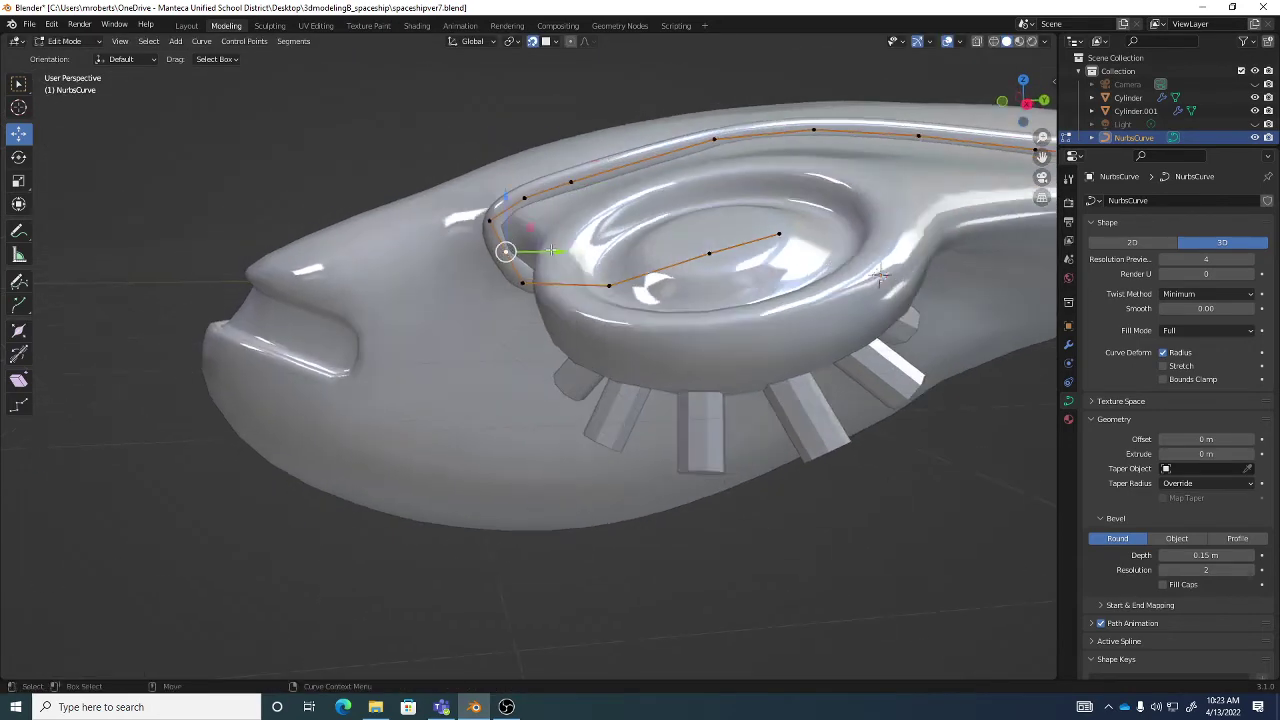
{"action": "key", "text": "g"}
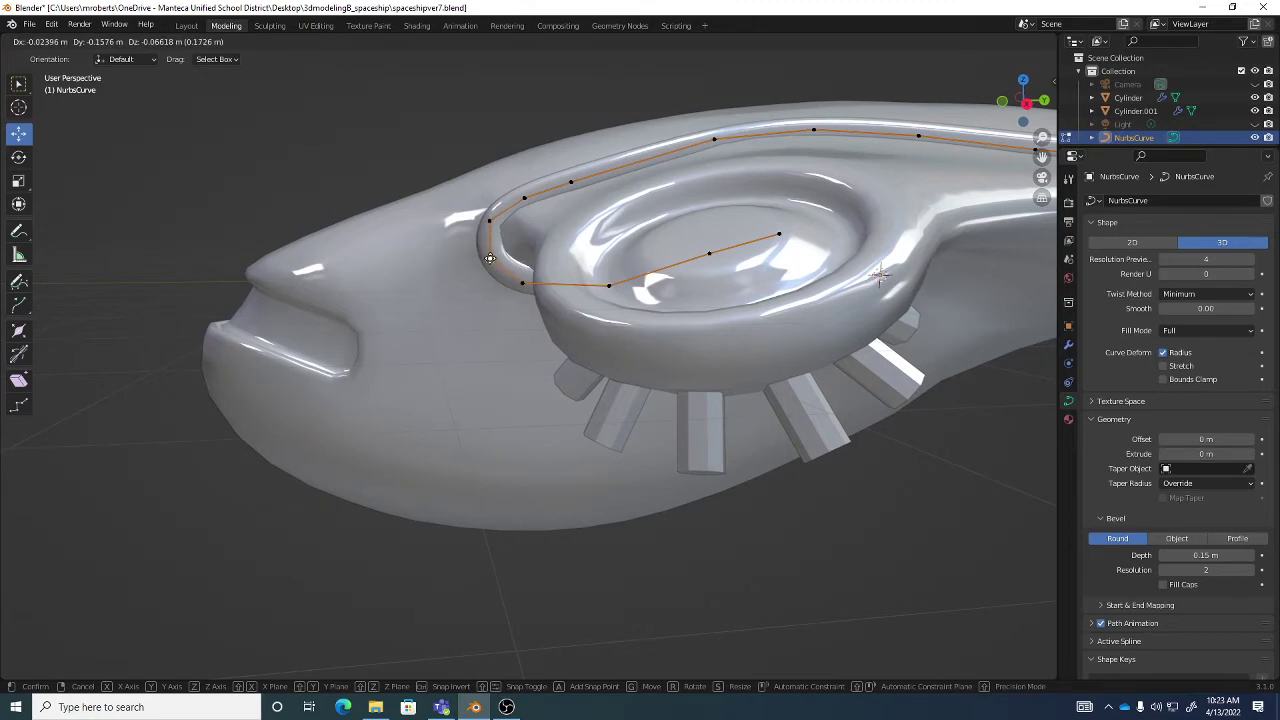
{"action": "left_click", "coordinate": [540, 250]}
{"action": "middle_click_drag", "start_coordinate": [540, 250], "coordinate": [740, 343]}
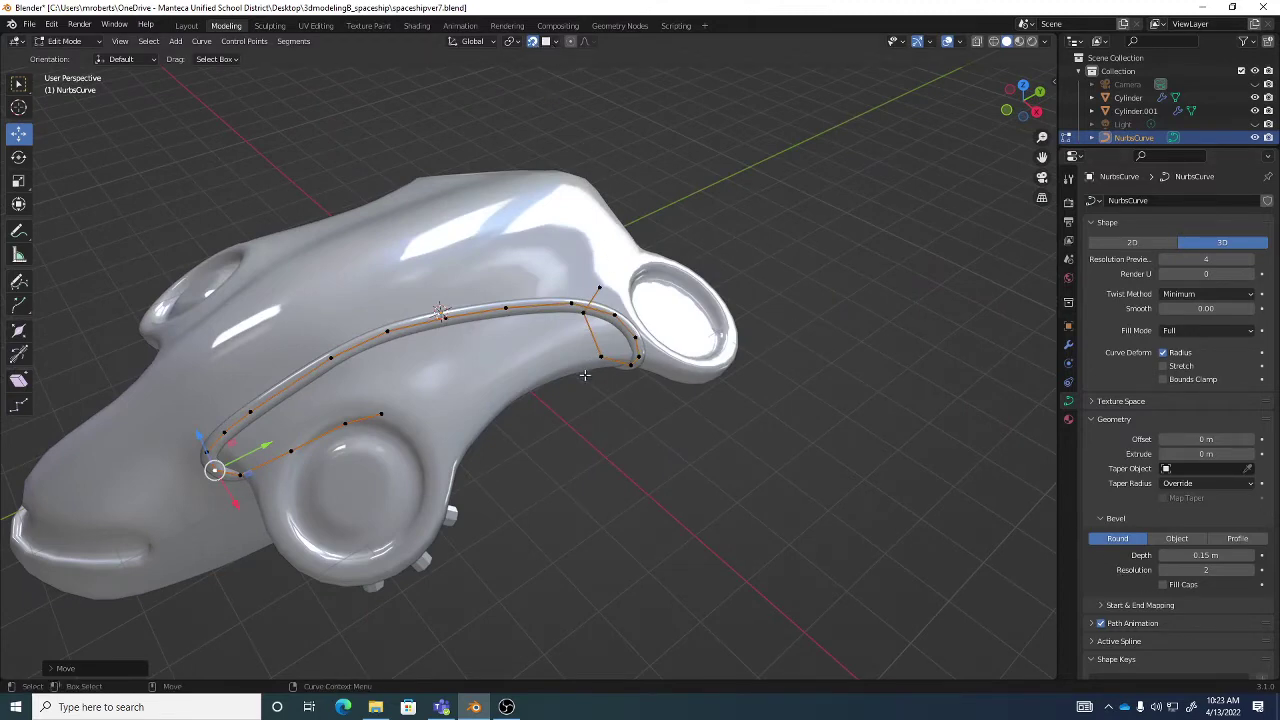
{"action": "mouse_move", "coordinate": [585, 375]}
{"action": "middle_mouse_down"}
{"action": "mouse_move", "coordinate": [514, 314]}
{"action": "mouse_move", "coordinate": [520, 334]}
{"action": "mouse_move", "coordinate": [495, 369]}
{"action": "mouse_move", "coordinate": [560, 360]}
{"action": "mouse_move", "coordinate": [594, 372]}
{"action": "mouse_move", "coordinate": [531, 340]}
{"action": "mouse_move", "coordinate": [503, 251]}
{"action": "mouse_move", "coordinate": [603, 367]}
{"action": "middle_mouse_up"}
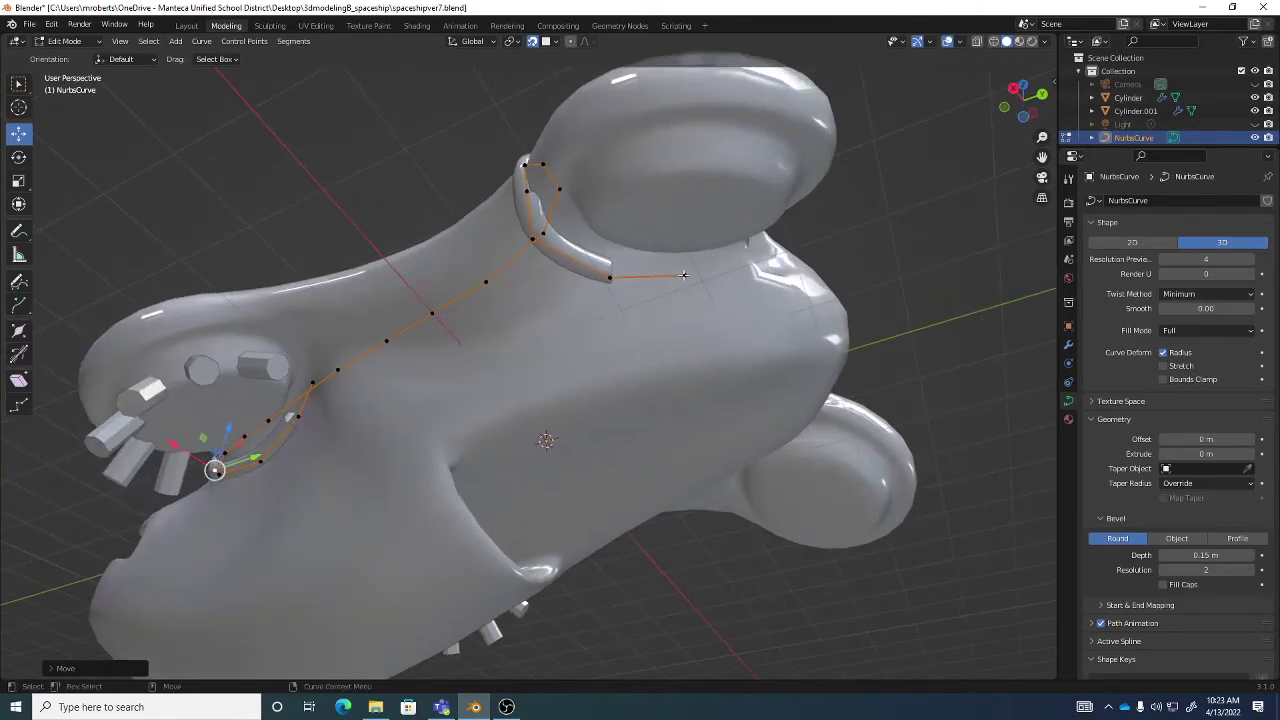
Extrude a new point from the pipe's rear end around the rear ring.
{"action": "middle_click_drag", "start_coordinate": [683, 274], "coordinate": [557, 329]}
{"action": "key", "text": "shift+space"}
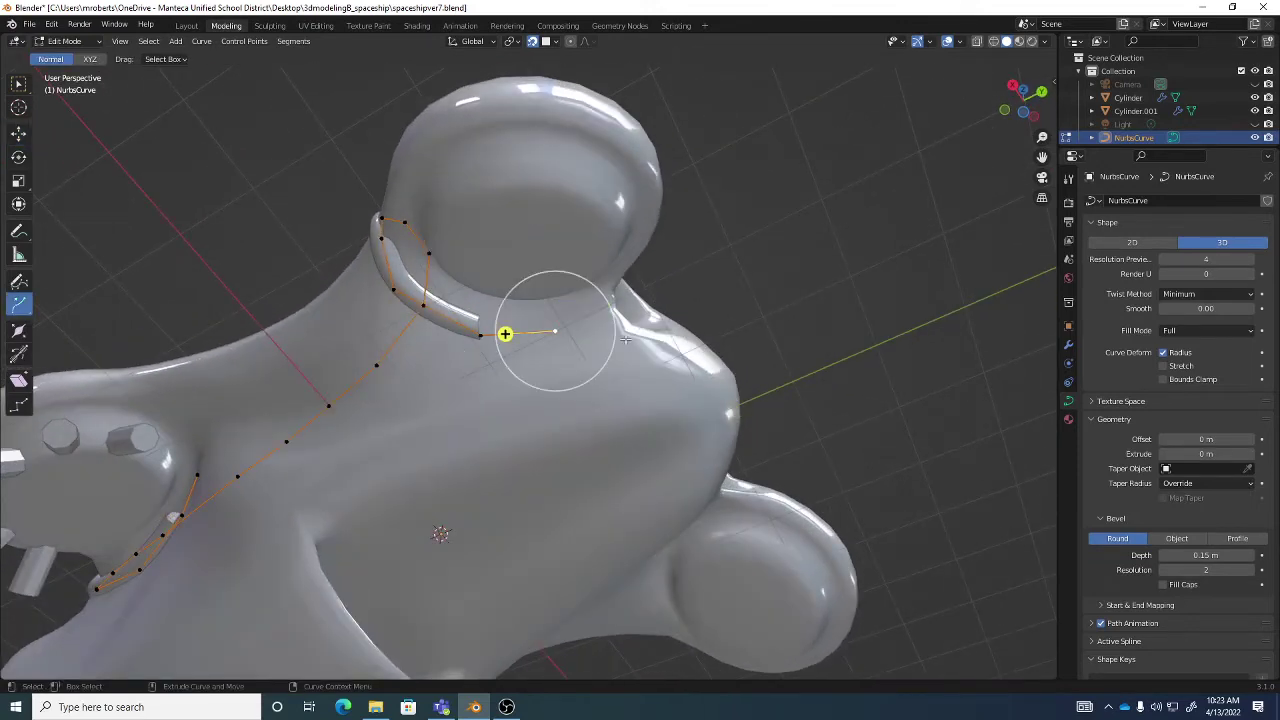
{"action": "key", "text": "e"}
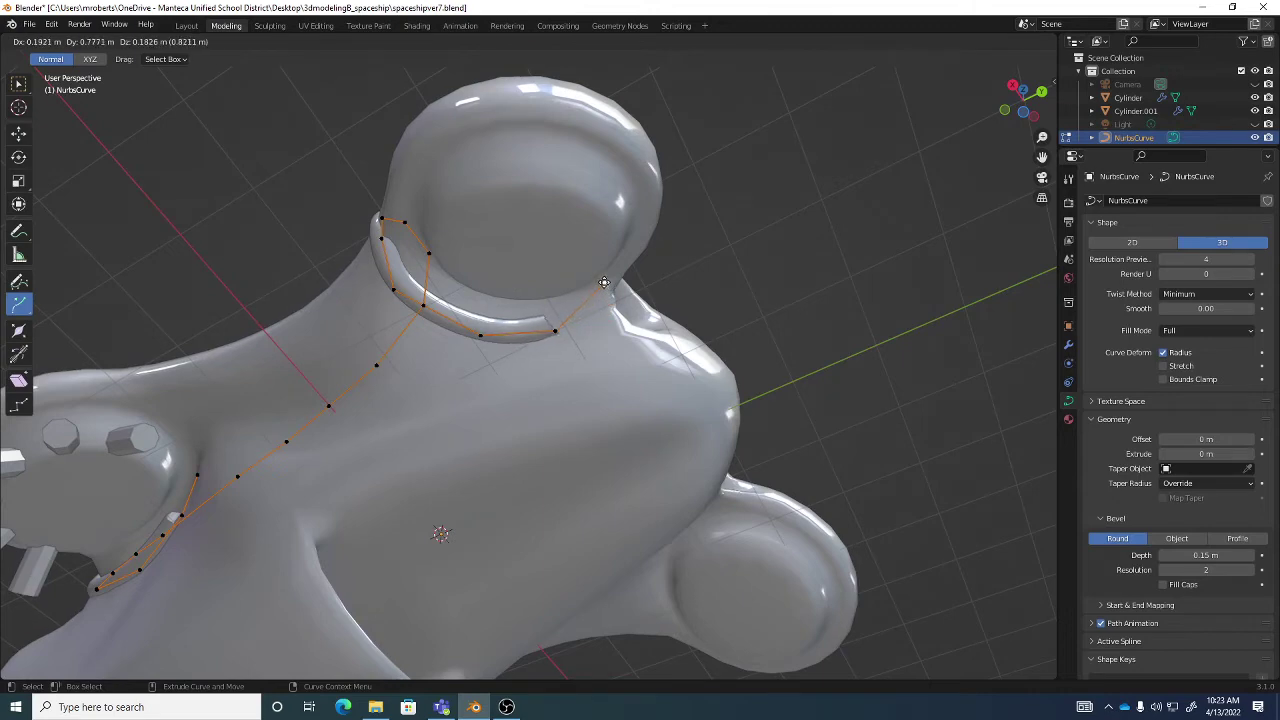
{"action": "left_click", "coordinate": [604, 283]}
{"action": "middle_click_drag", "start_coordinate": [604, 283], "coordinate": [604, 283]}
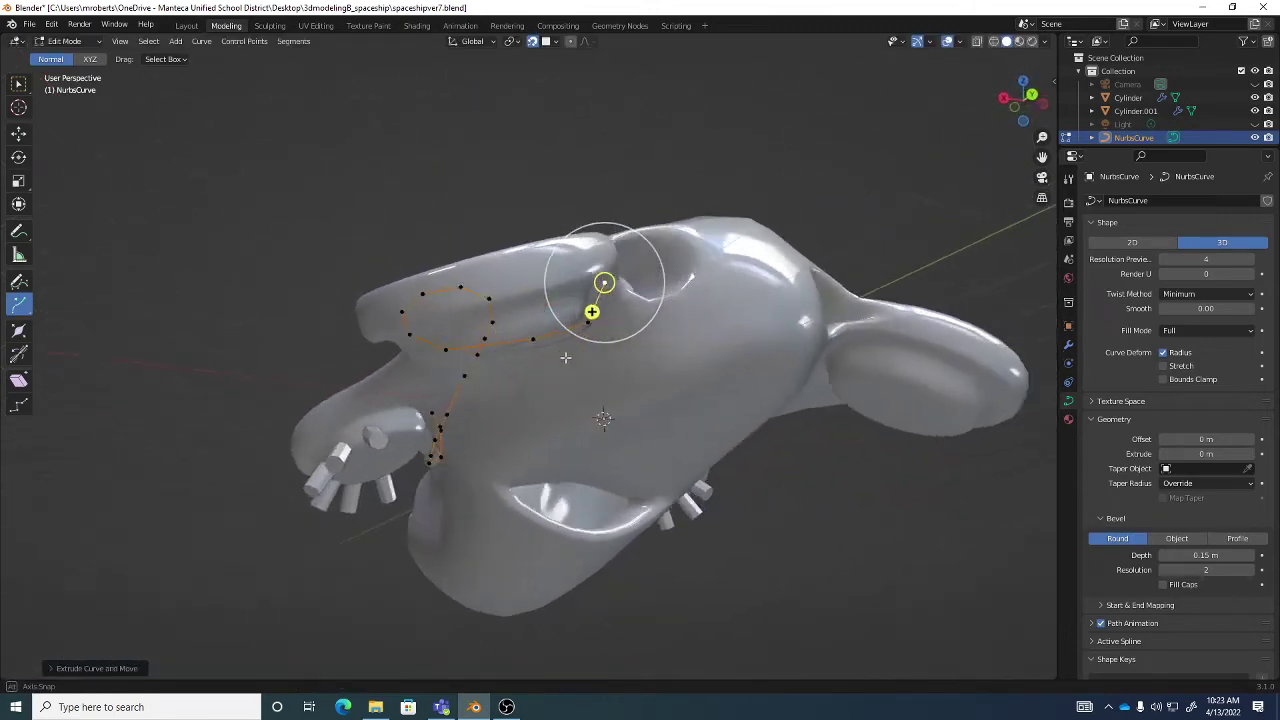
{"action": "middle_click_drag", "start_coordinate": [565, 357], "coordinate": [704, 411]}
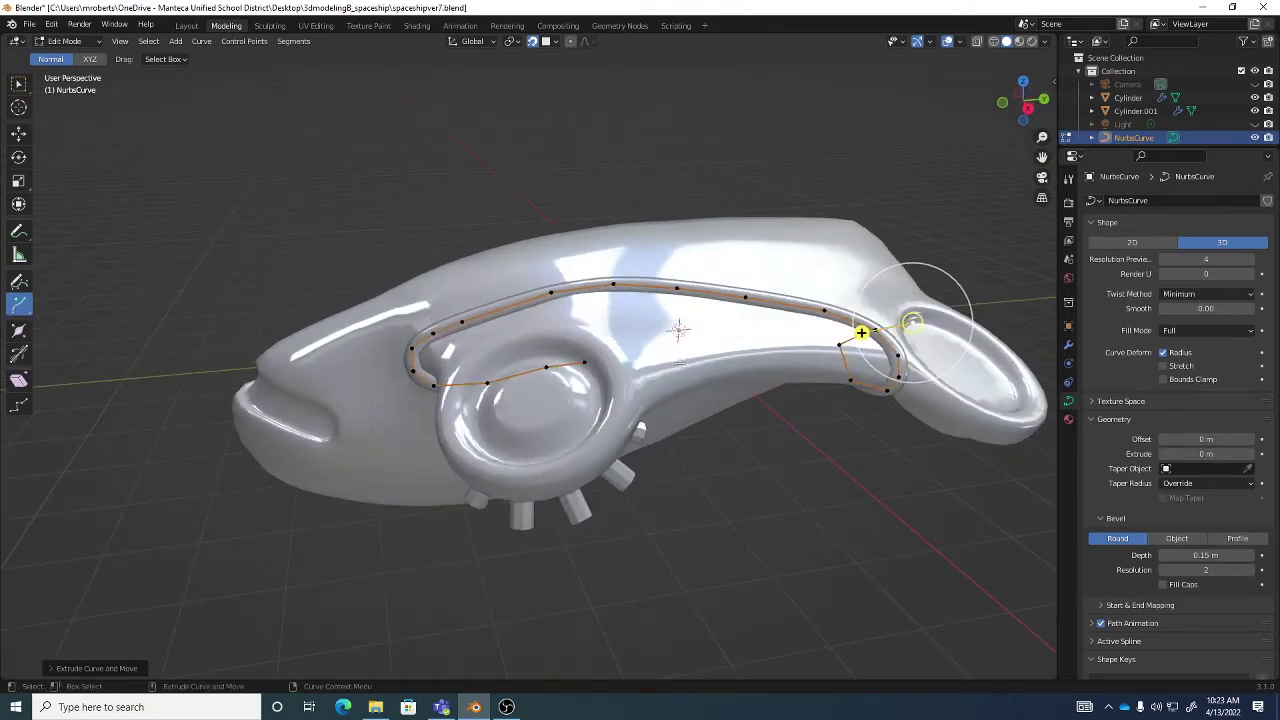
Switch back to Move and shift two pipe points to even out the arc.
{"action": "key", "text": "shift+space"}
{"action": "key", "text": "g"}
{"action": "middle_click_drag", "start_coordinate": [700, 360], "coordinate": [620, 350]}
{"action": "mouse_move", "coordinate": [600, 335]}
{"action": "left_mouse_down"}
{"action": "mouse_move", "coordinate": [617, 354]}
{"action": "mouse_move", "coordinate": [528, 300]}
{"action": "left_mouse_up"}
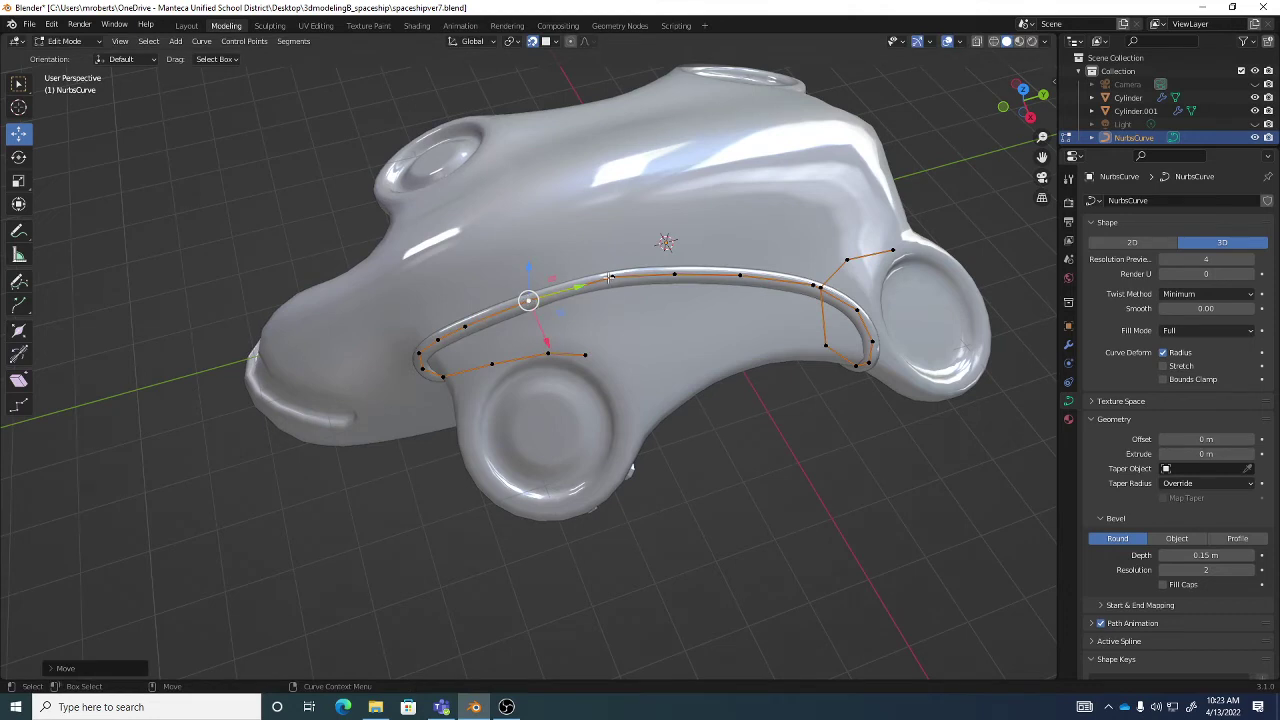
{"action": "left_click_drag", "start_coordinate": [610, 278], "coordinate": [596, 281]}
{"action": "middle_click_drag", "start_coordinate": [752, 284], "coordinate": [744, 326]}
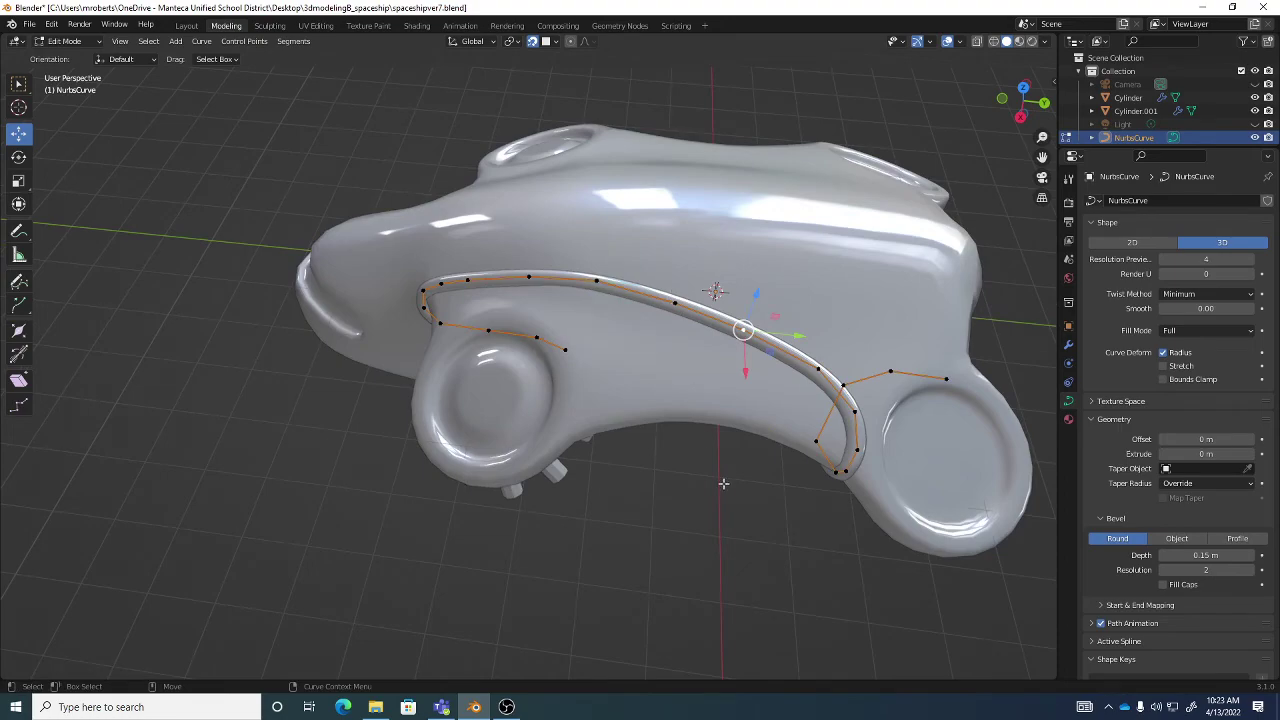
{"action": "middle_click_drag", "start_coordinate": [723, 483], "coordinate": [749, 395]}
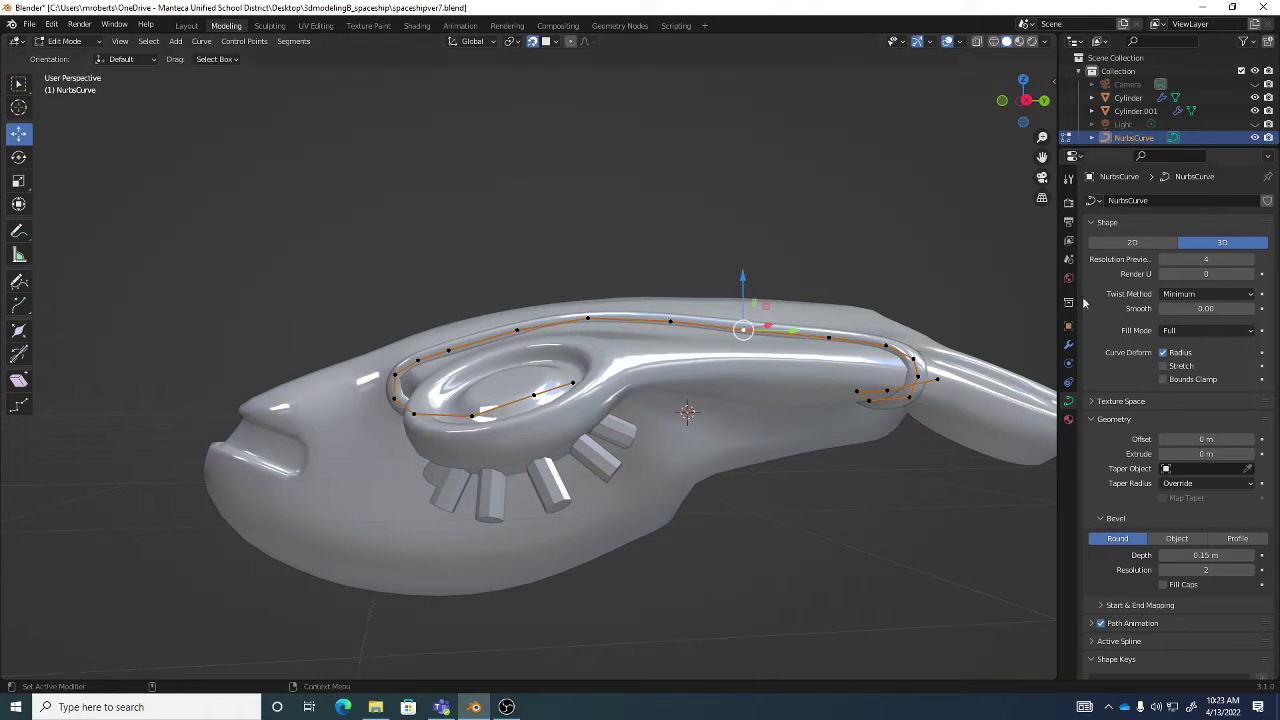
Lower Resolution Preview U down to 1 to compare, then restore it to 3.
{"action": "left_click", "coordinate": [1165, 258]}
{"action": "middle_click_drag", "start_coordinate": [696, 326], "coordinate": [621, 342]}
{"action": "scroll", "coordinate": [621, 342], "scroll_direction": "up", "scroll_amount": 5}
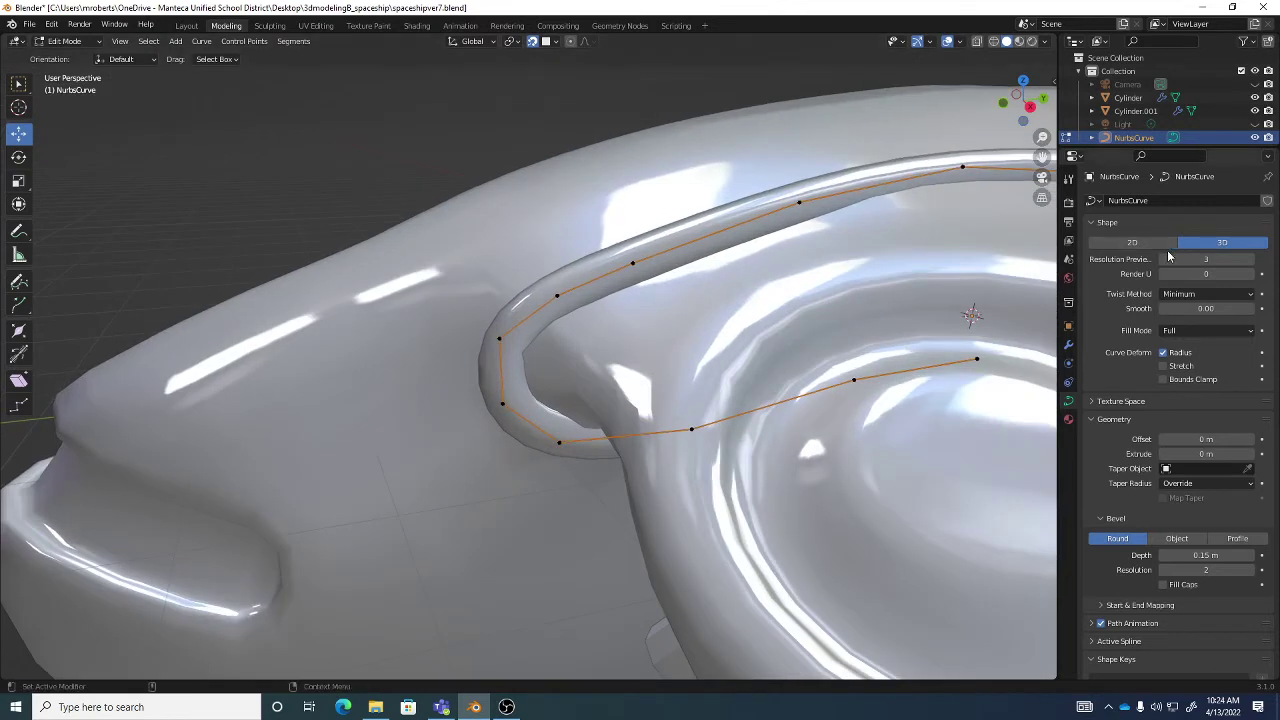
{"action": "left_click", "coordinate": [1163, 260]}
{"action": "left_click", "coordinate": [1163, 260]}
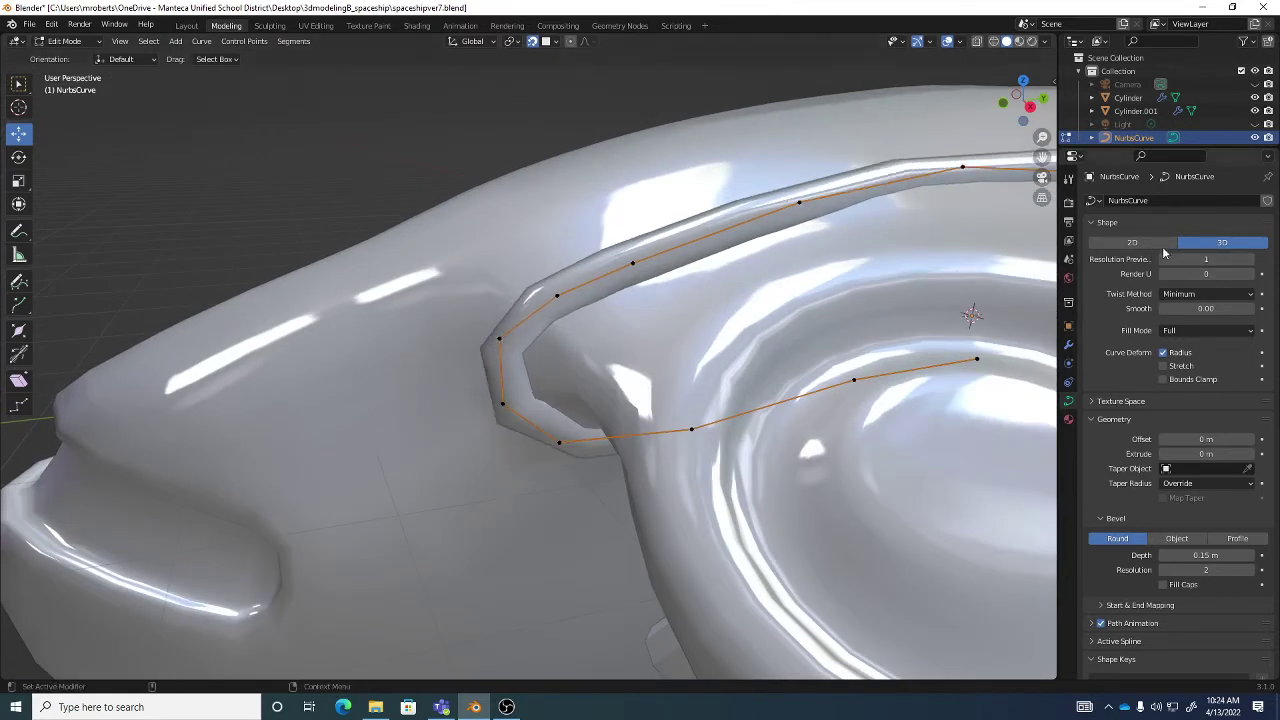
{"action": "left_click", "coordinate": [1251, 260]}
{"action": "left_click", "coordinate": [1251, 260]}
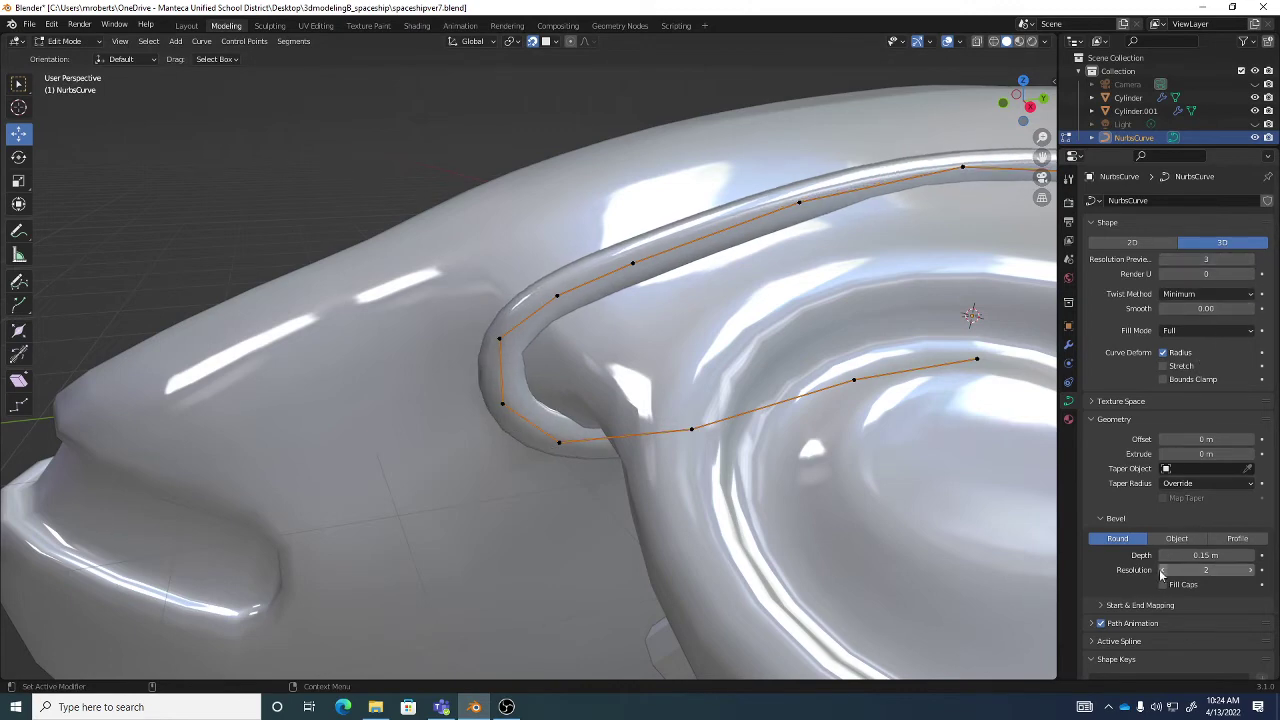
{"action": "middle_click_drag", "start_coordinate": [1040, 560], "coordinate": [908, 438]}
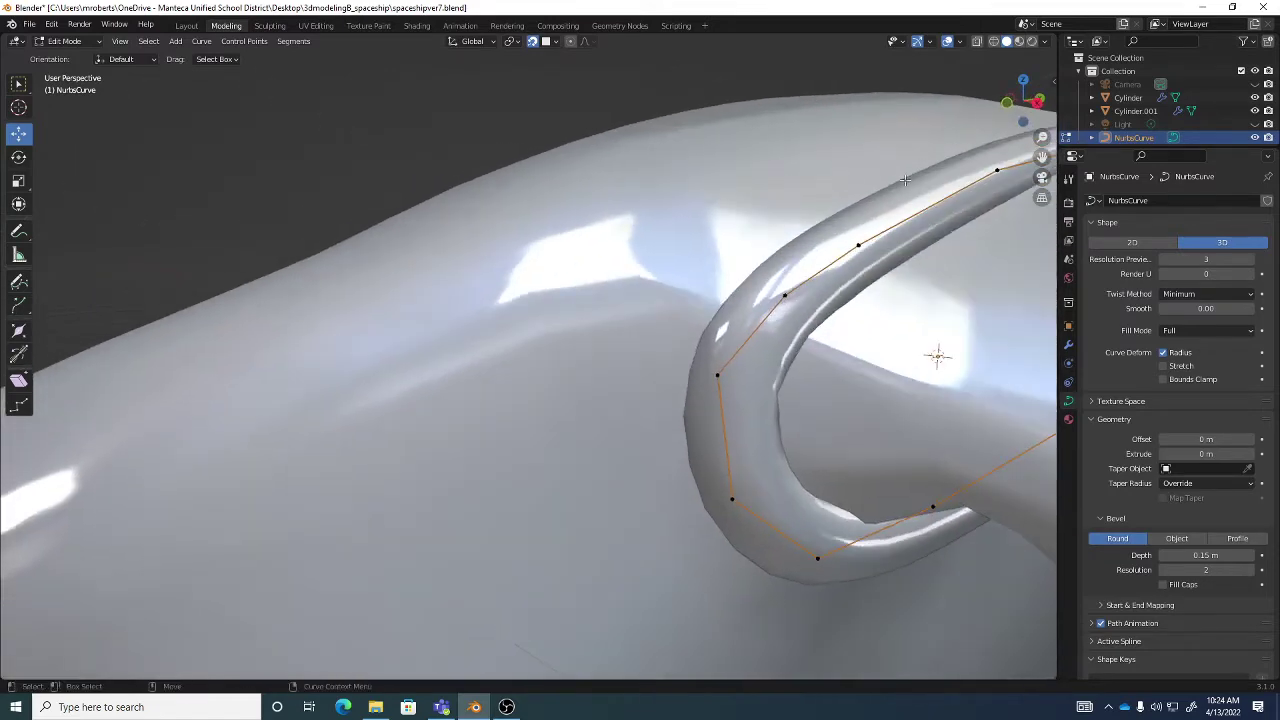
Set Bevel Depth to 0.07 m and, after trying 0.15–0.23 m extrusion, set Extrude to 0.
{"action": "scroll", "coordinate": [918, 221], "scroll_direction": "down", "scroll_amount": 6}
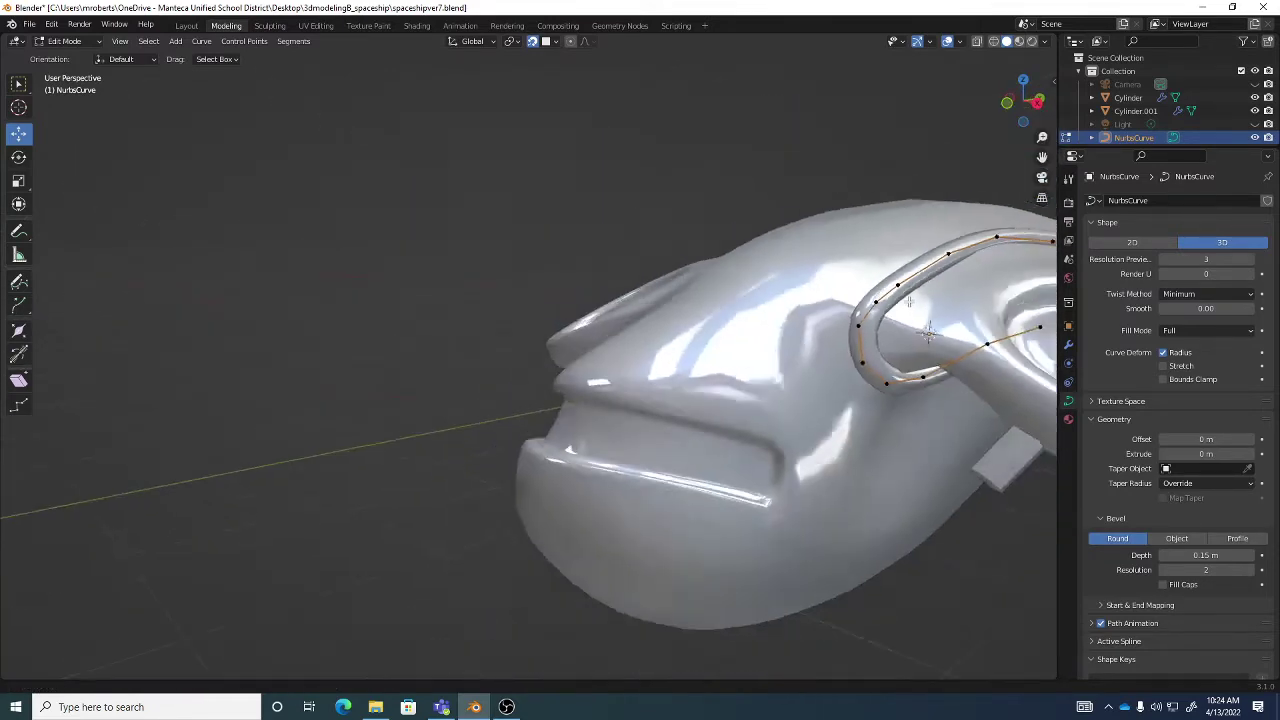
{"action": "middle_click_drag", "start_coordinate": [915, 240], "coordinate": [863, 313]}
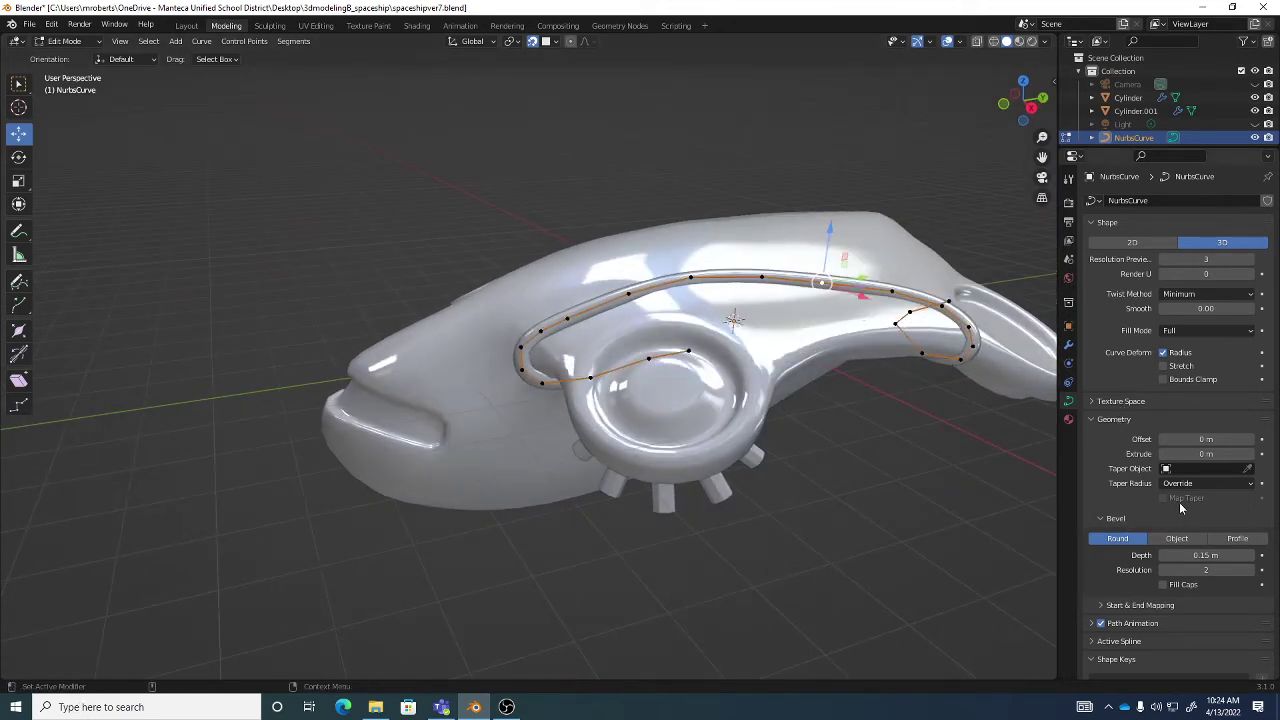
{"action": "left_click_drag", "start_coordinate": [1205, 454], "coordinate": [1255, 454]}
{"action": "middle_click_drag", "start_coordinate": [857, 399], "coordinate": [891, 374]}
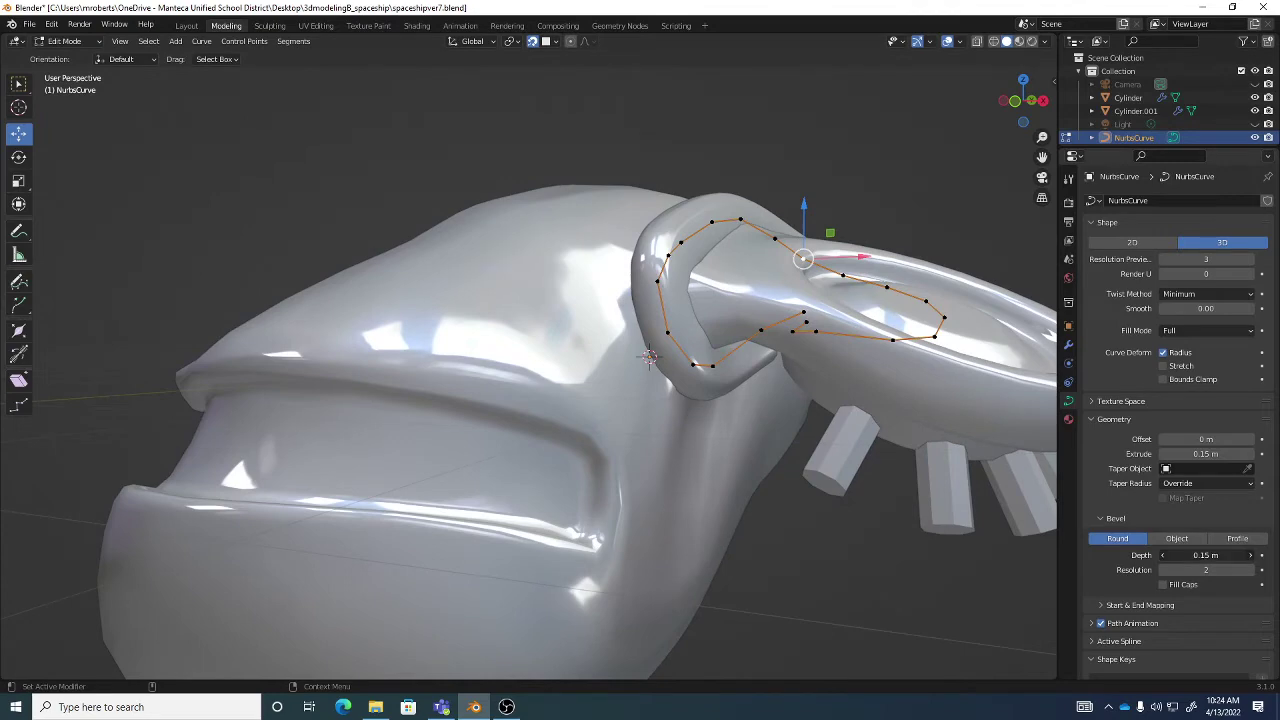
{"action": "left_click_drag", "start_coordinate": [1205, 555], "coordinate": [1180, 555]}
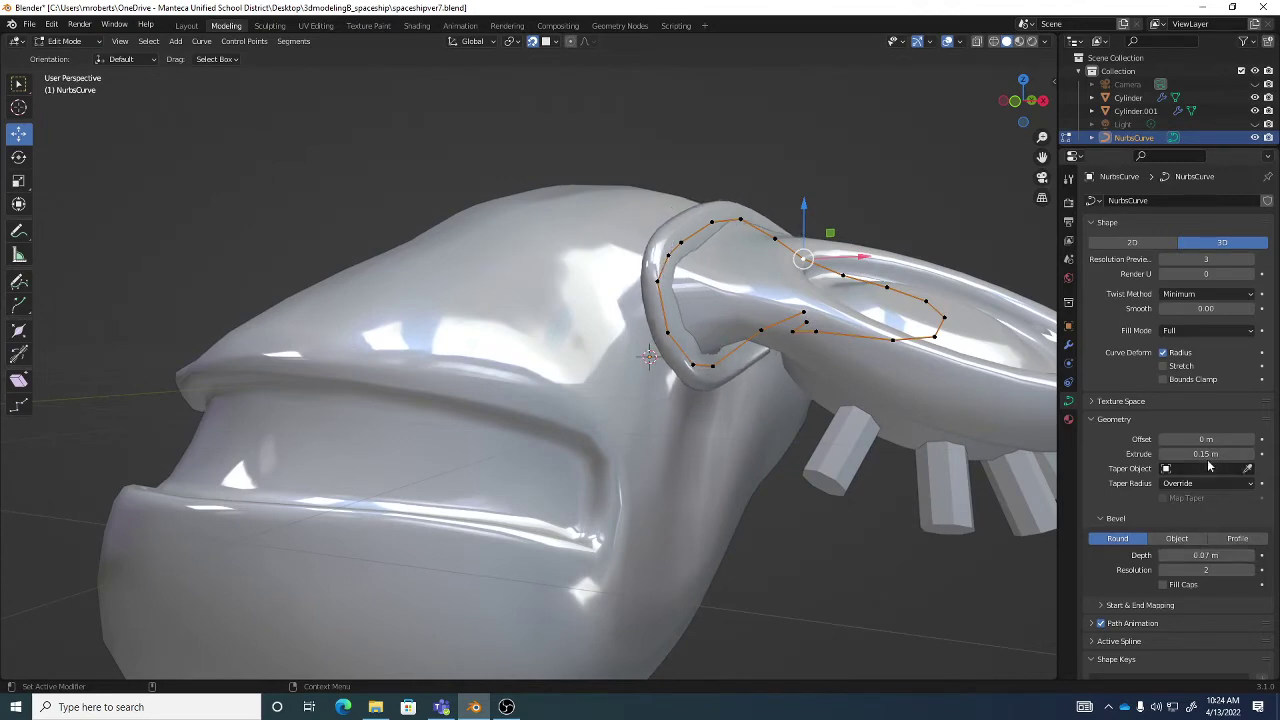
{"action": "left_click_drag", "start_coordinate": [1205, 454], "coordinate": [1230, 454]}
{"action": "middle_click_drag", "start_coordinate": [760, 400], "coordinate": [553, 395]}
{"action": "middle_click_drag", "start_coordinate": [790, 316], "coordinate": [1100, 377]}
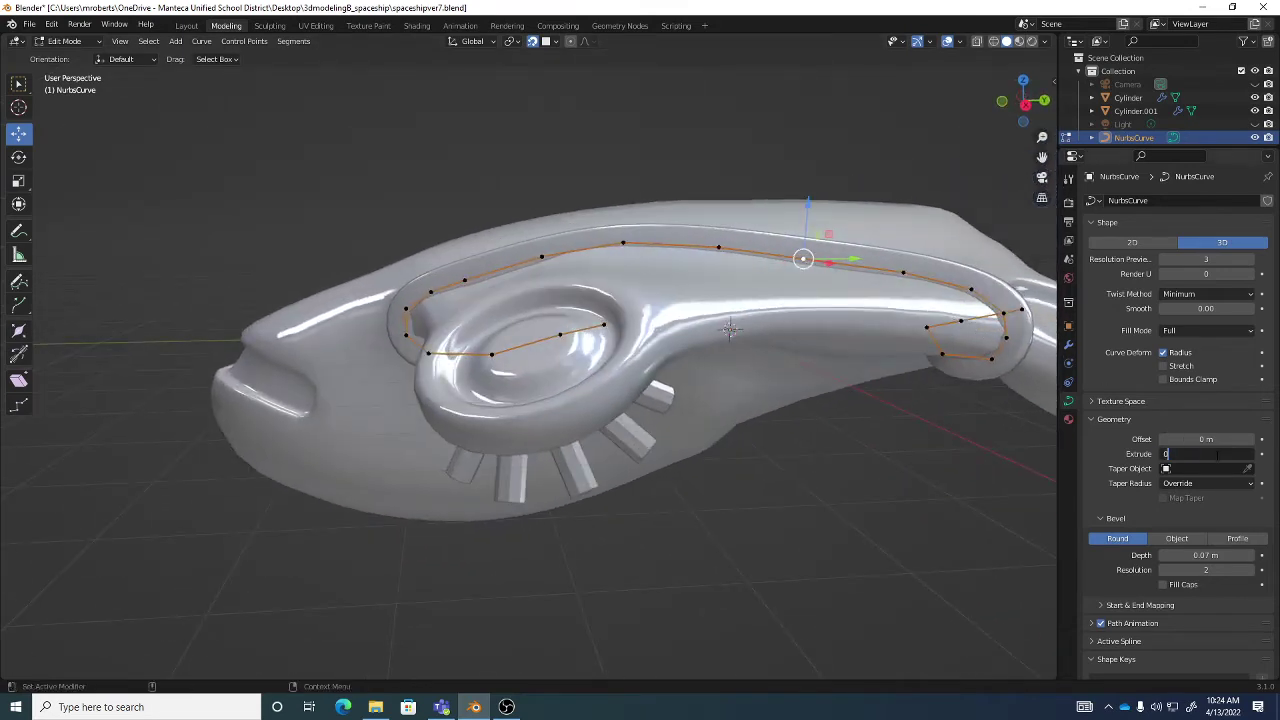
{"action": "key", "text": "Return"}
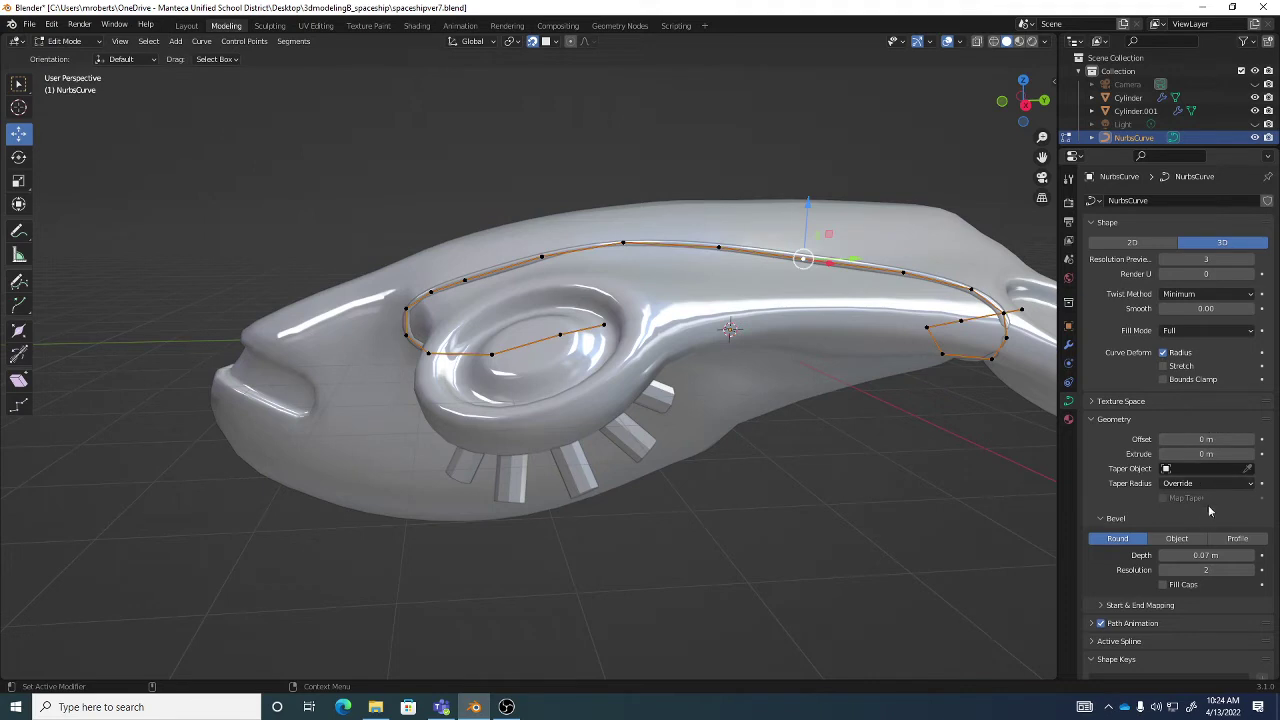
Raise Bevel Depth to 0.17 m, try Offset values 0.25–0.39 m, then reset Offset to 0.
{"action": "left_click_drag", "start_coordinate": [1192, 555], "coordinate": [1237, 555]}
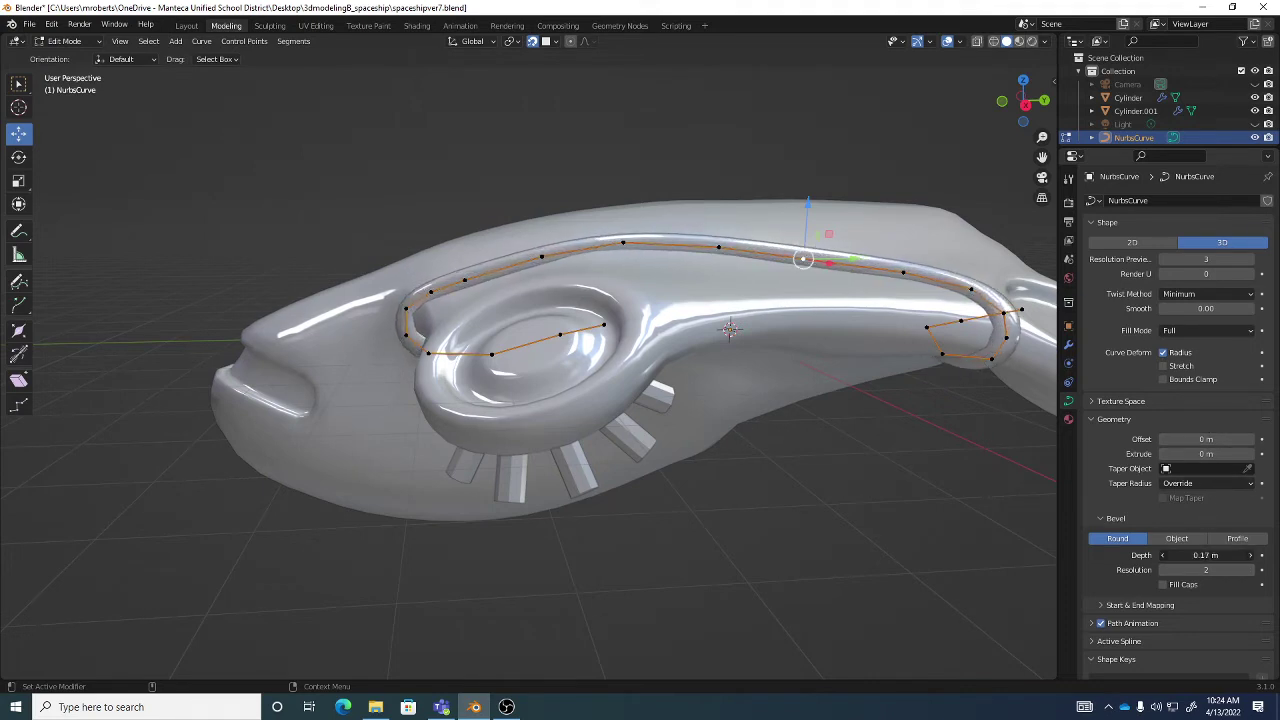
{"action": "middle_click_drag", "start_coordinate": [770, 345], "coordinate": [805, 345]}
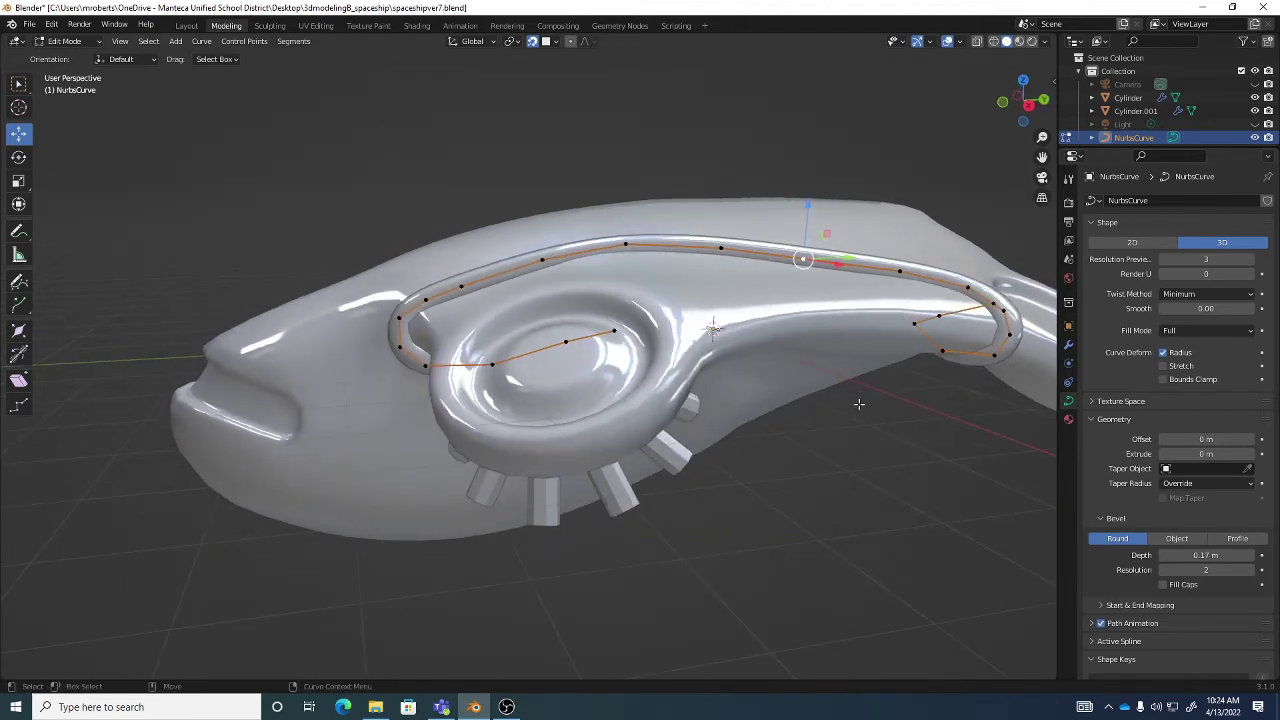
{"action": "left_click_drag", "start_coordinate": [1205, 439], "coordinate": [1228, 439]}
{"action": "middle_click_drag", "start_coordinate": [740, 330], "coordinate": [835, 380]}
{"action": "scroll", "coordinate": [800, 360], "scroll_direction": "up", "scroll_amount": 4}
{"action": "scroll", "coordinate": [805, 365], "scroll_direction": "down", "scroll_amount": 4}
{"action": "scroll", "coordinate": [817, 374], "scroll_direction": "up", "scroll_amount": 2}
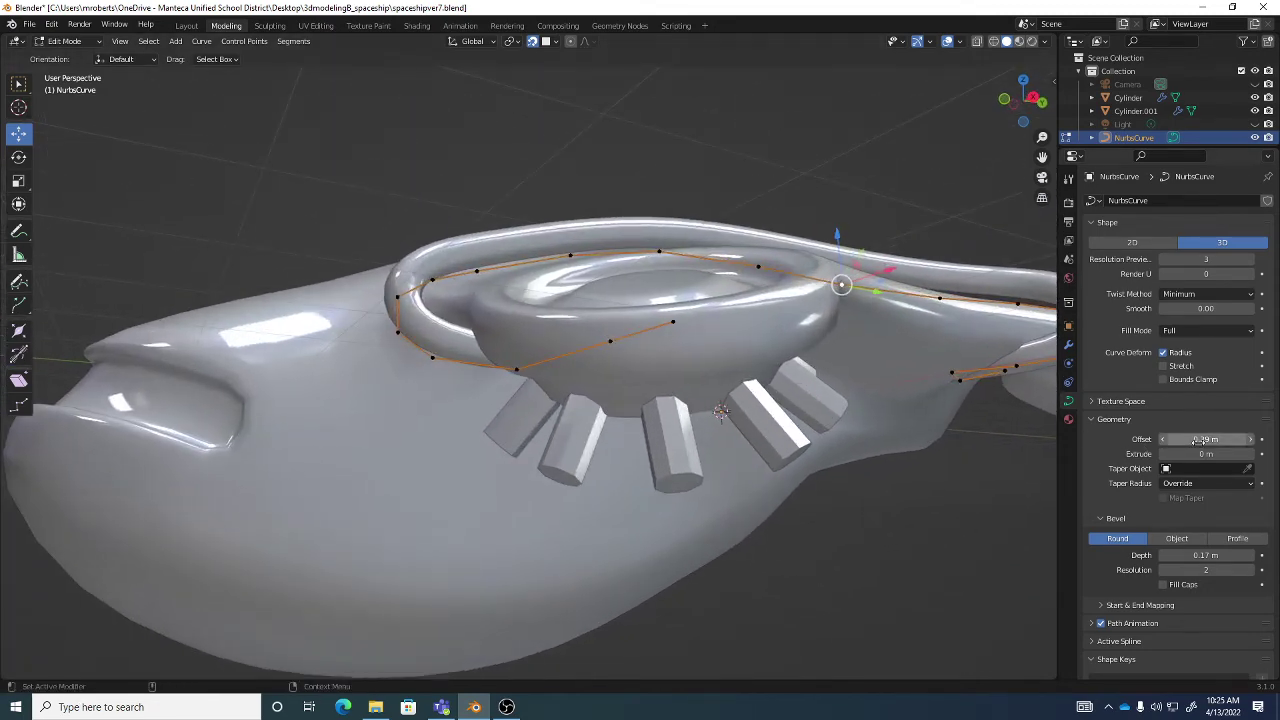
{"action": "left_click_drag", "start_coordinate": [1228, 439], "coordinate": [1221, 439]}
{"action": "middle_click_drag", "start_coordinate": [900, 420], "coordinate": [963, 425]}
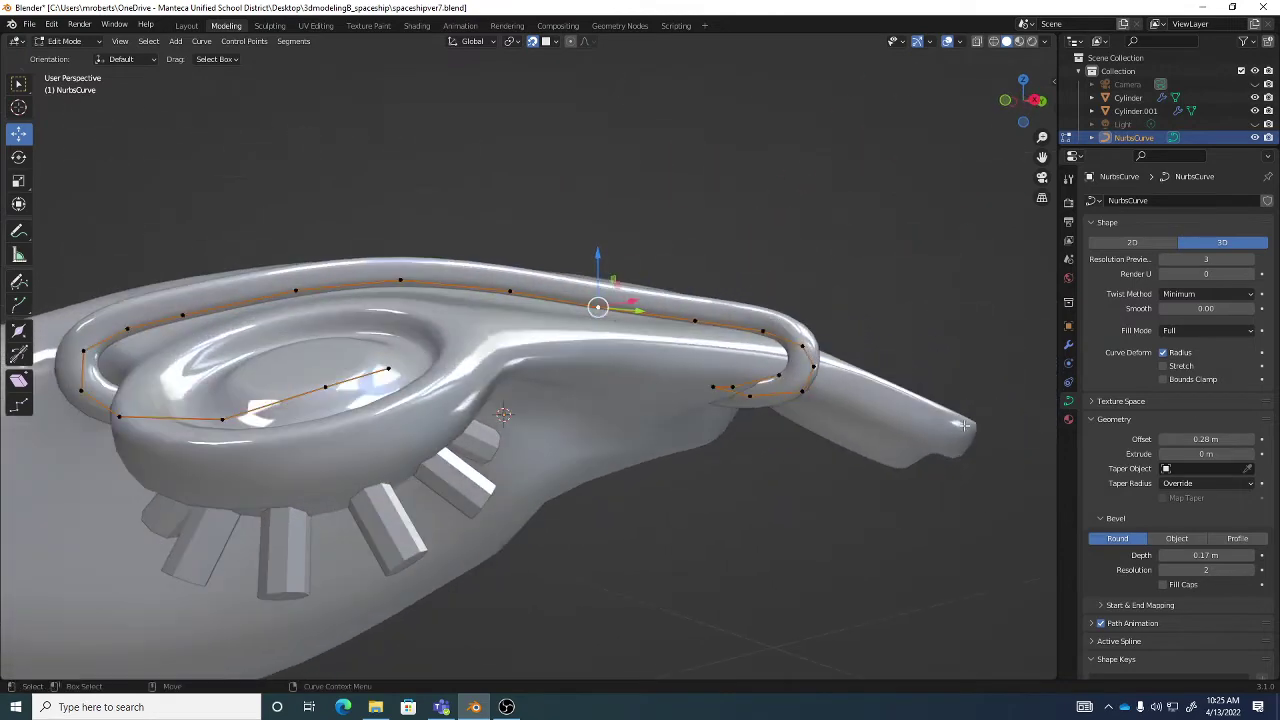
{"action": "left_click", "coordinate": [1182, 439]}
{"action": "type", "text": "0"}
{"action": "key", "text": "Return"}
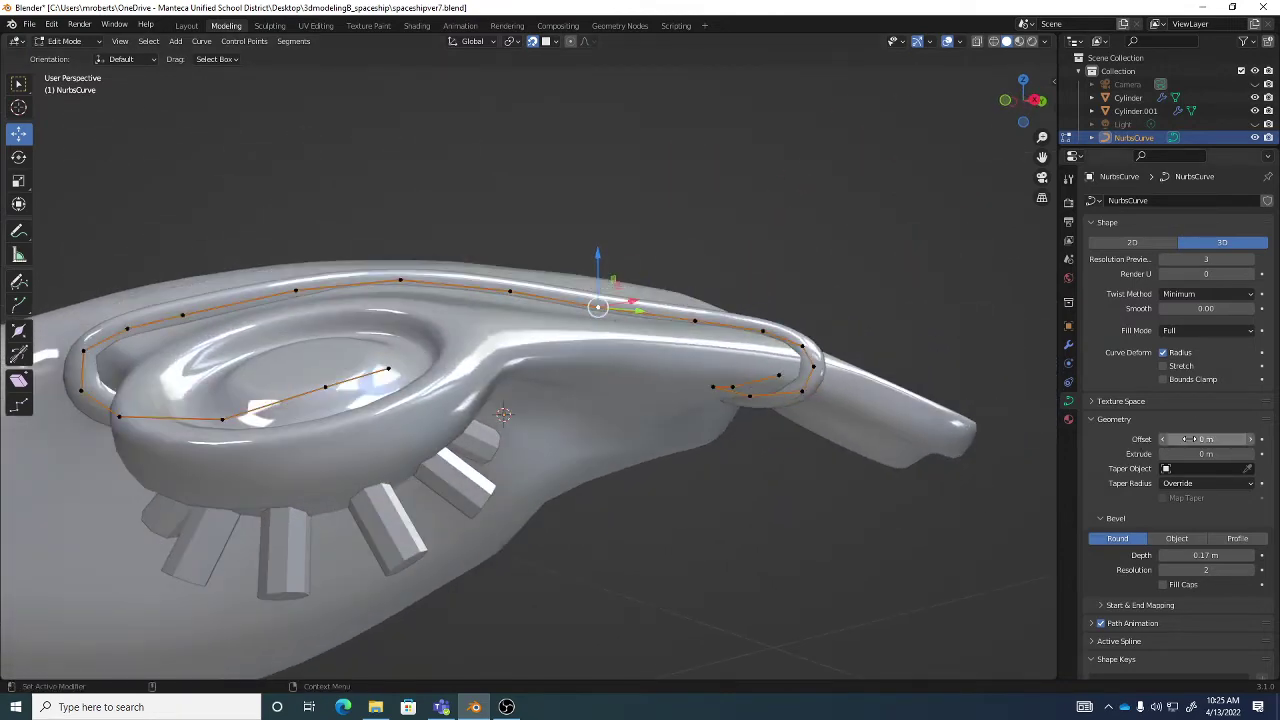
Test a larger geometry offset once more, then set Offset back to 0 m.
{"action": "middle_click_drag", "start_coordinate": [700, 420], "coordinate": [740, 384]}
{"action": "left_click_drag", "start_coordinate": [1190, 439], "coordinate": [1152, 441]}
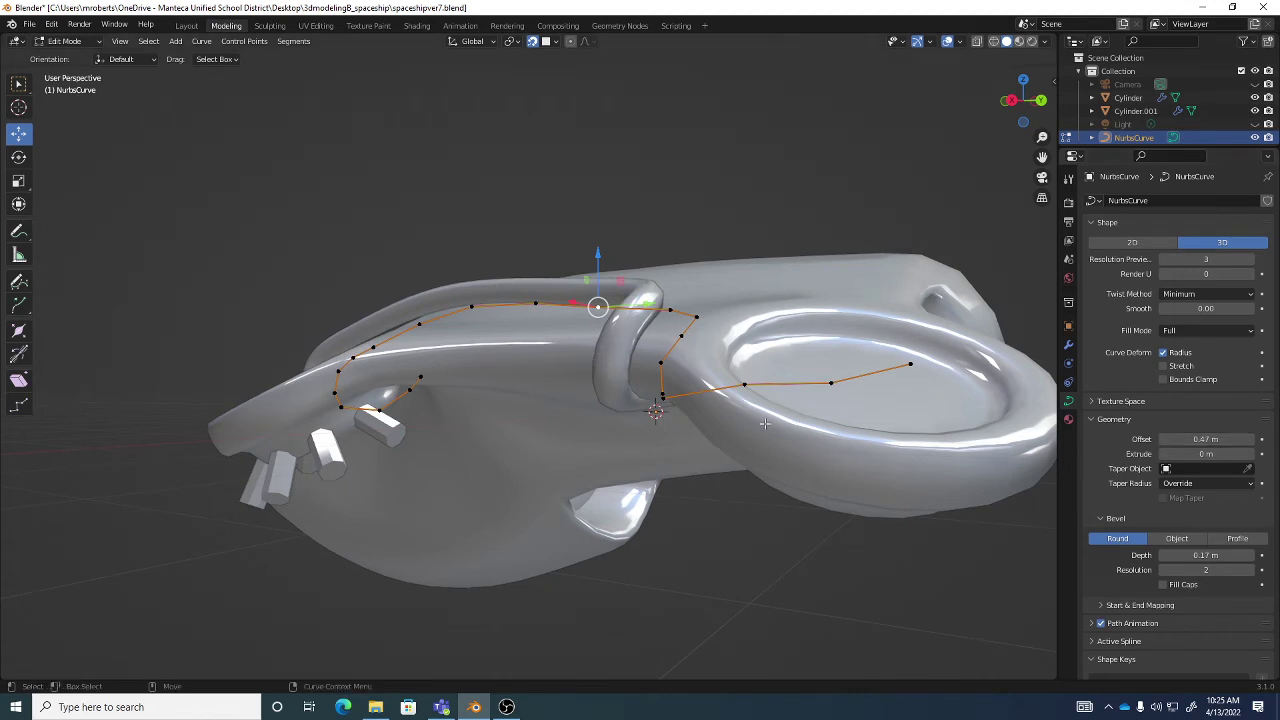
{"action": "middle_click_drag", "start_coordinate": [764, 423], "coordinate": [1000, 430]}
{"action": "left_click", "coordinate": [1190, 439]}
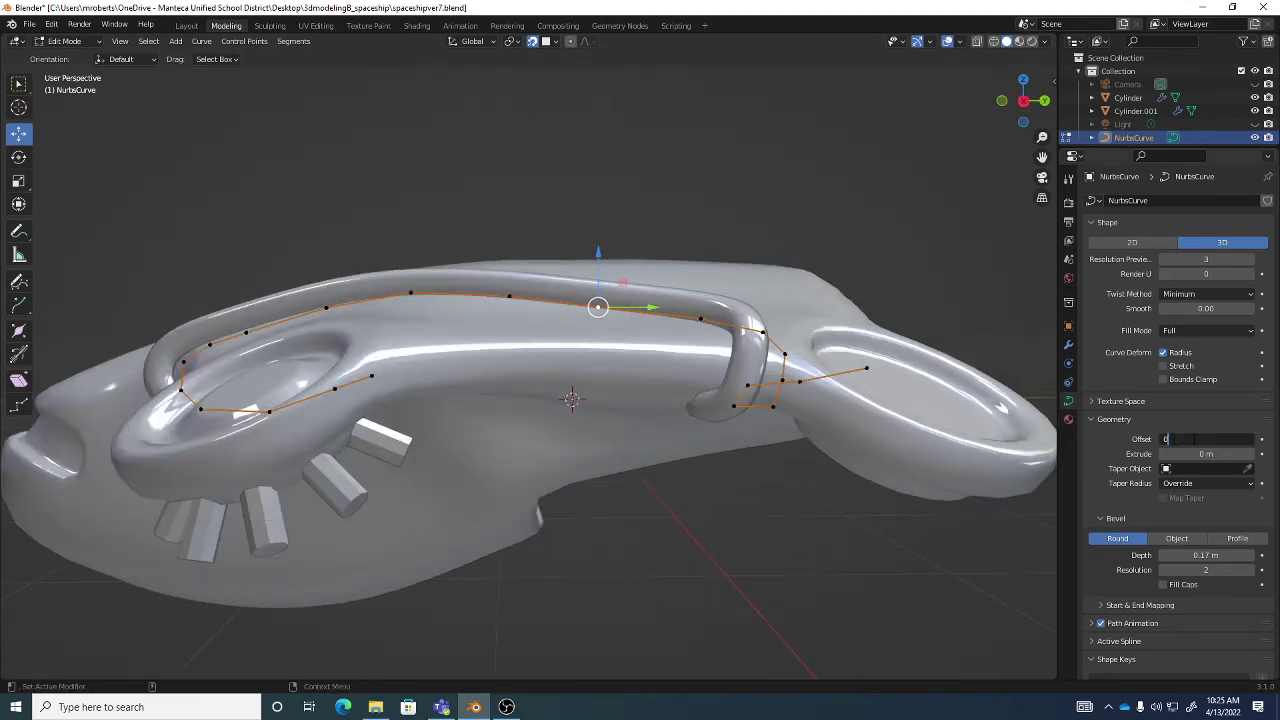
{"action": "type", "text": "0"}
{"action": "key", "text": "Return"}
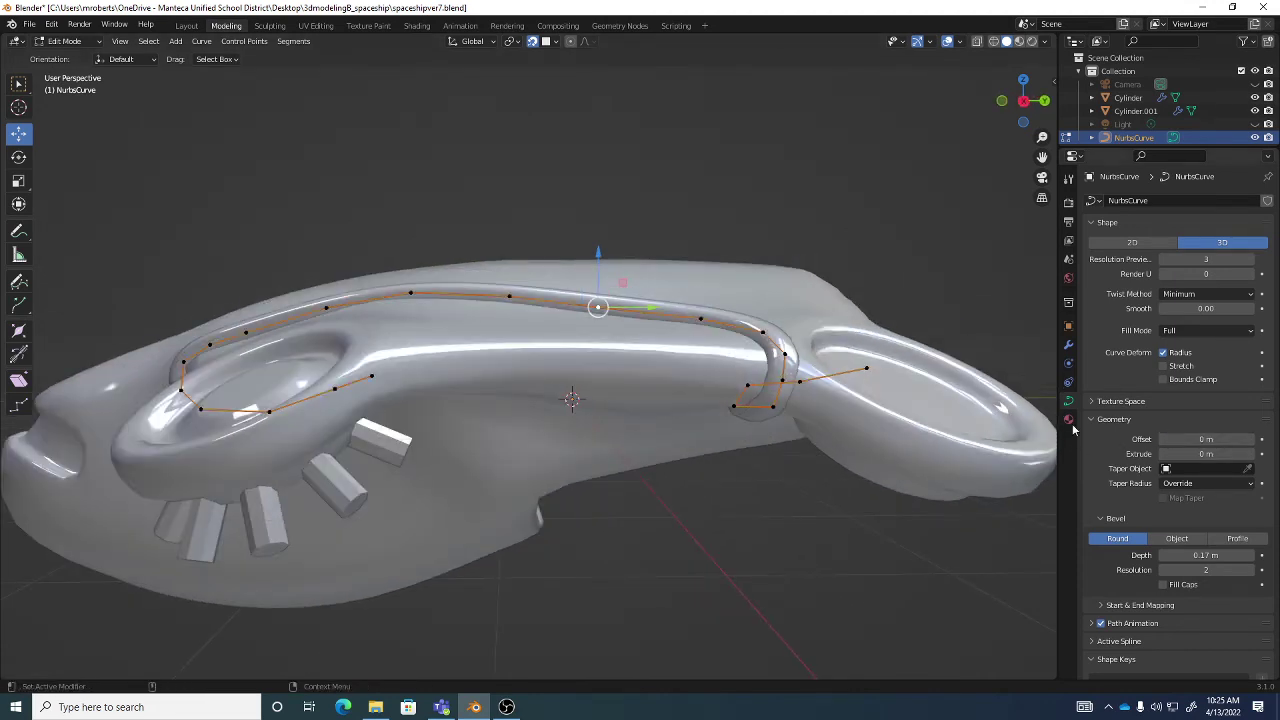
{"action": "middle_click_drag", "start_coordinate": [700, 415], "coordinate": [892, 428]}
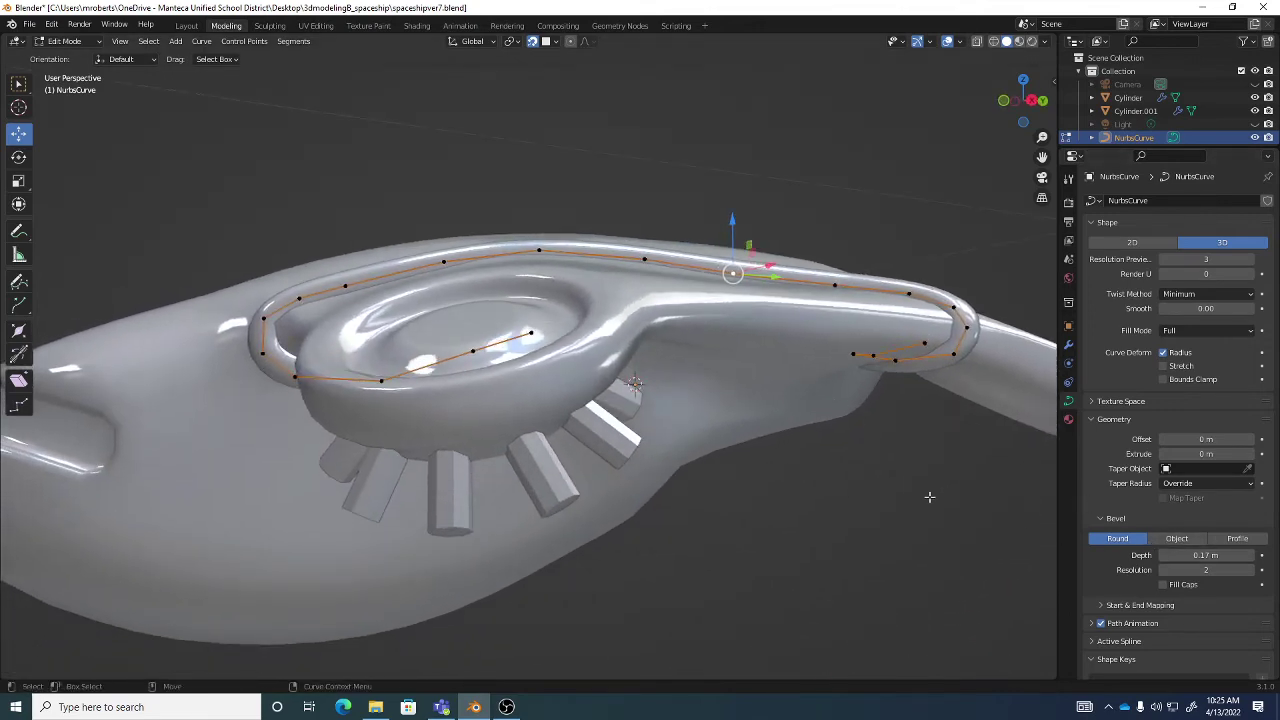
{"action": "mouse_move", "coordinate": [760, 430]}
{"action": "middle_mouse_down"}
{"action": "mouse_move", "coordinate": [757, 449]}
{"action": "mouse_move", "coordinate": [700, 450]}
{"action": "mouse_move", "coordinate": [782, 438]}
{"action": "middle_mouse_up"}
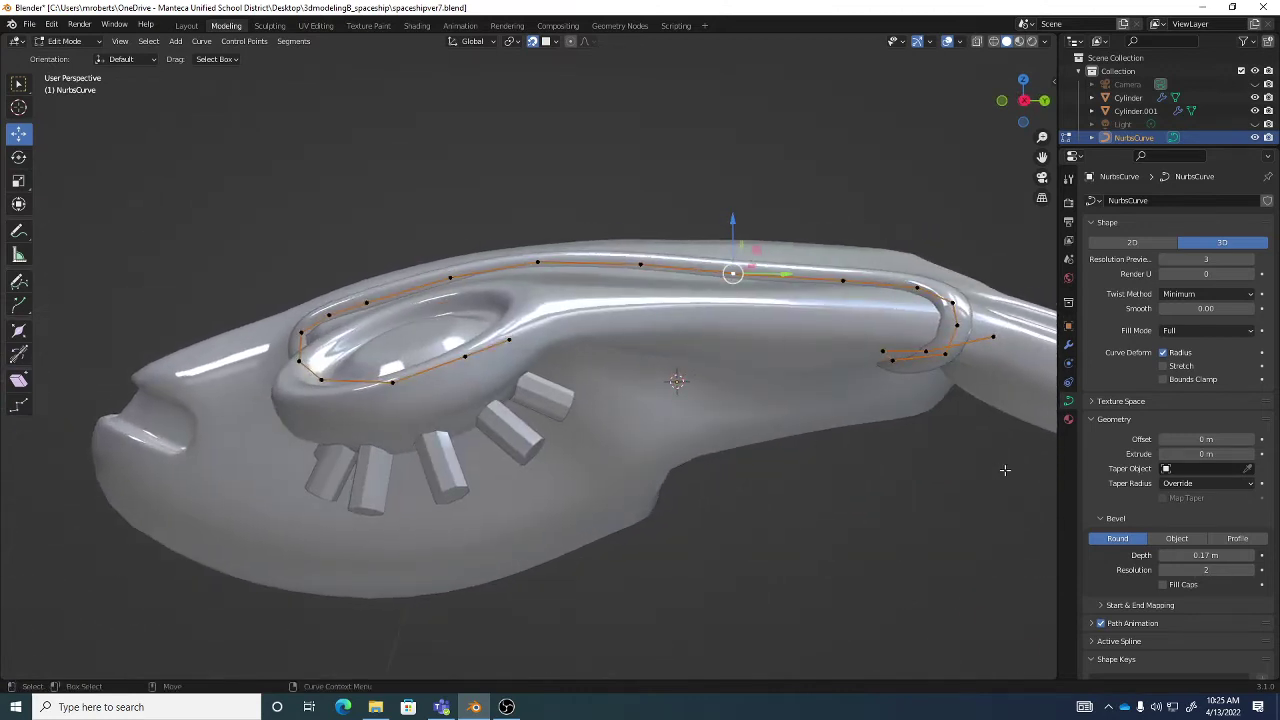
Switch the bevel to a Custom profile and add and drag points into a wavy, multi-hump shape.
{"action": "left_click", "coordinate": [1237, 539]}
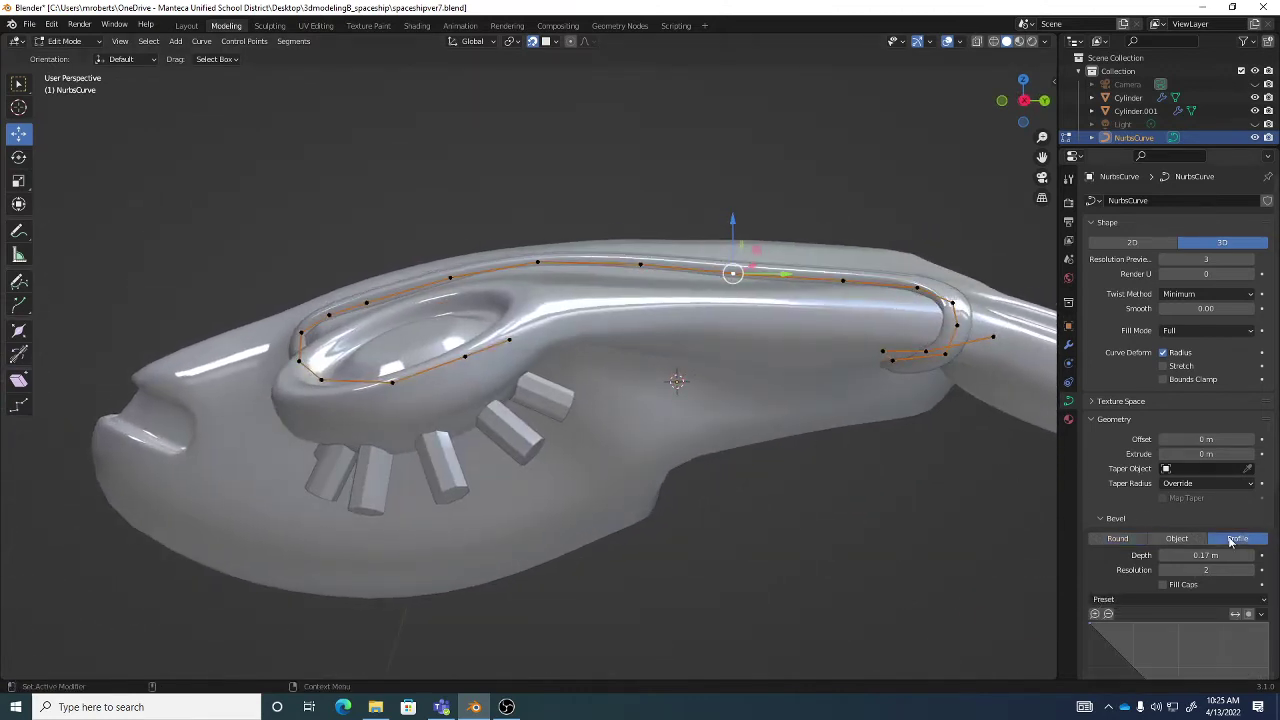
{"action": "scroll", "coordinate": [1206, 579], "scroll_direction": "down", "scroll_amount": 4}
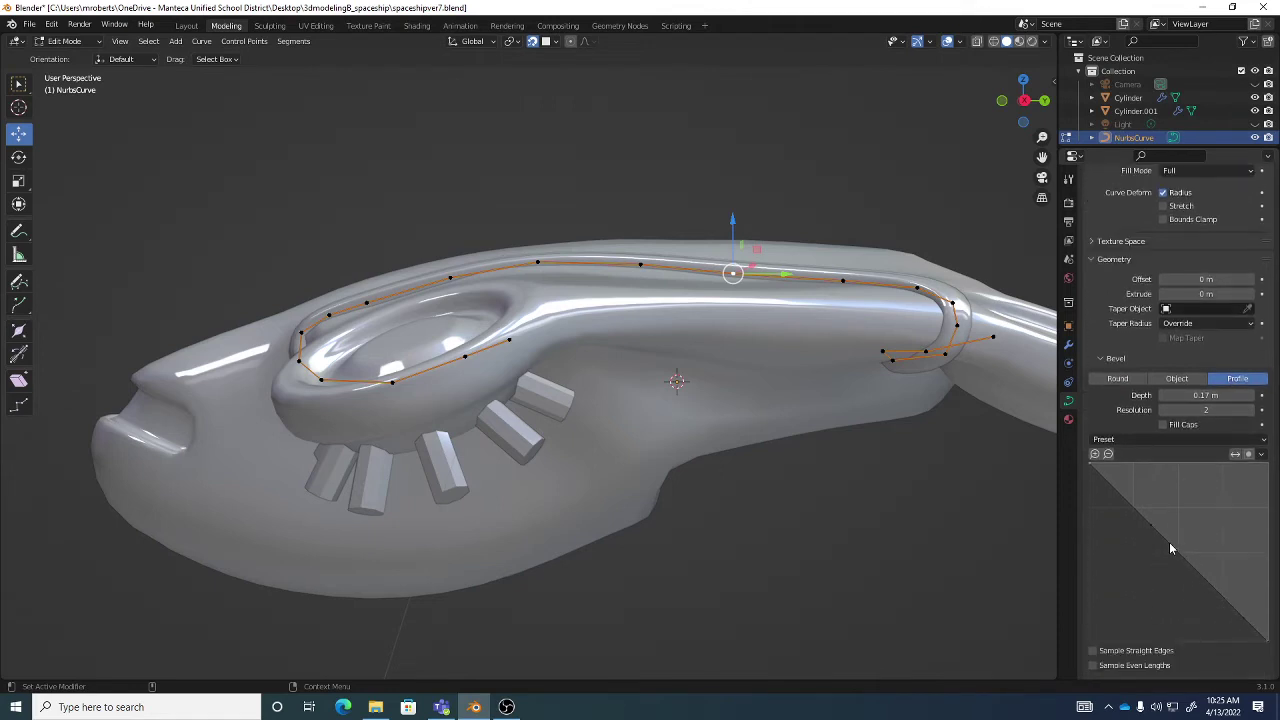
{"action": "left_click_drag", "start_coordinate": [1151, 524], "coordinate": [1149, 477]}
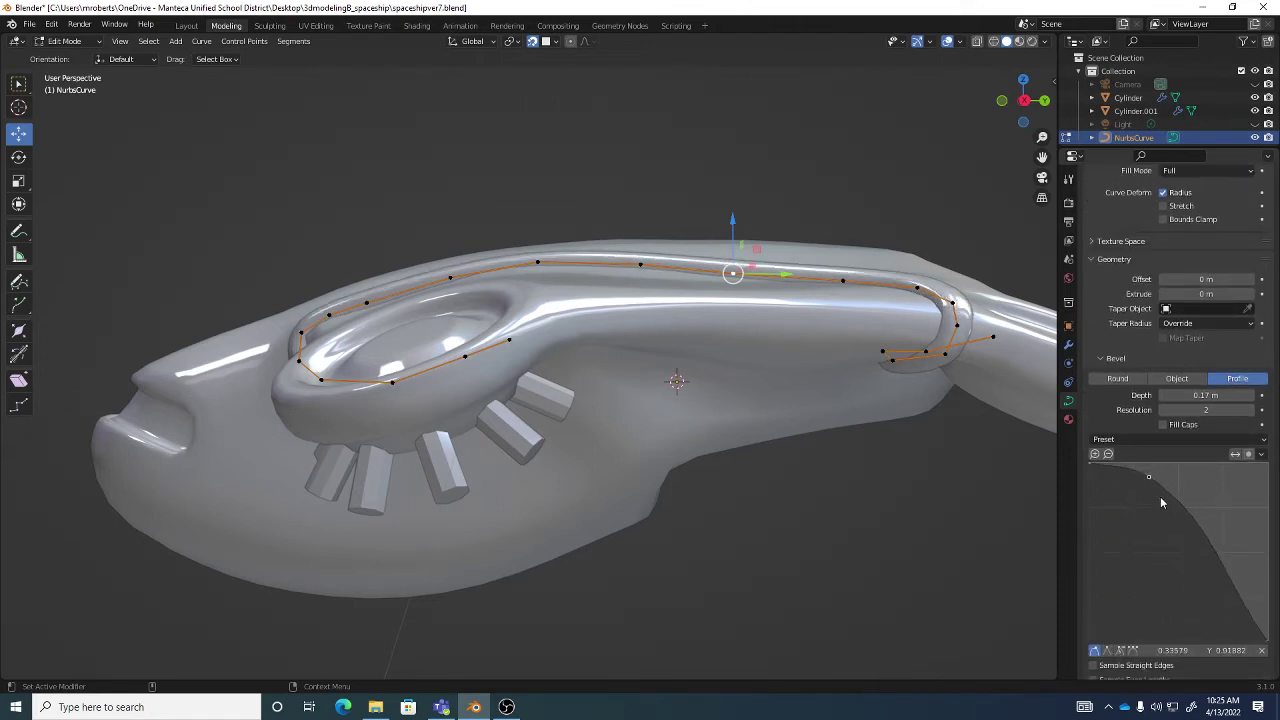
{"action": "left_click_drag", "start_coordinate": [1219, 558], "coordinate": [1108, 519]}
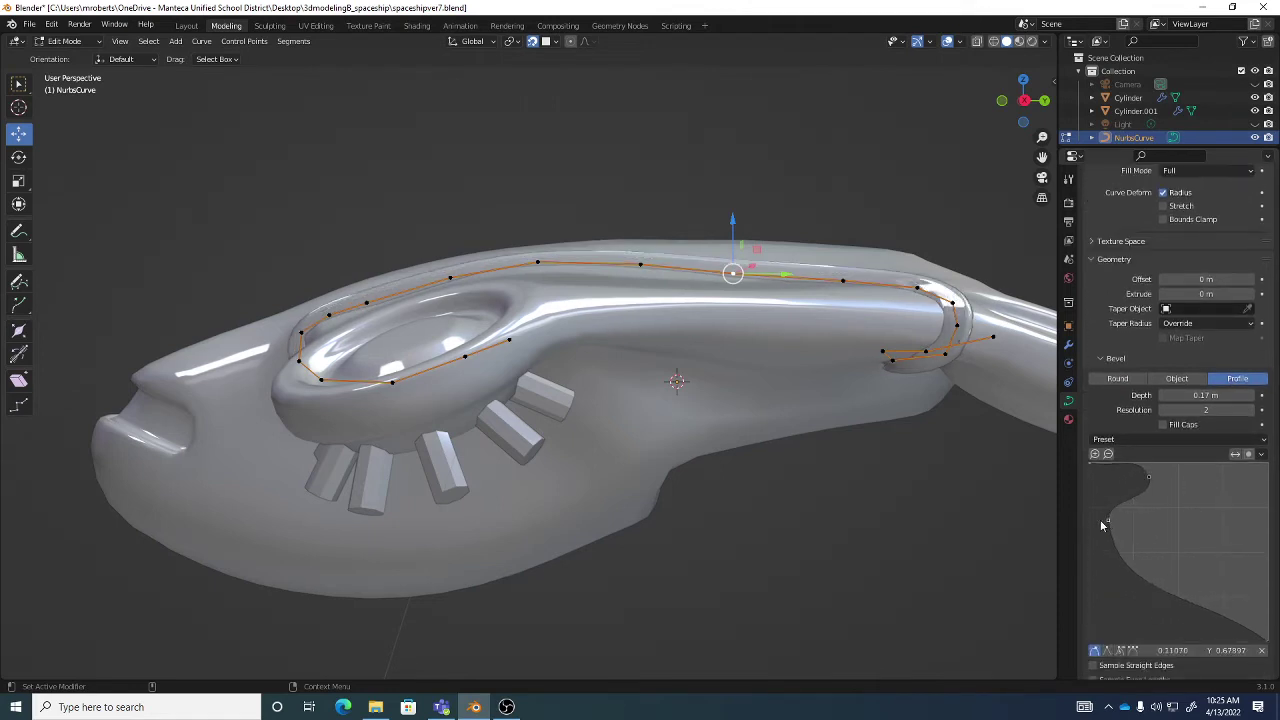
{"action": "middle_click_drag", "start_coordinate": [850, 450], "coordinate": [615, 428]}
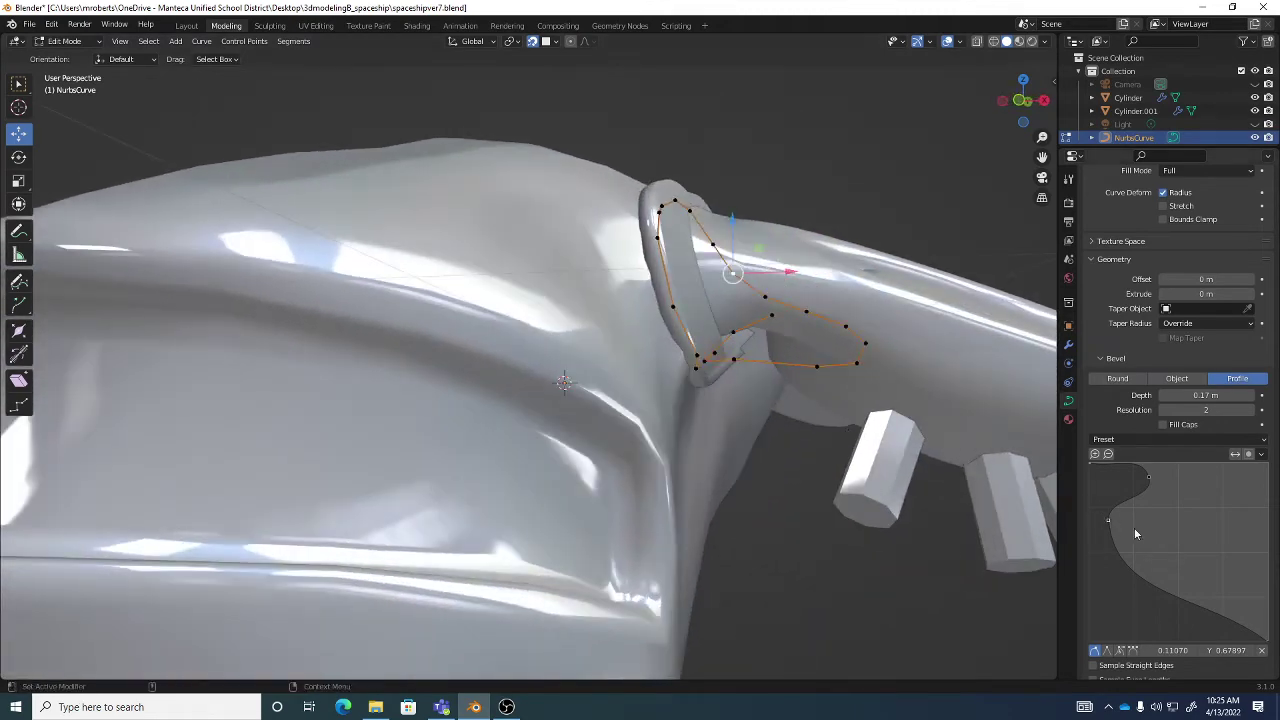
{"action": "left_click_drag", "start_coordinate": [1143, 579], "coordinate": [1203, 512]}
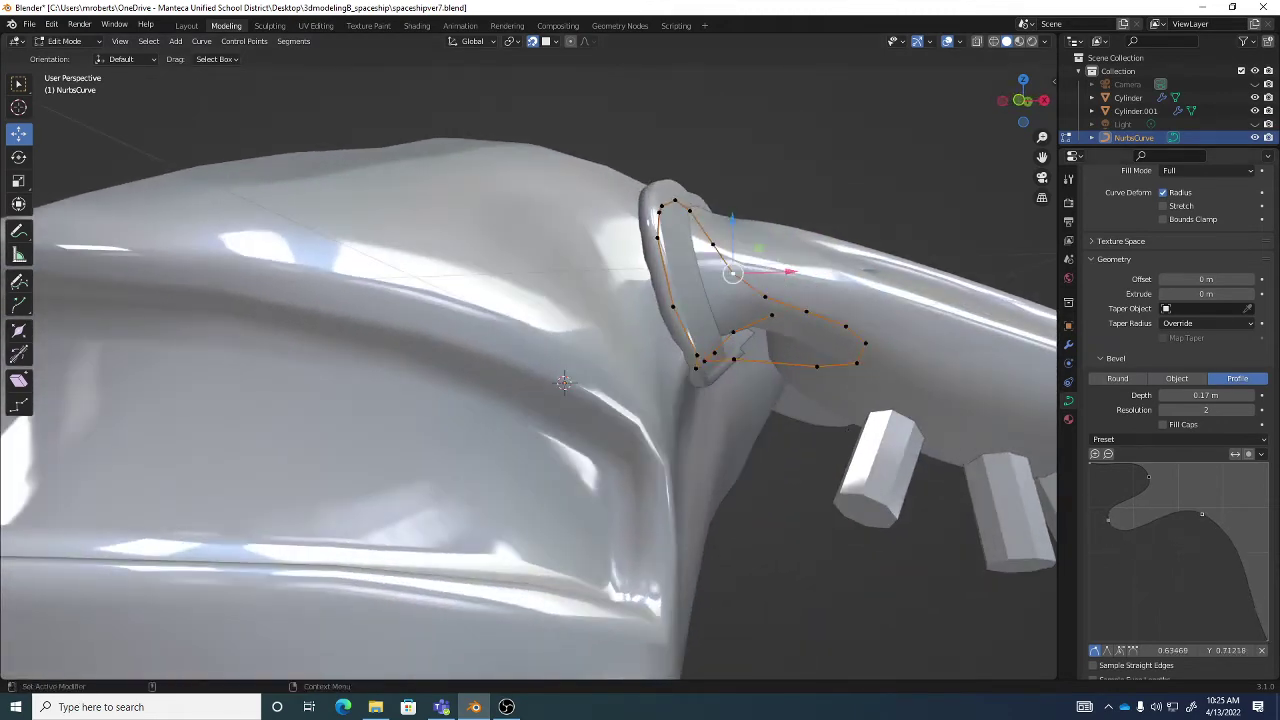
{"action": "mouse_move", "coordinate": [740, 440]}
{"action": "middle_mouse_down"}
{"action": "mouse_move", "coordinate": [799, 430]}
{"action": "mouse_move", "coordinate": [494, 438]}
{"action": "mouse_move", "coordinate": [750, 437]}
{"action": "middle_mouse_up"}
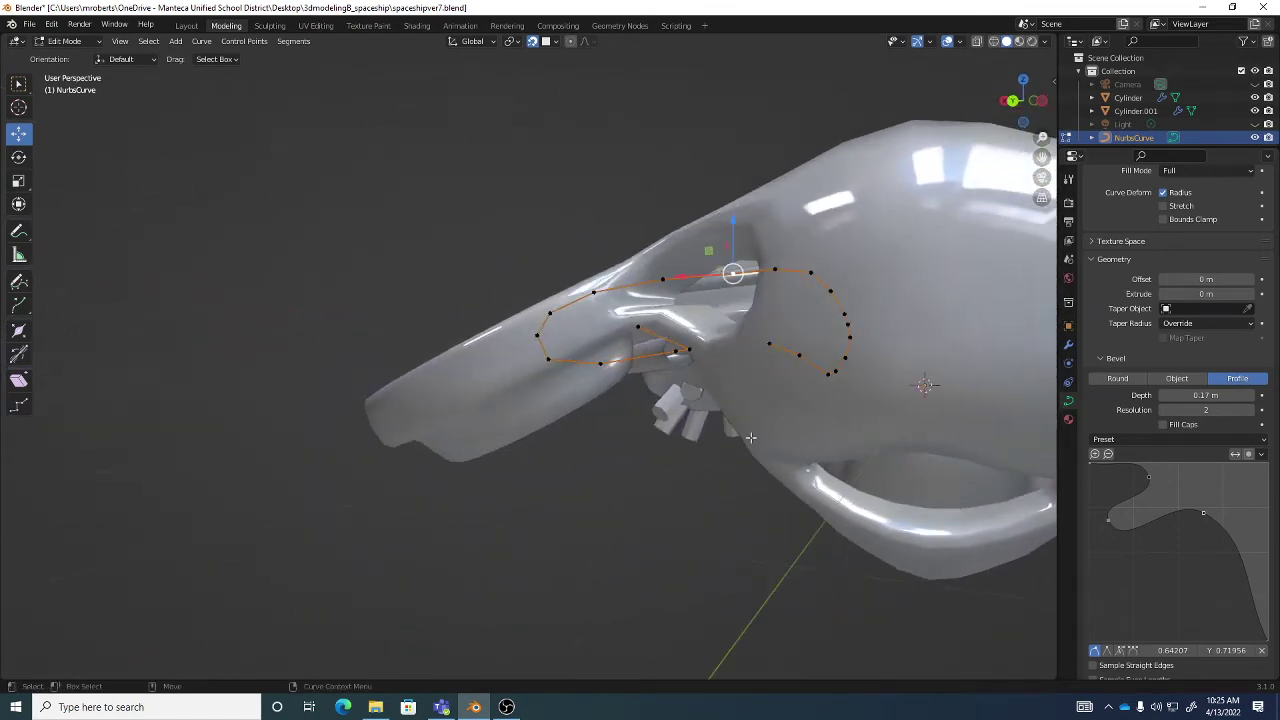
{"action": "left_click_drag", "start_coordinate": [1110, 521], "coordinate": [1121, 555]}
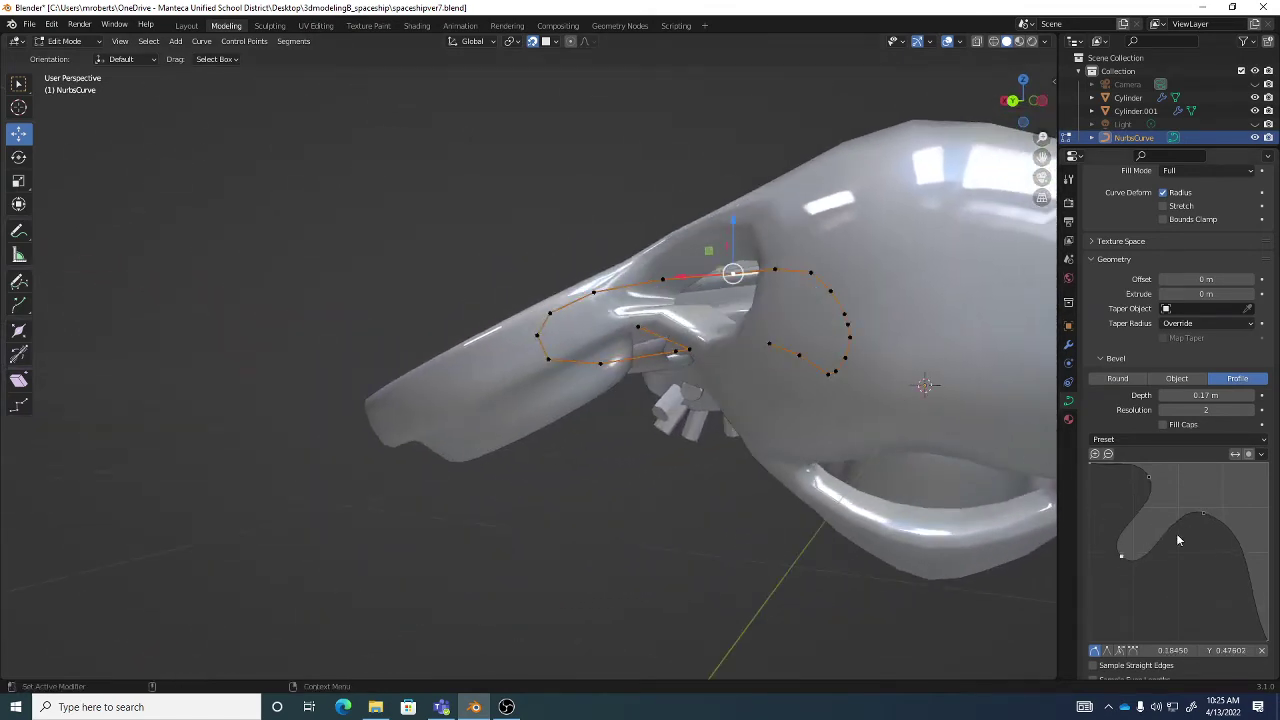
{"action": "left_click_drag", "start_coordinate": [1206, 518], "coordinate": [1170, 601]}
{"action": "middle_click_drag", "start_coordinate": [760, 405], "coordinate": [203, 474]}
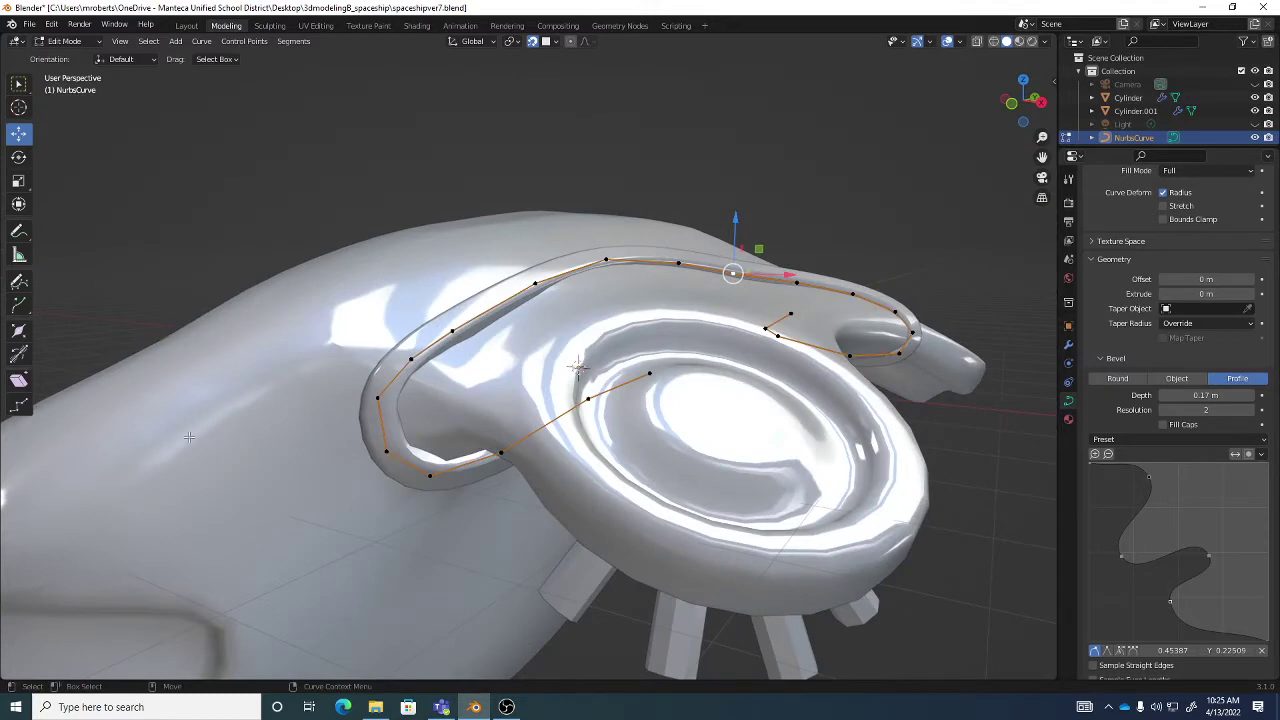
Give the pipe a Round bevel and select the middle curve points along the hull top.
{"action": "left_click", "coordinate": [1120, 379]}
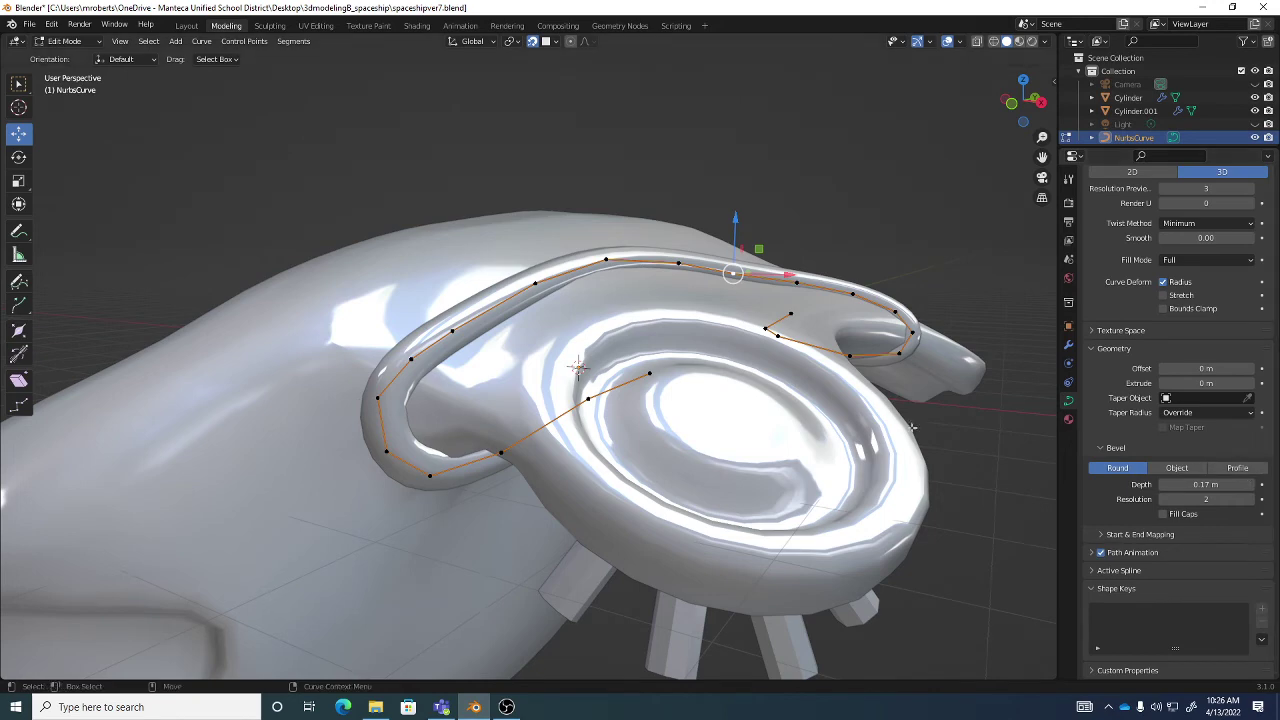
{"action": "middle_click_drag", "start_coordinate": [790, 430], "coordinate": [864, 419]}
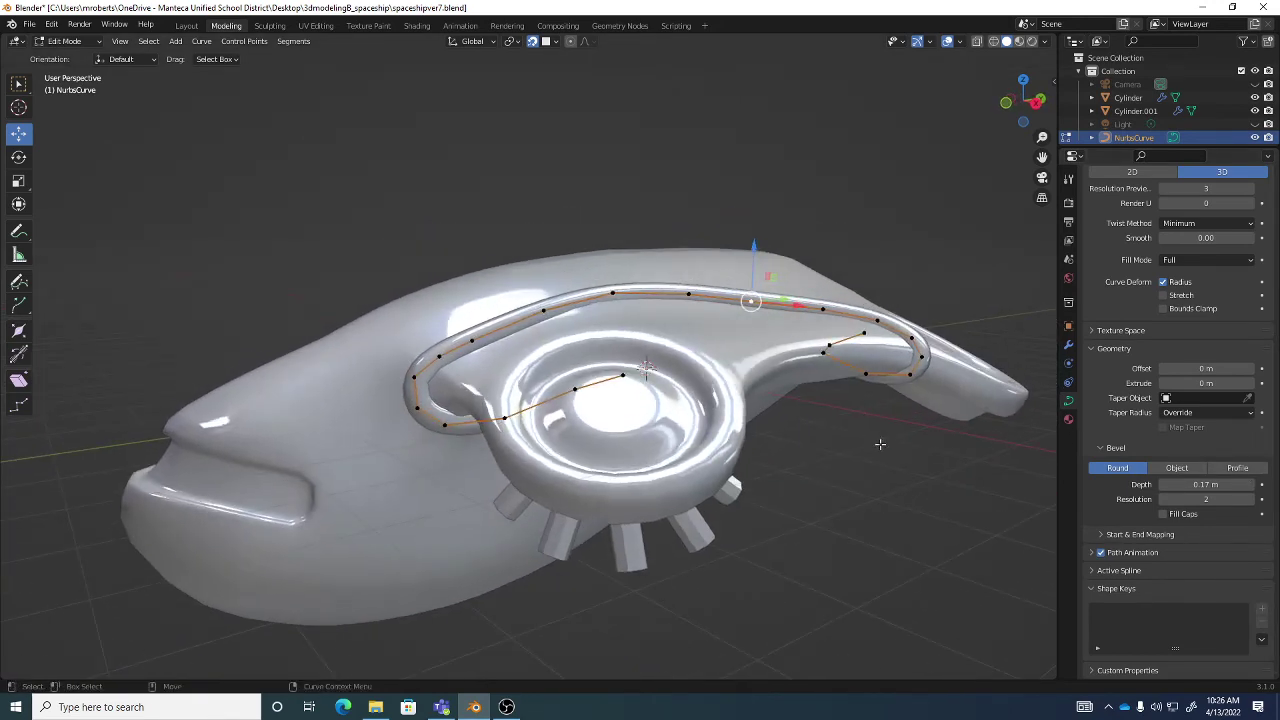
{"action": "middle_click_drag", "start_coordinate": [843, 362], "coordinate": [802, 371]}
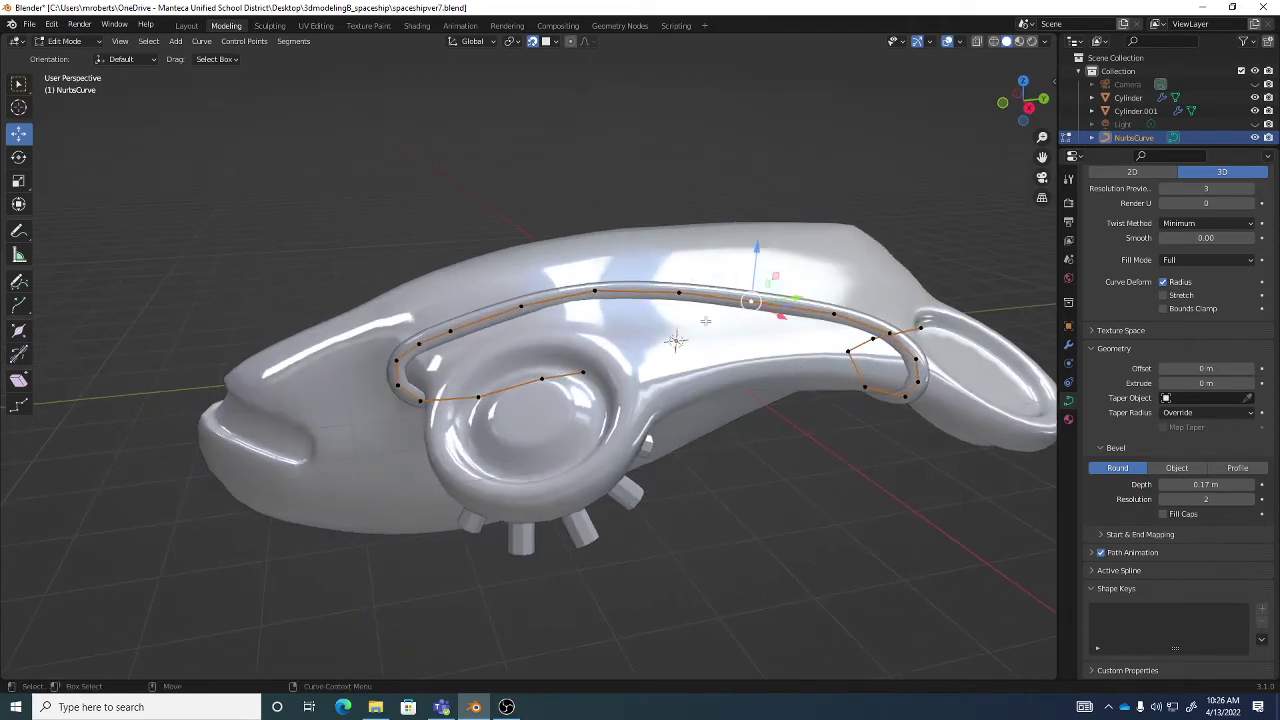
{"action": "left_click", "coordinate": [680, 294], "text": "shift"}
{"action": "left_click", "coordinate": [591, 292], "text": "shift"}
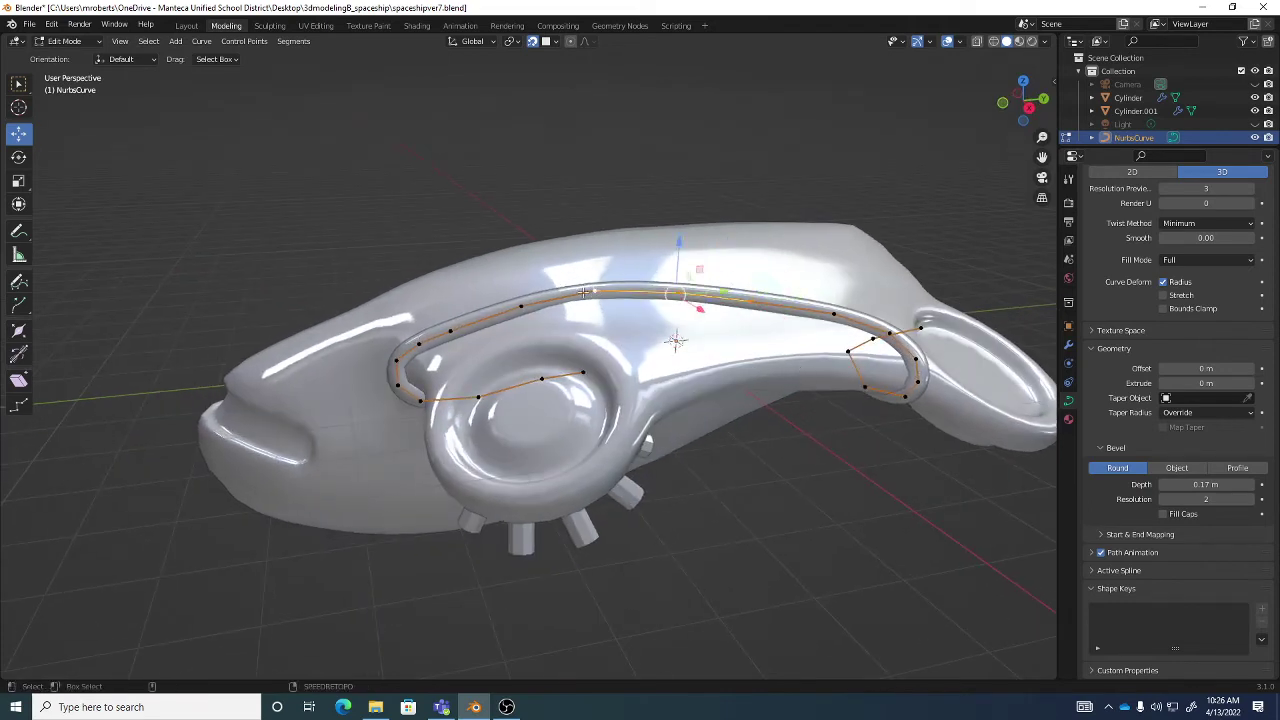
{"action": "left_click", "coordinate": [521, 304], "text": "shift"}
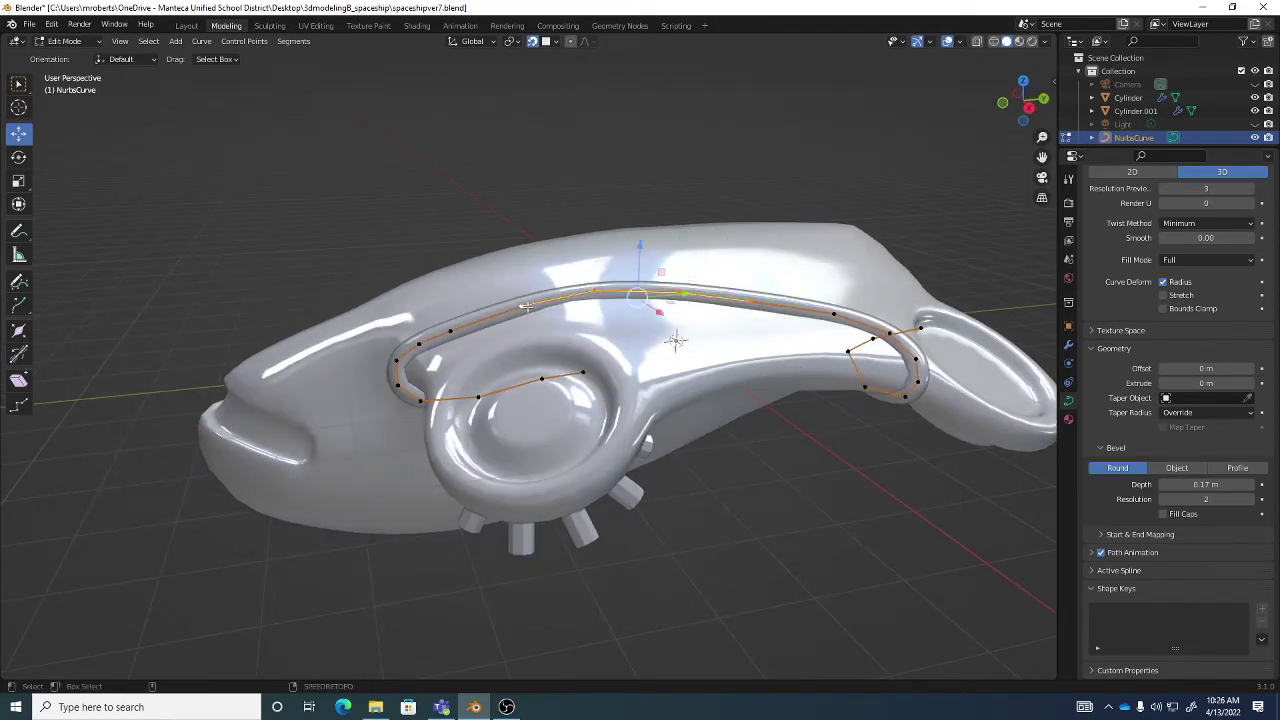
{"action": "left_click", "coordinate": [831, 313], "text": "shift"}
{"action": "middle_click_drag", "start_coordinate": [838, 318], "coordinate": [847, 352]}
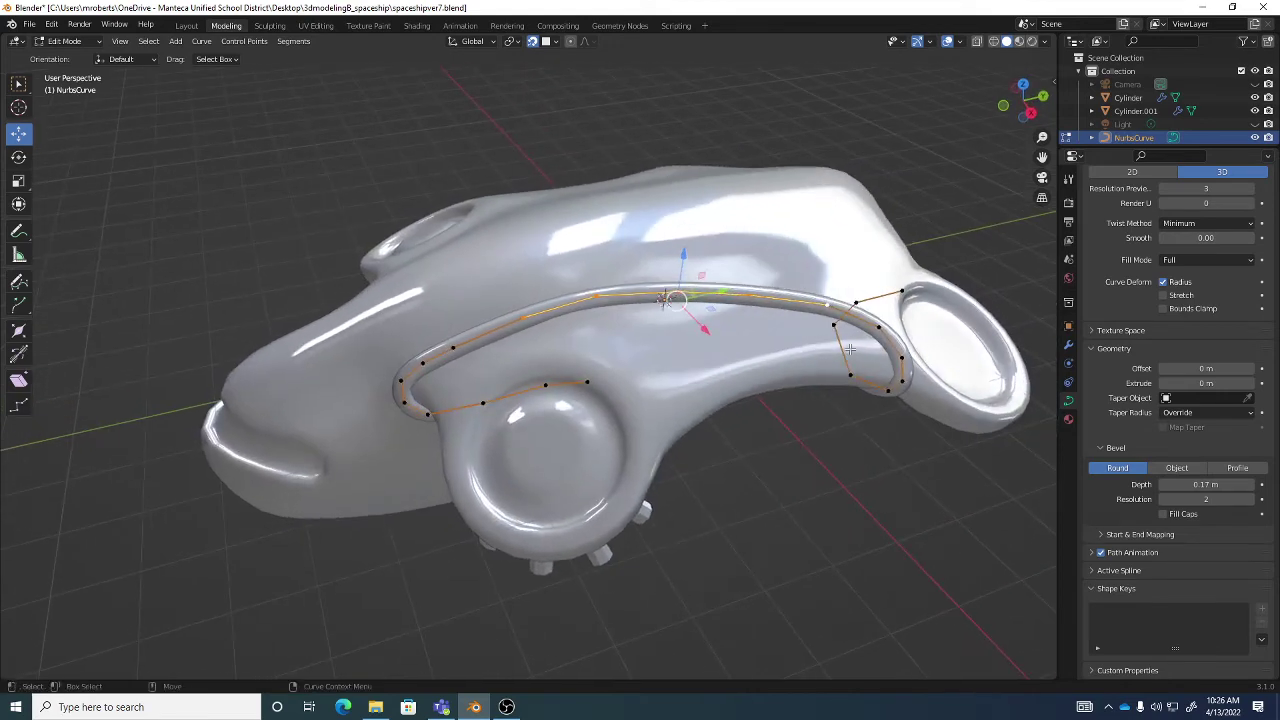
Fatten the selected middle section of the pipe with the Radius tool.
{"action": "left_click", "coordinate": [18, 331]}
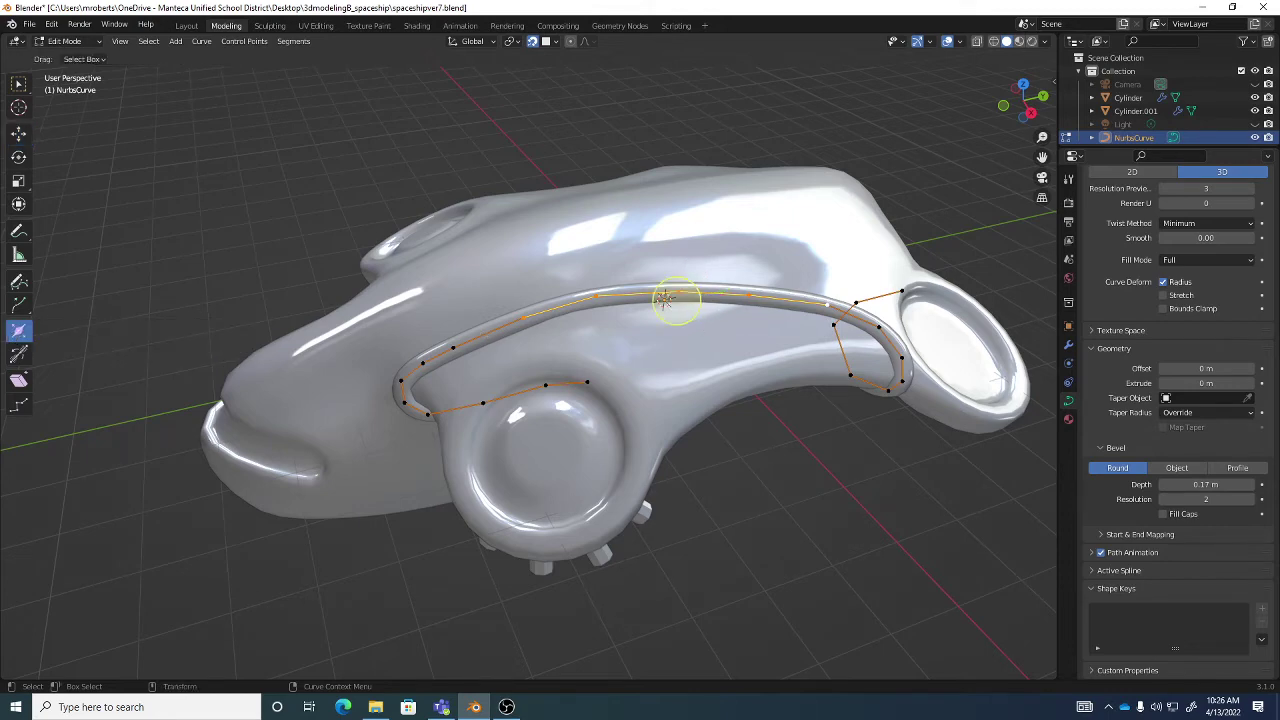
{"action": "mouse_move", "coordinate": [664, 300]}
{"action": "left_mouse_down"}
{"action": "mouse_move", "coordinate": [766, 337]}
{"action": "mouse_move", "coordinate": [678, 298]}
{"action": "left_mouse_up"}
{"action": "middle_click_drag", "start_coordinate": [678, 298], "coordinate": [752, 302]}
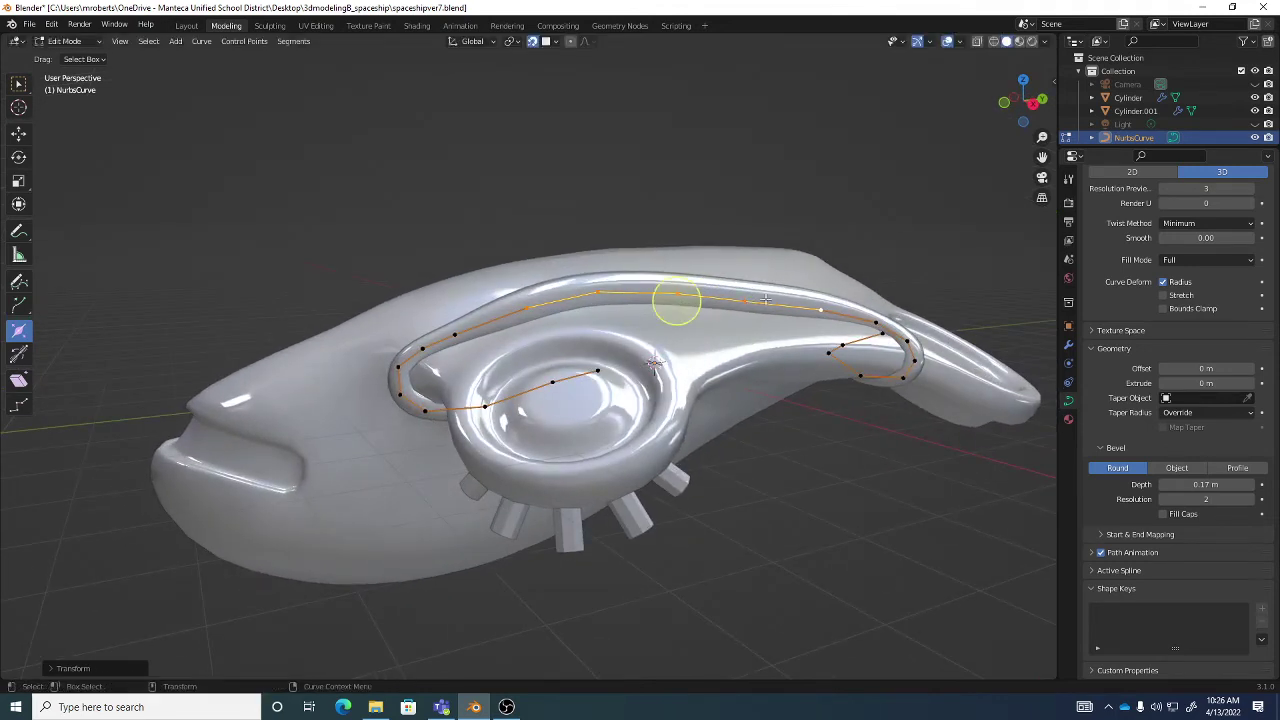
{"action": "middle_click_drag", "start_coordinate": [793, 234], "coordinate": [796, 308]}
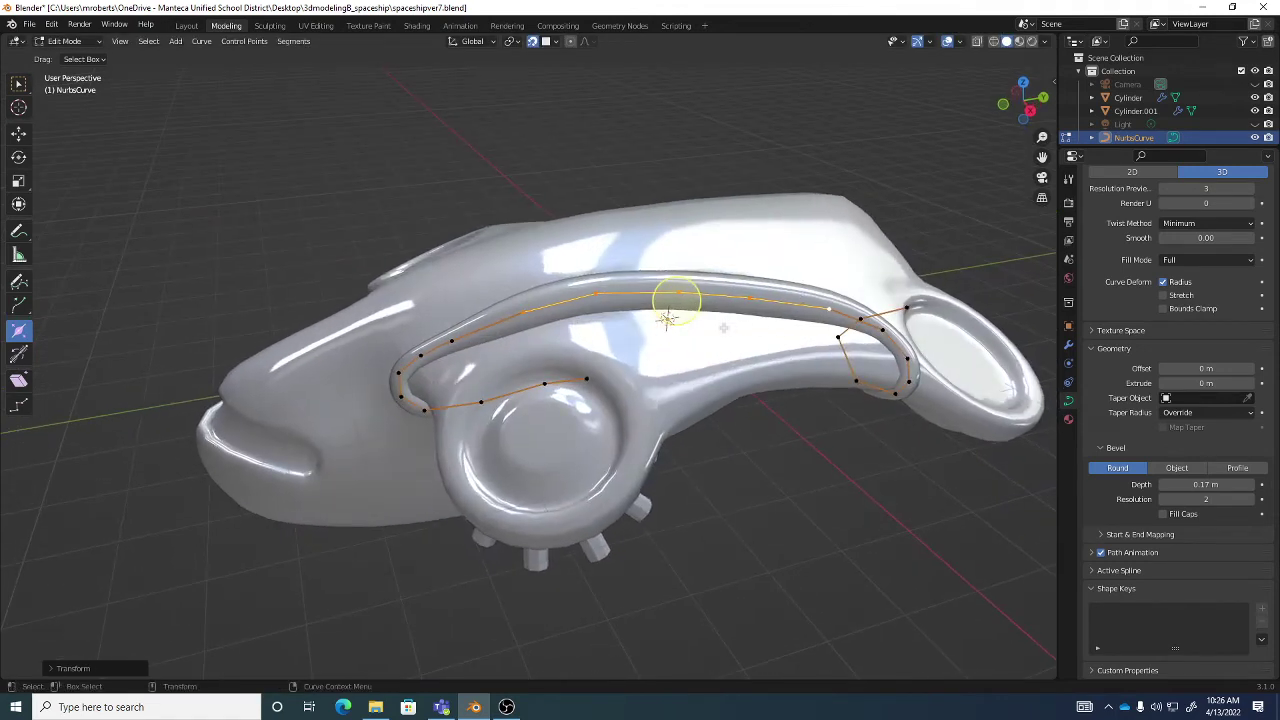
{"action": "middle_click_drag", "start_coordinate": [677, 300], "coordinate": [677, 302]}
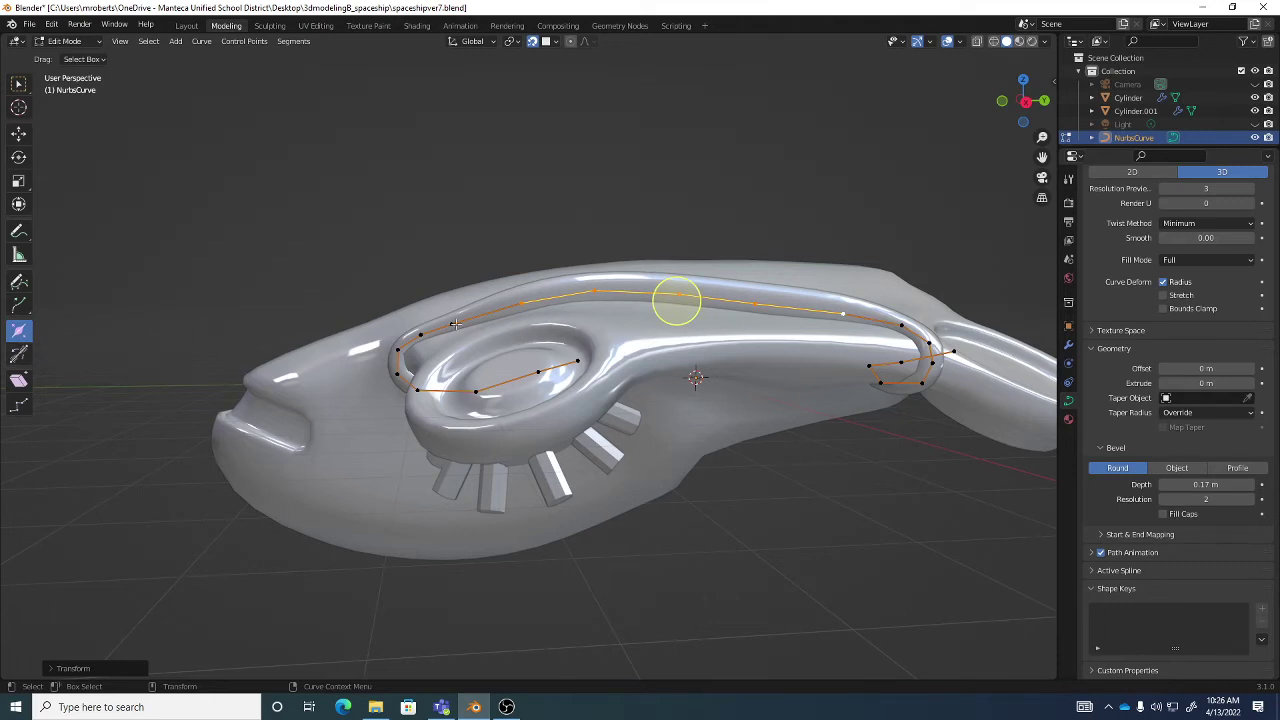
{"action": "middle_click_drag", "start_coordinate": [455, 324], "coordinate": [590, 344]}
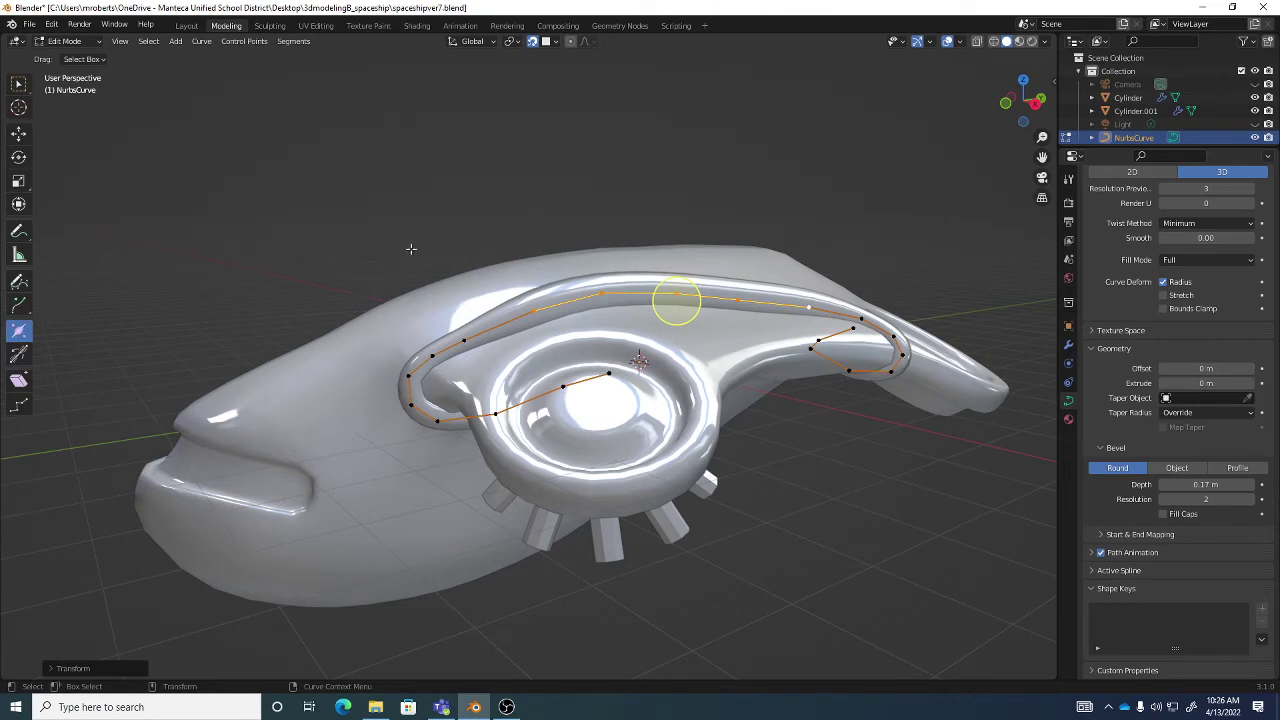
Move the selected curve points into their new position.
{"action": "key", "text": "w"}
{"action": "middle_click_drag", "start_coordinate": [512, 246], "coordinate": [540, 268]}
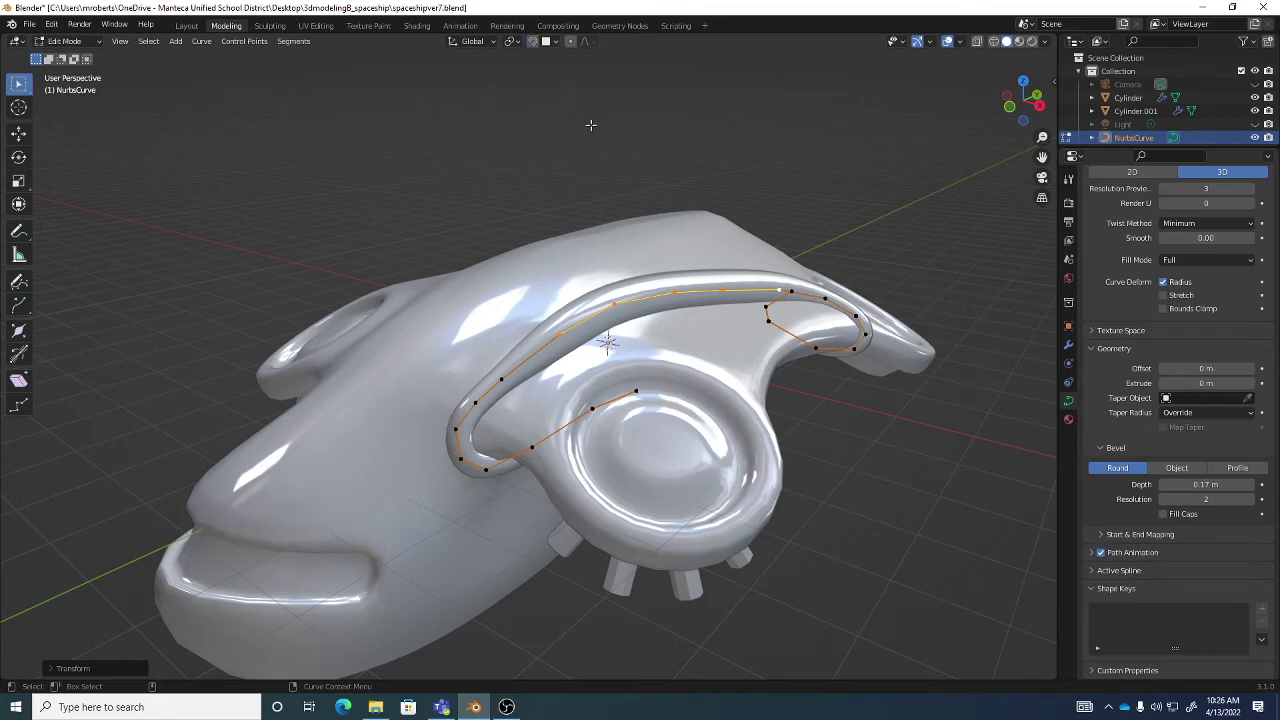
{"action": "middle_click_drag", "start_coordinate": [614, 286], "coordinate": [670, 338]}
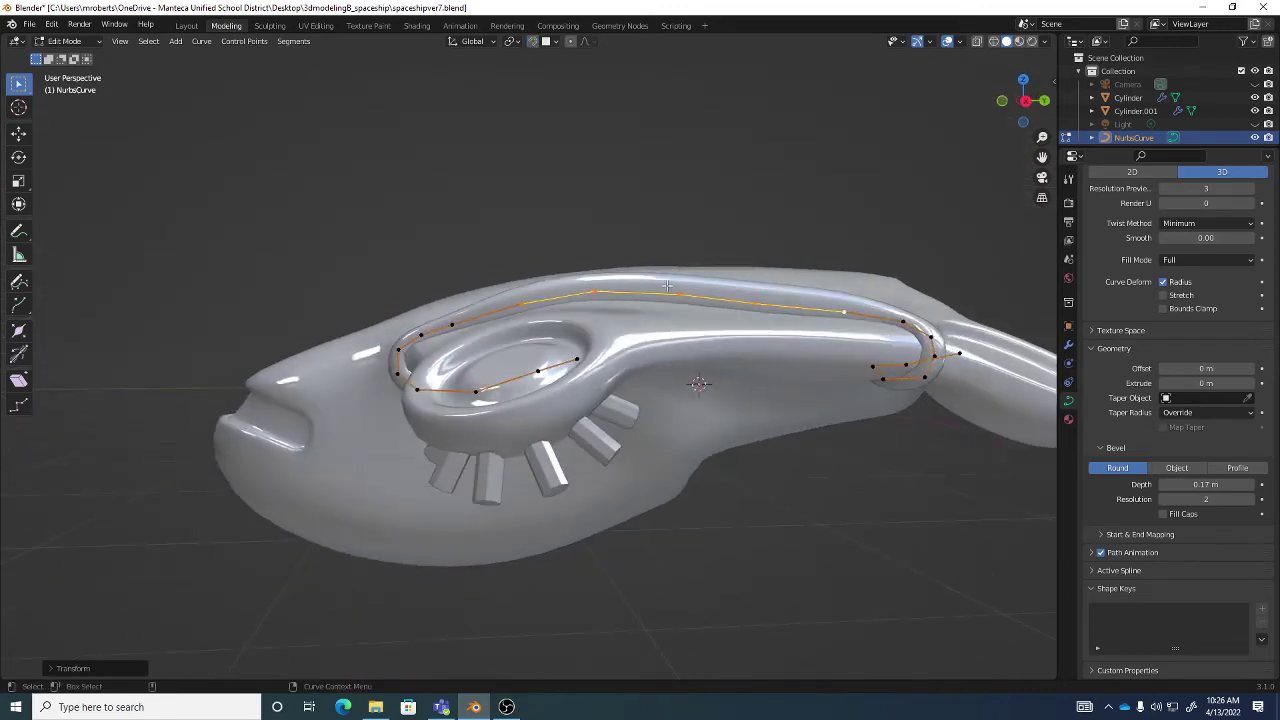
{"action": "key", "text": "shift+space"}
{"action": "key", "text": "g"}
{"action": "left_click_drag", "start_coordinate": [676, 300], "coordinate": [672, 327]}
{"action": "middle_click_drag", "start_coordinate": [672, 327], "coordinate": [735, 316]}
Move the pipe's rear end point beside the pod and return to Object Mode.
{"action": "left_click", "coordinate": [858, 334]}
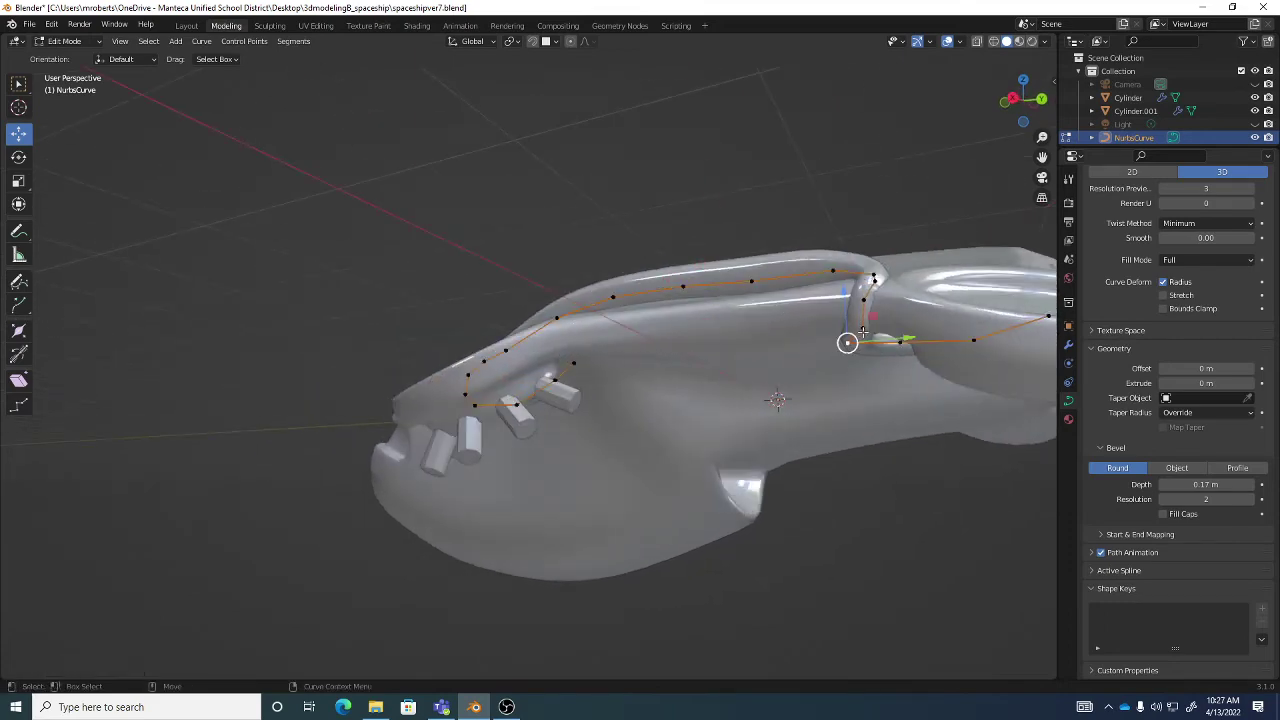
{"action": "middle_click_drag", "start_coordinate": [862, 330], "coordinate": [706, 330]}
{"action": "key", "text": "g"}
{"action": "left_click", "coordinate": [917, 361]}
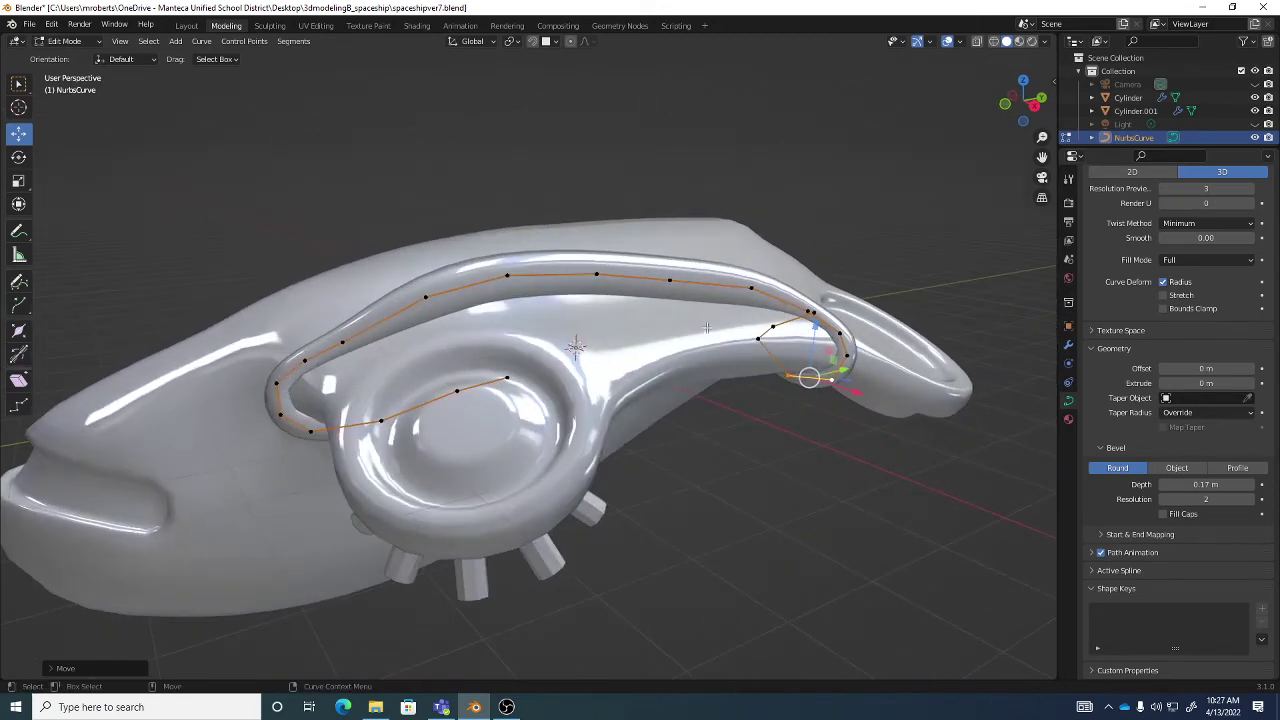
{"action": "key", "text": "Tab"}
{"action": "middle_click_drag", "start_coordinate": [651, 284], "coordinate": [661, 309]}
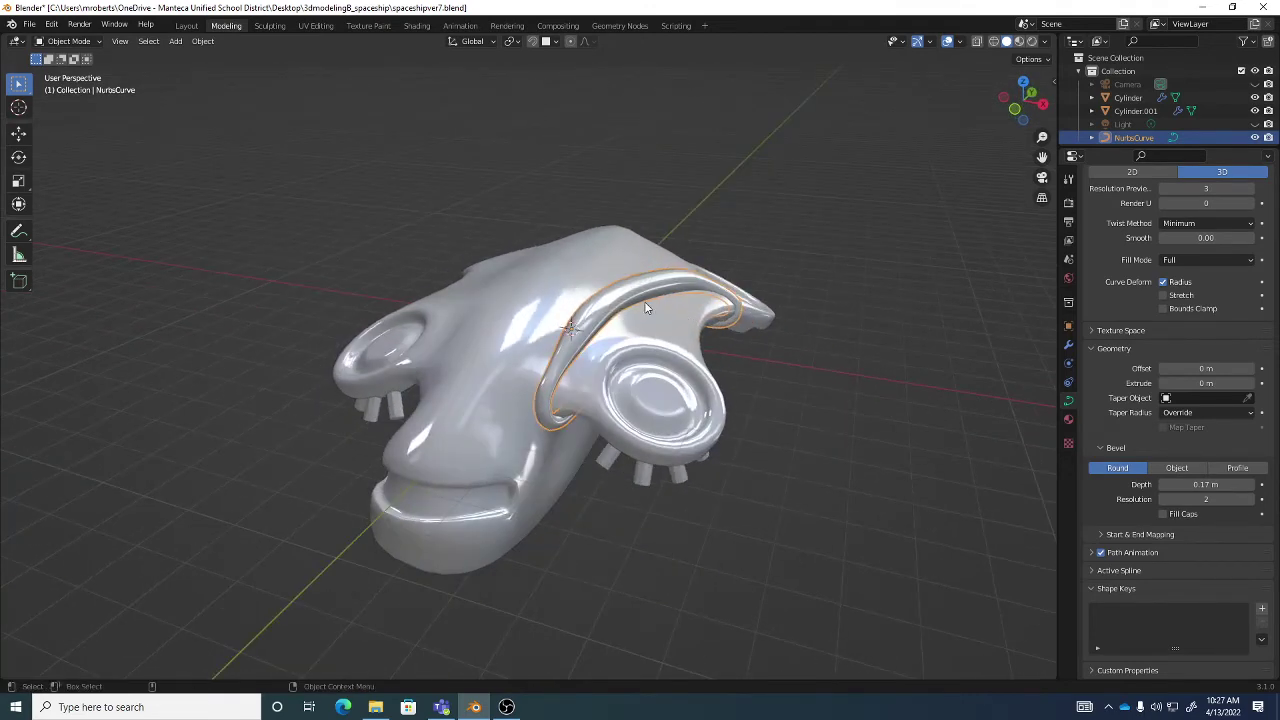
Add a Mirror modifier to the NurbsCurve so the pipe appears on both hull sides.
{"action": "left_click", "coordinate": [1068, 345]}
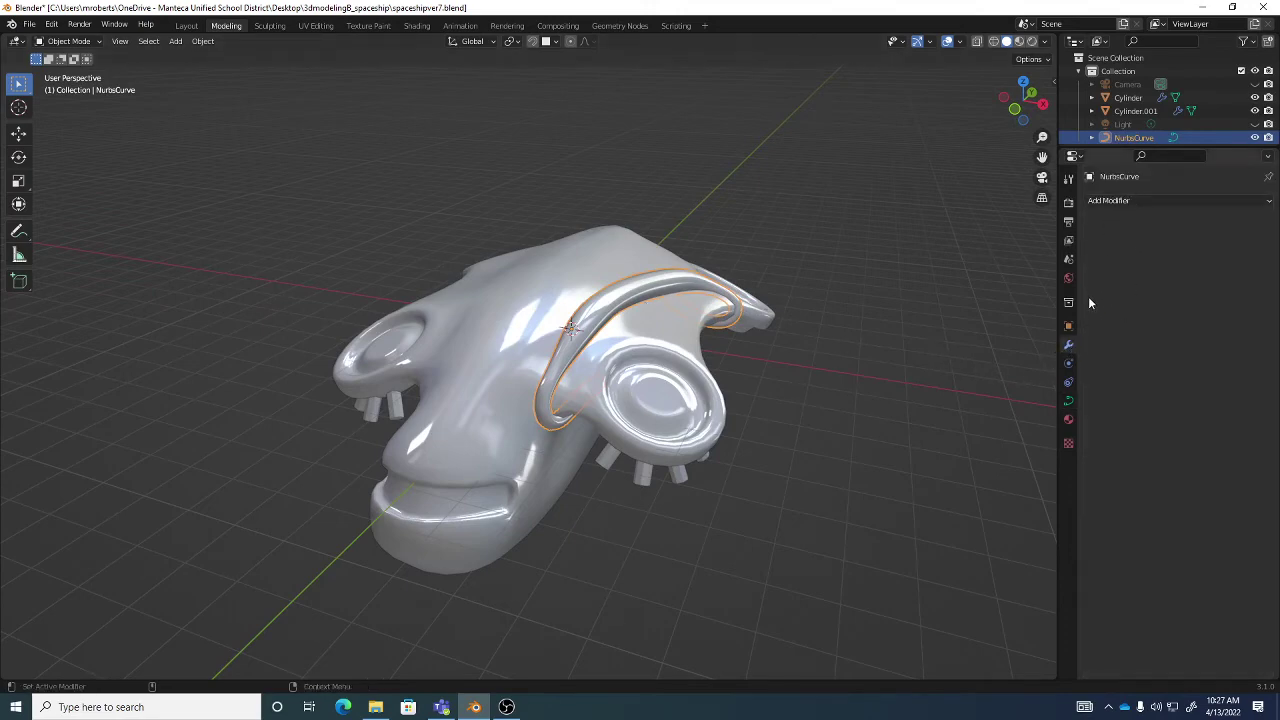
{"action": "left_click", "coordinate": [1136, 201]}
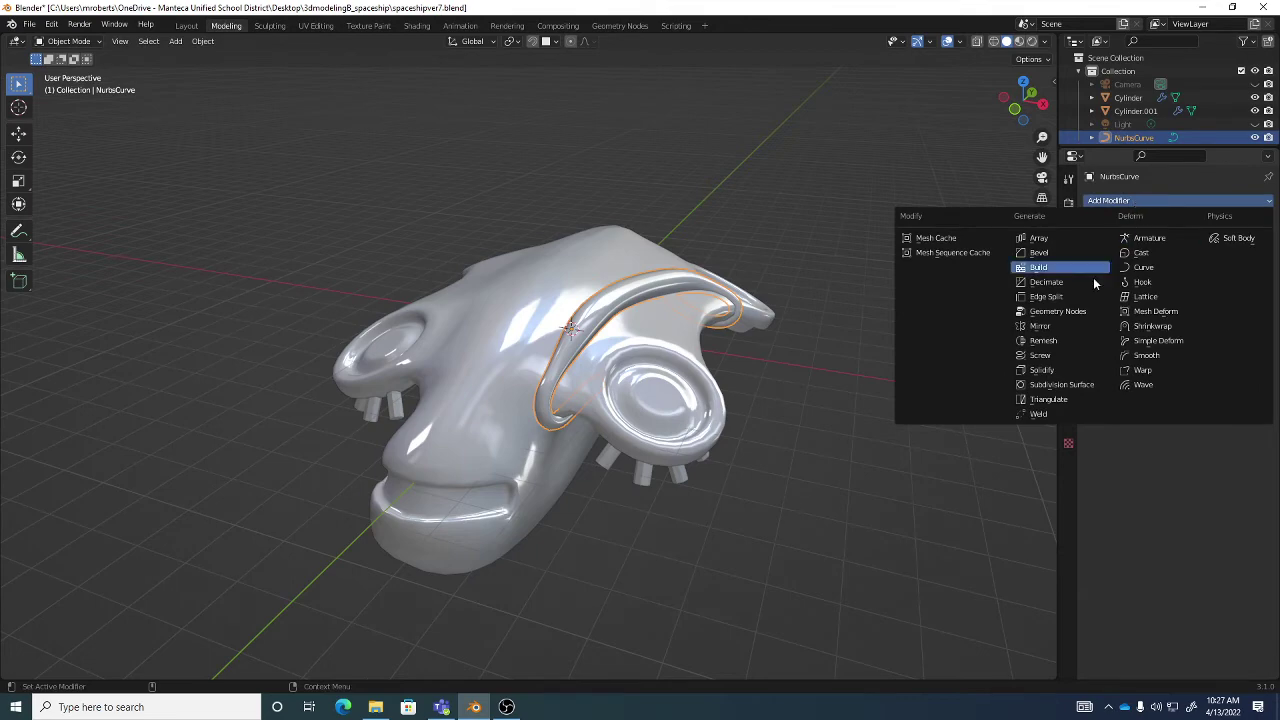
{"action": "left_click", "coordinate": [1056, 327]}
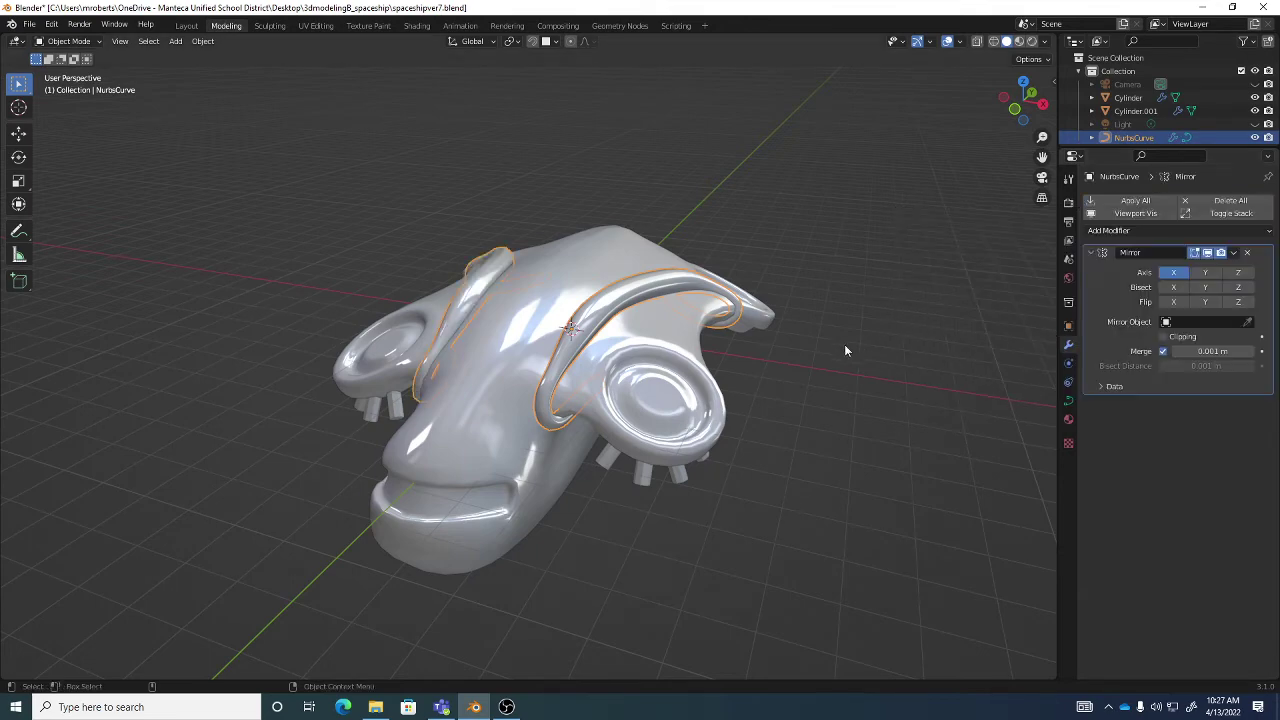
{"action": "middle_click_drag", "start_coordinate": [774, 386], "coordinate": [649, 340]}
{"action": "key", "text": "Tab"}
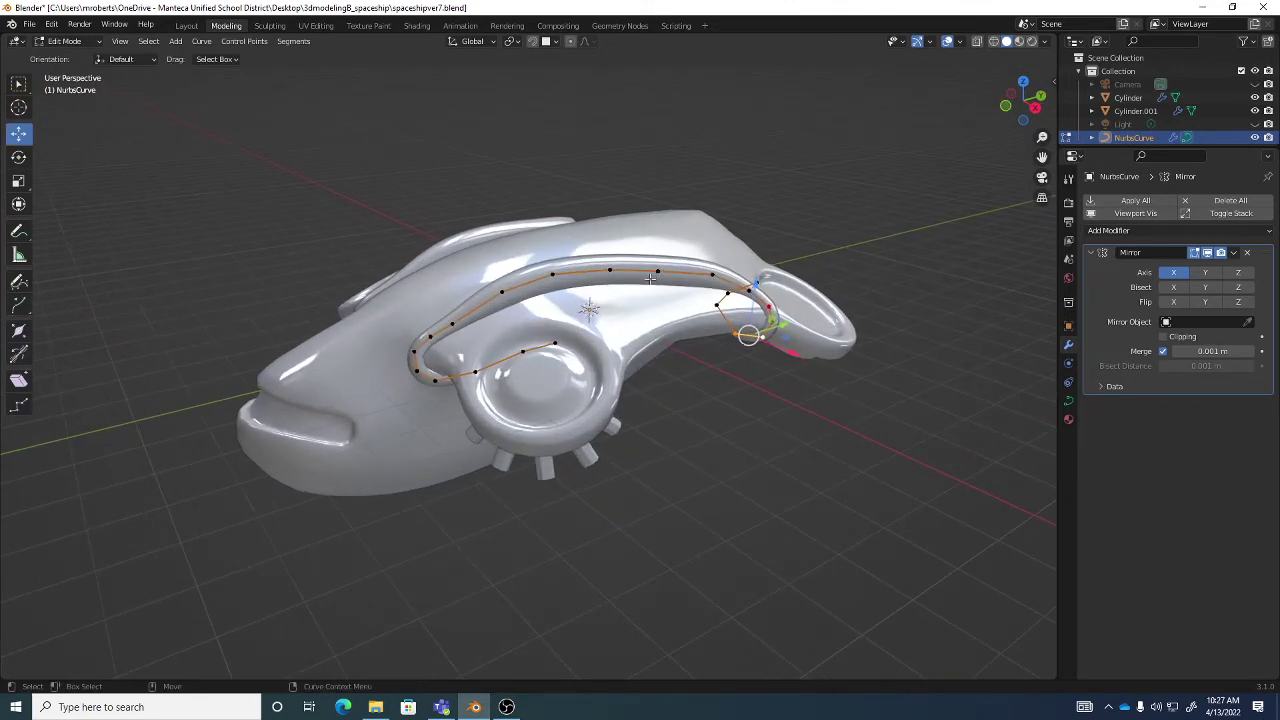
Return to Object Mode, leave the curve unconverted, and view its Object Data and Tool settings.
{"action": "middle_click_drag", "start_coordinate": [633, 289], "coordinate": [673, 283]}
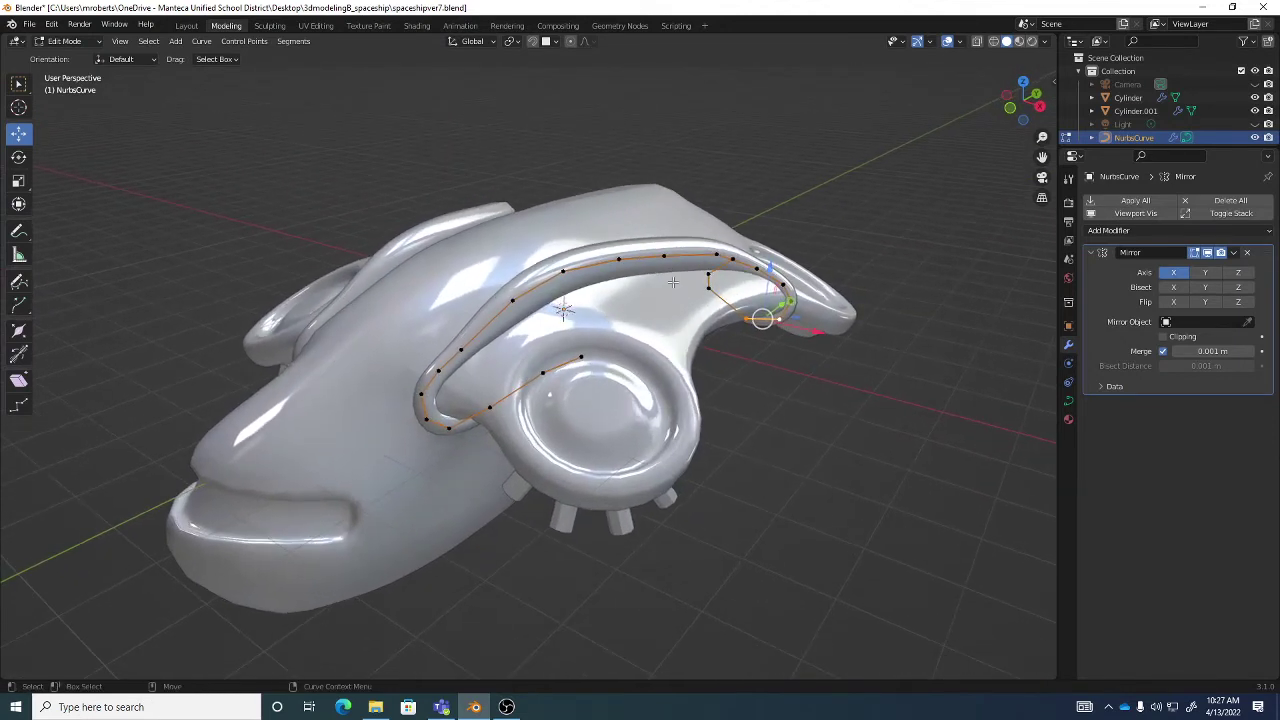
{"action": "key", "text": "Tab"}
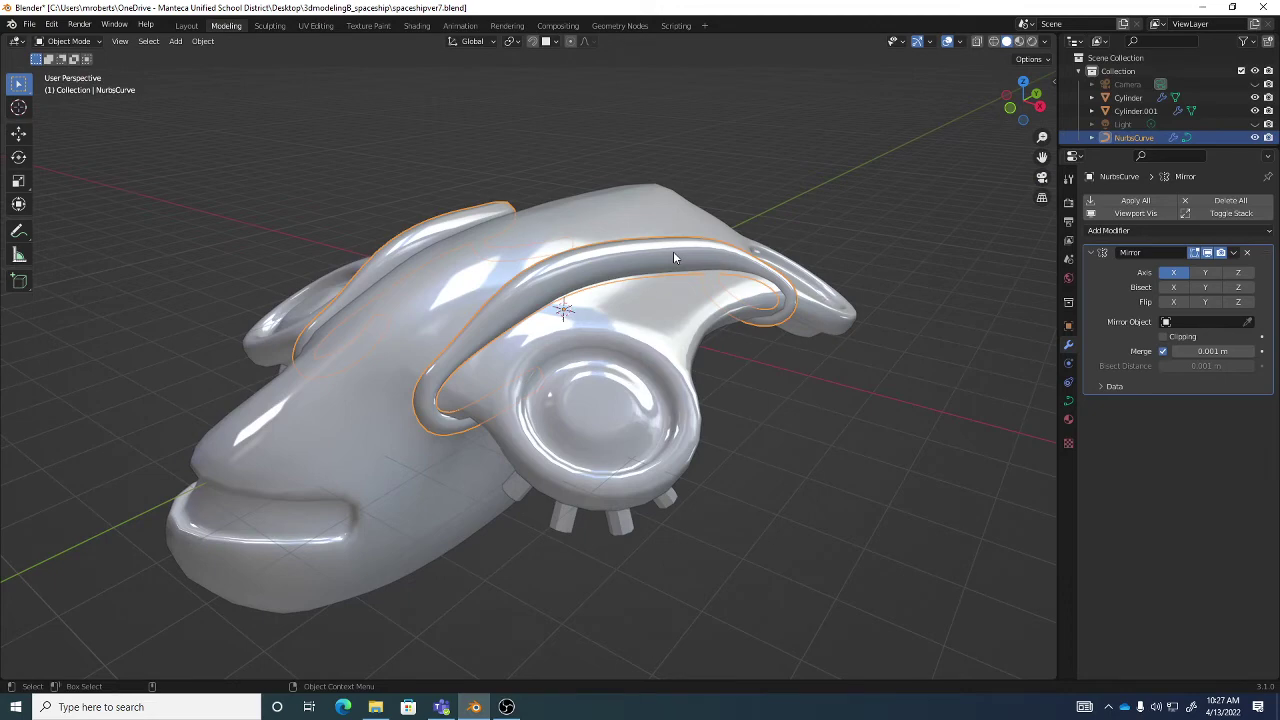
{"action": "right_click", "coordinate": [673, 255]}
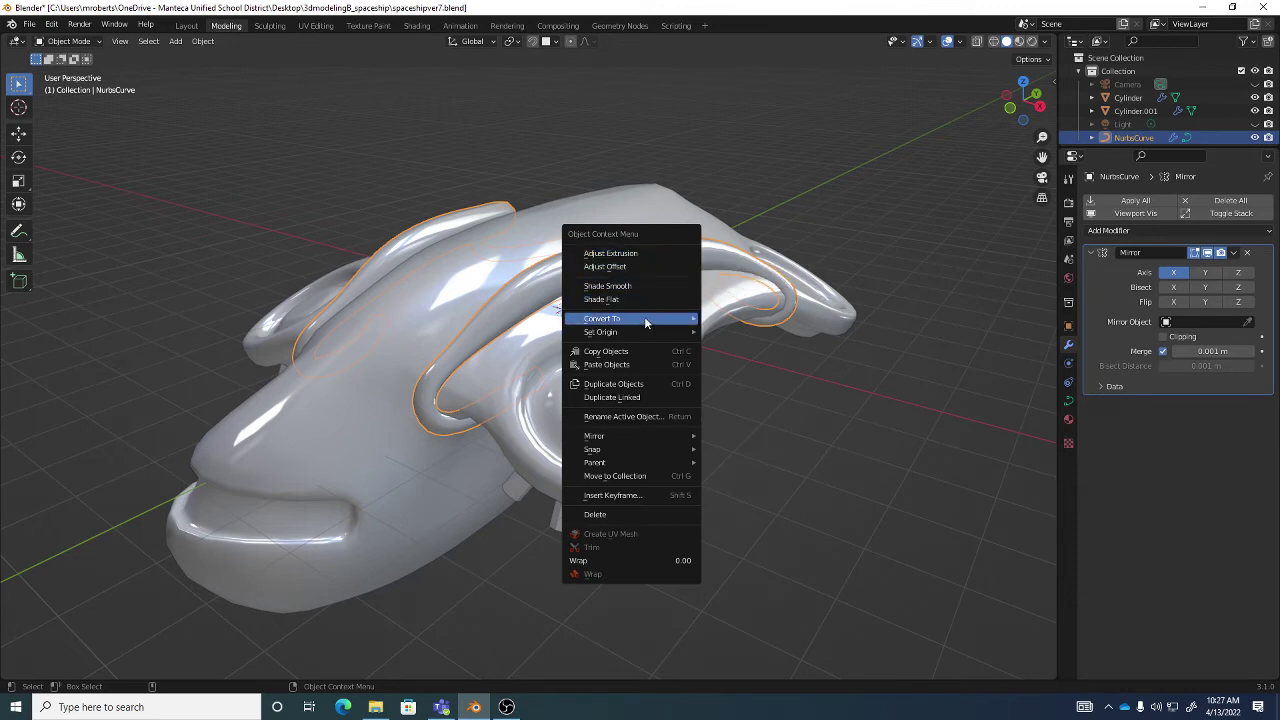
{"action": "mouse_move", "coordinate": [644, 317]}
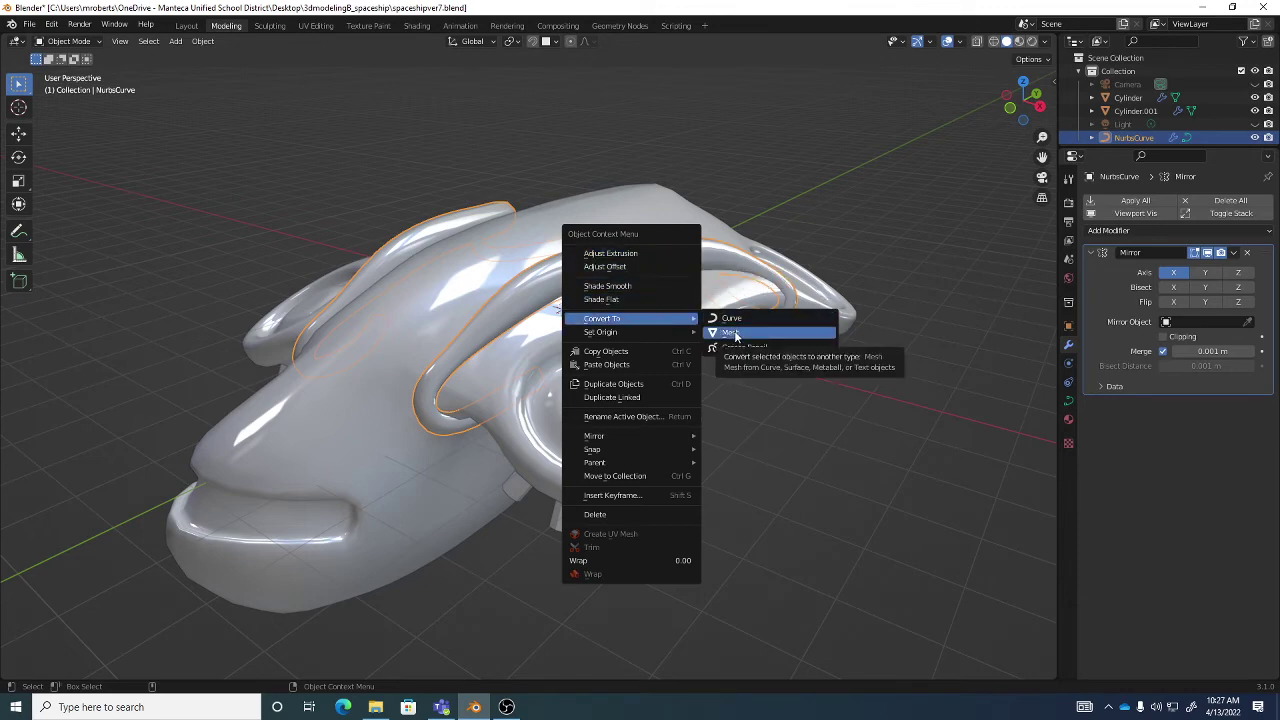
{"action": "left_click", "coordinate": [1068, 404]}
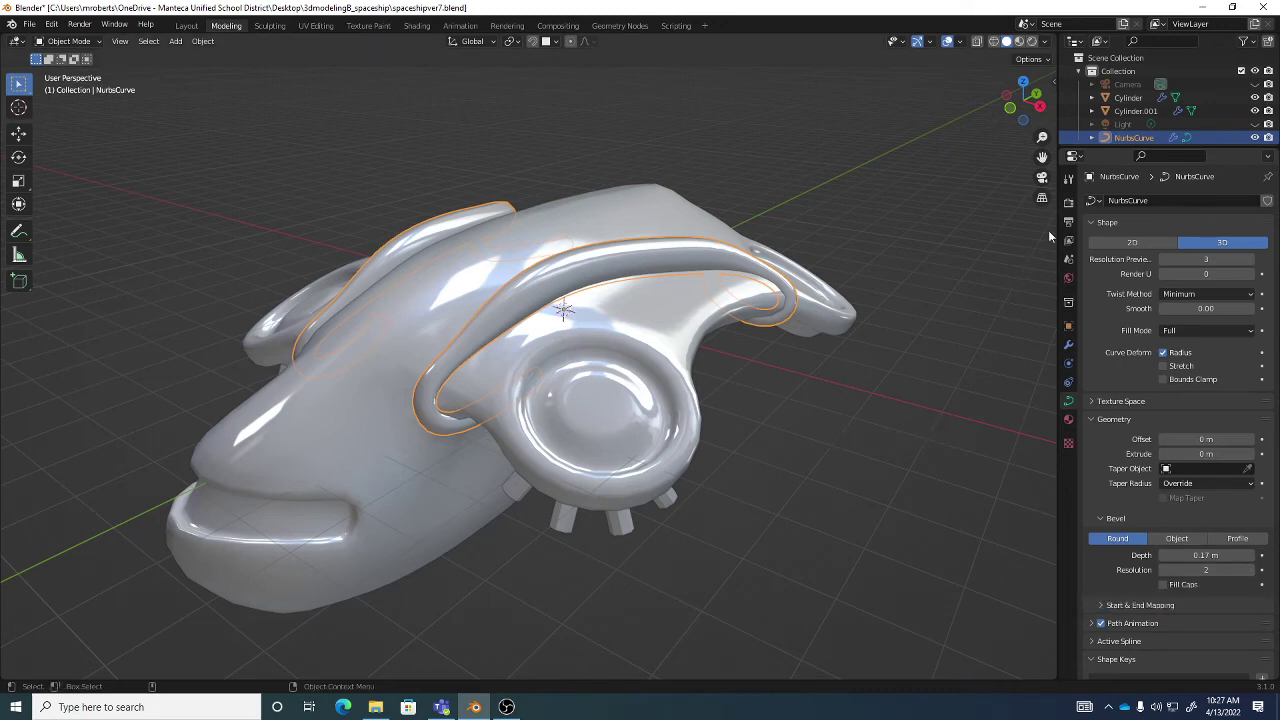
{"action": "left_click", "coordinate": [1069, 181]}
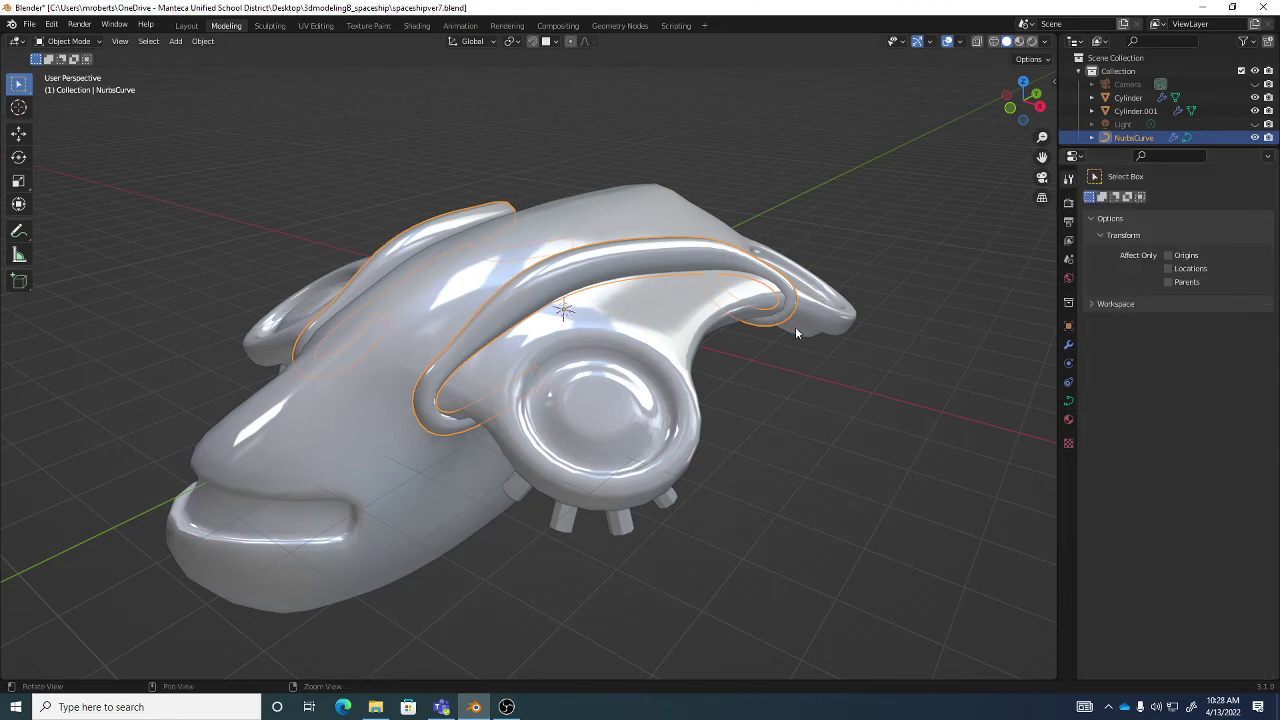
Save spaceshipver7.blend and enter Edit Mode on the pipe curve.
{"action": "mouse_move", "coordinate": [795, 326]}
{"action": "middle_mouse_down"}
{"action": "mouse_move", "coordinate": [734, 290]}
{"action": "mouse_move", "coordinate": [788, 329]}
{"action": "middle_mouse_up"}
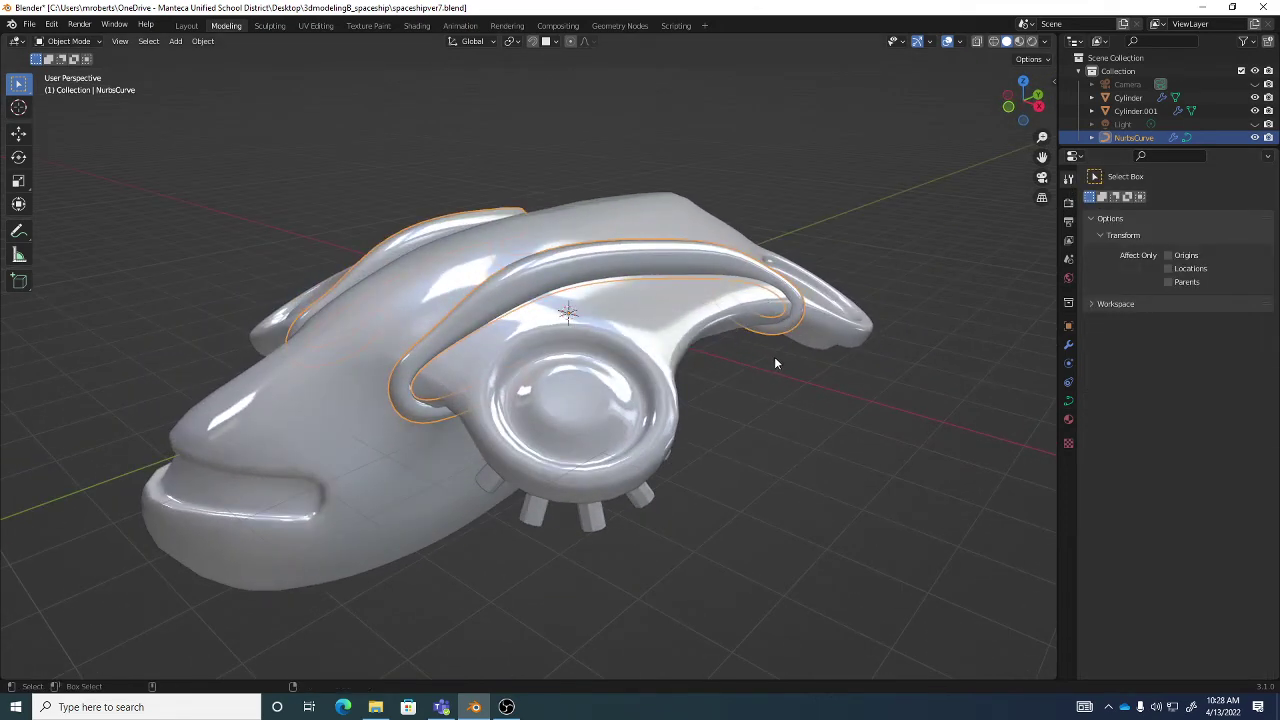
{"action": "key", "text": "ctrl+s"}
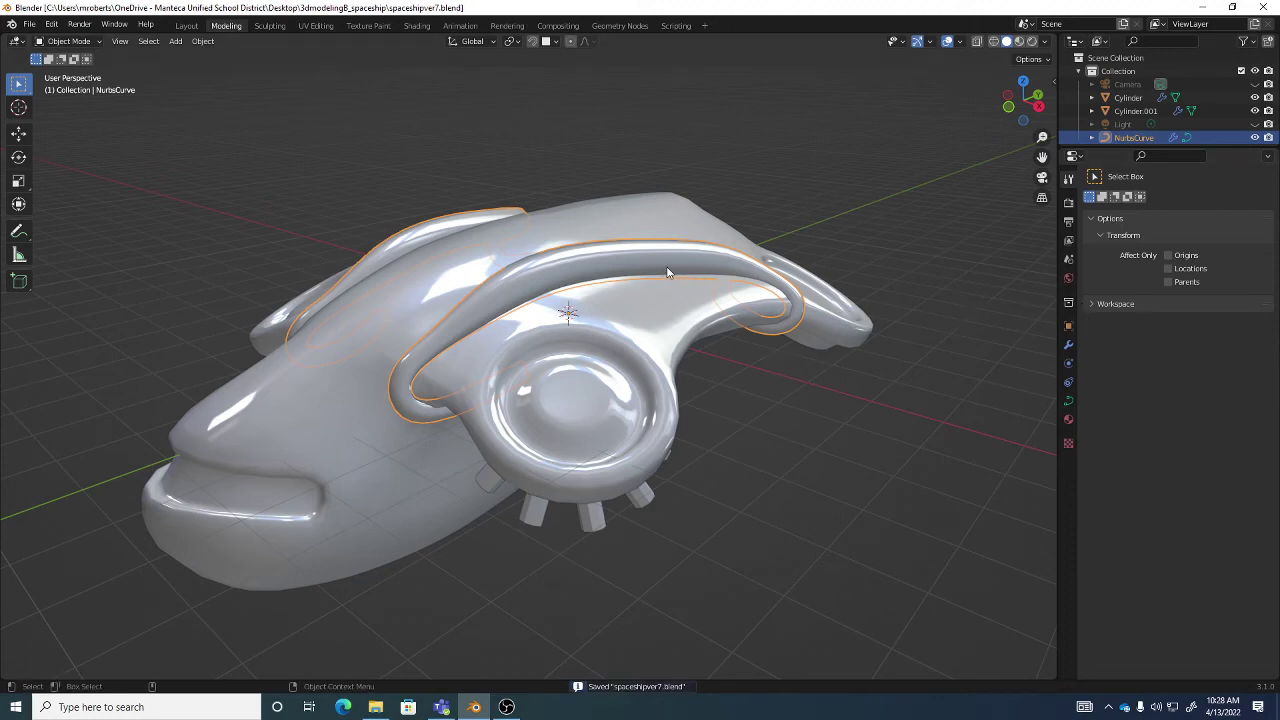
{"action": "key", "text": "Tab"}
Undo an accidental control point move, then select a control point on the upper pipe.
{"action": "left_click_drag", "start_coordinate": [615, 257], "coordinate": [618, 187]}
{"action": "key", "text": "ctrl+z"}
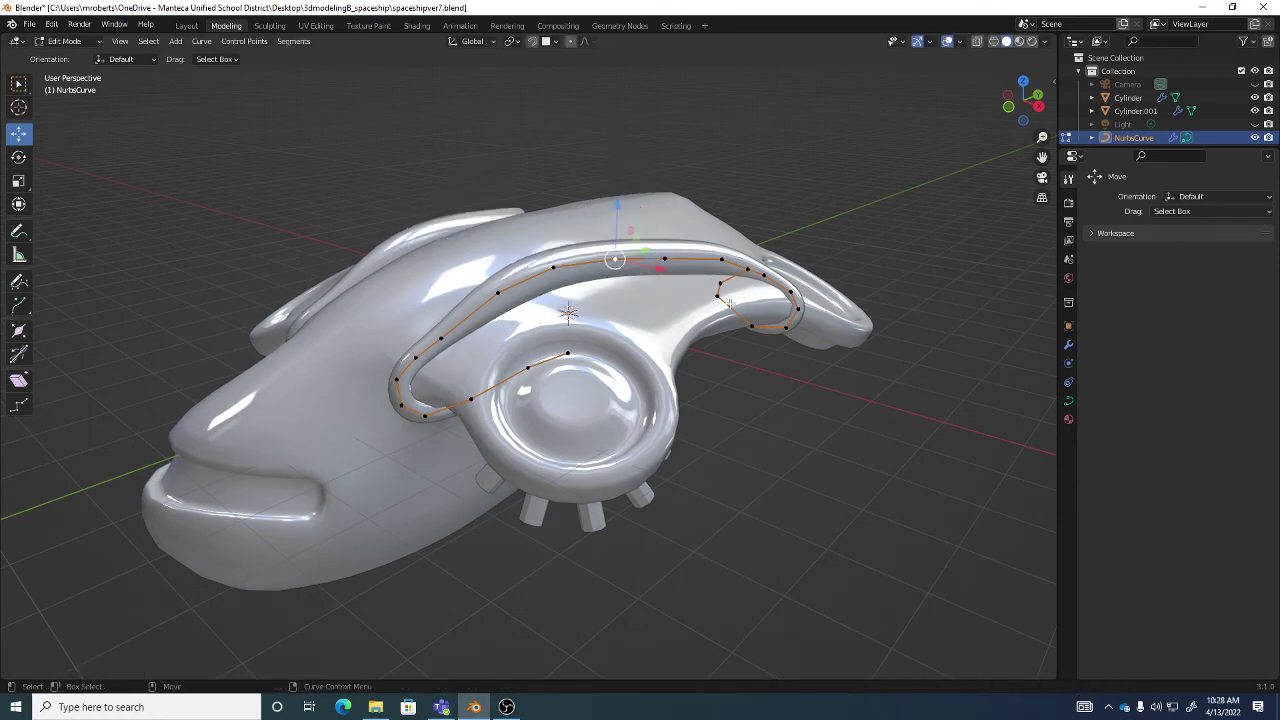
{"action": "key", "text": "w"}
{"action": "middle_click_drag", "start_coordinate": [729, 302], "coordinate": [556, 293]}
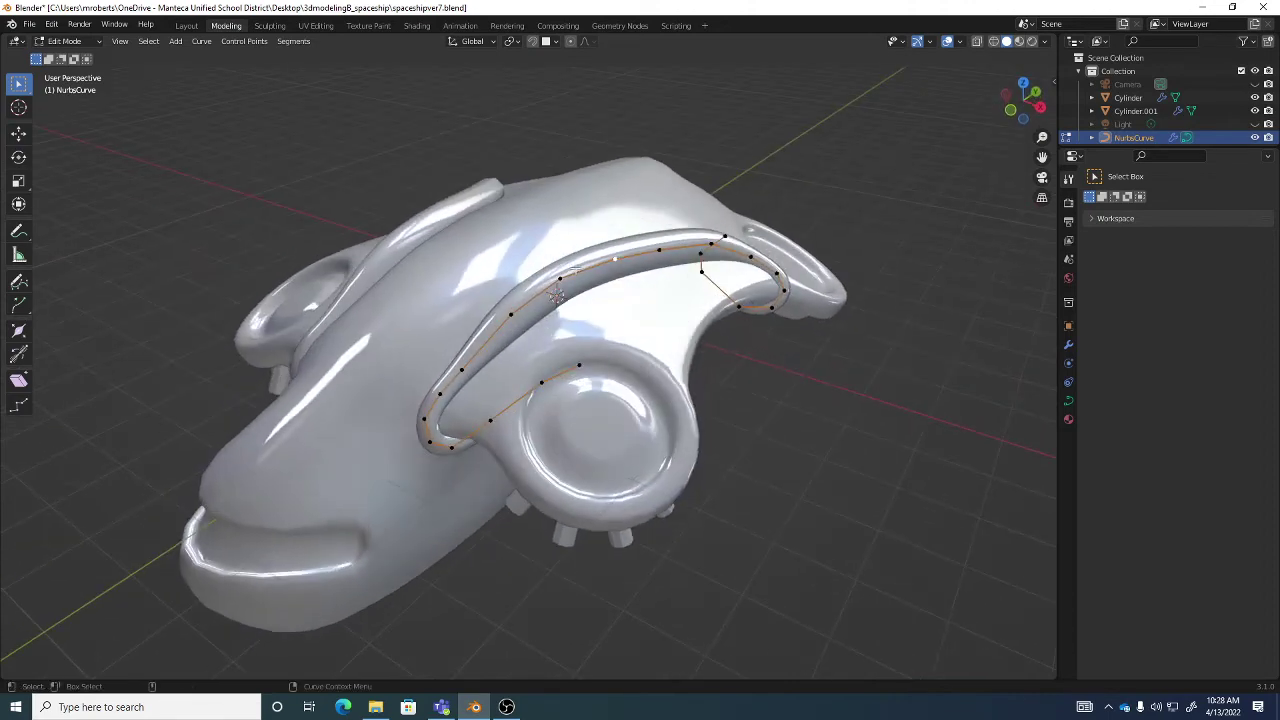
{"action": "middle_click_drag", "start_coordinate": [722, 258], "coordinate": [541, 268]}
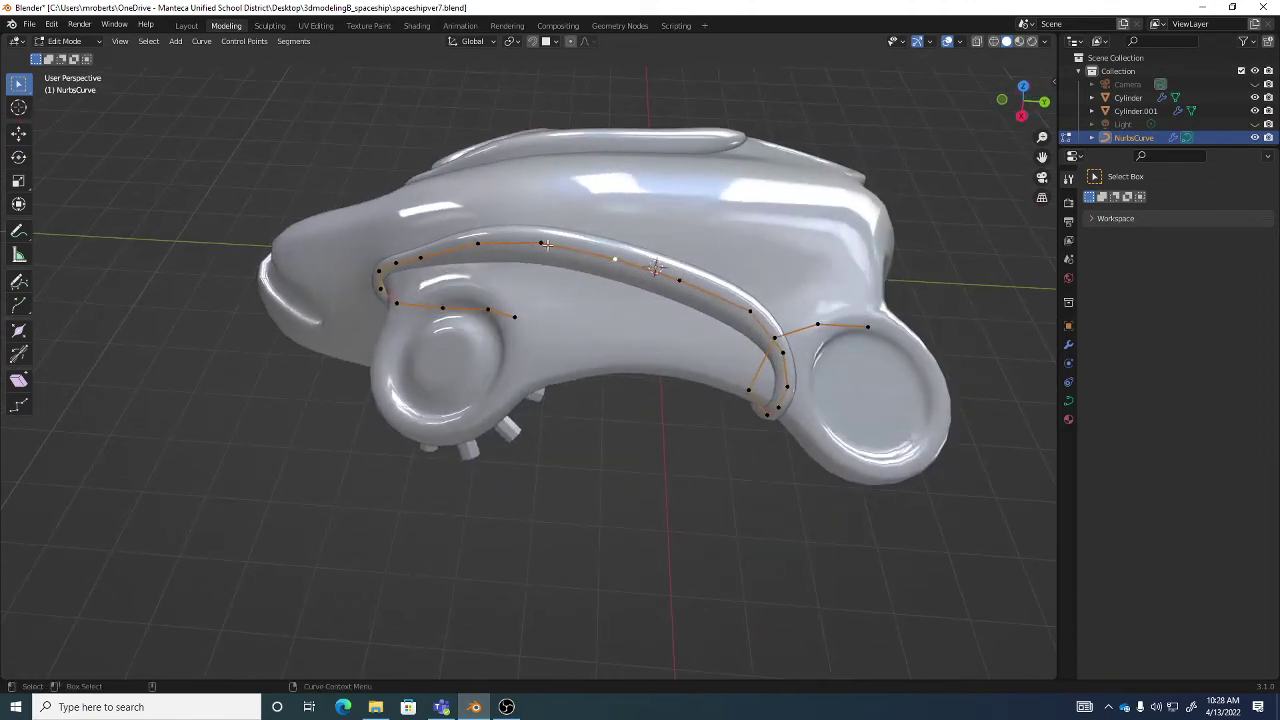
{"action": "left_click", "coordinate": [540, 243]}
Duplicate the selected pipe section and move the copy inside the pipe loop.
{"action": "left_click", "coordinate": [175, 41]}
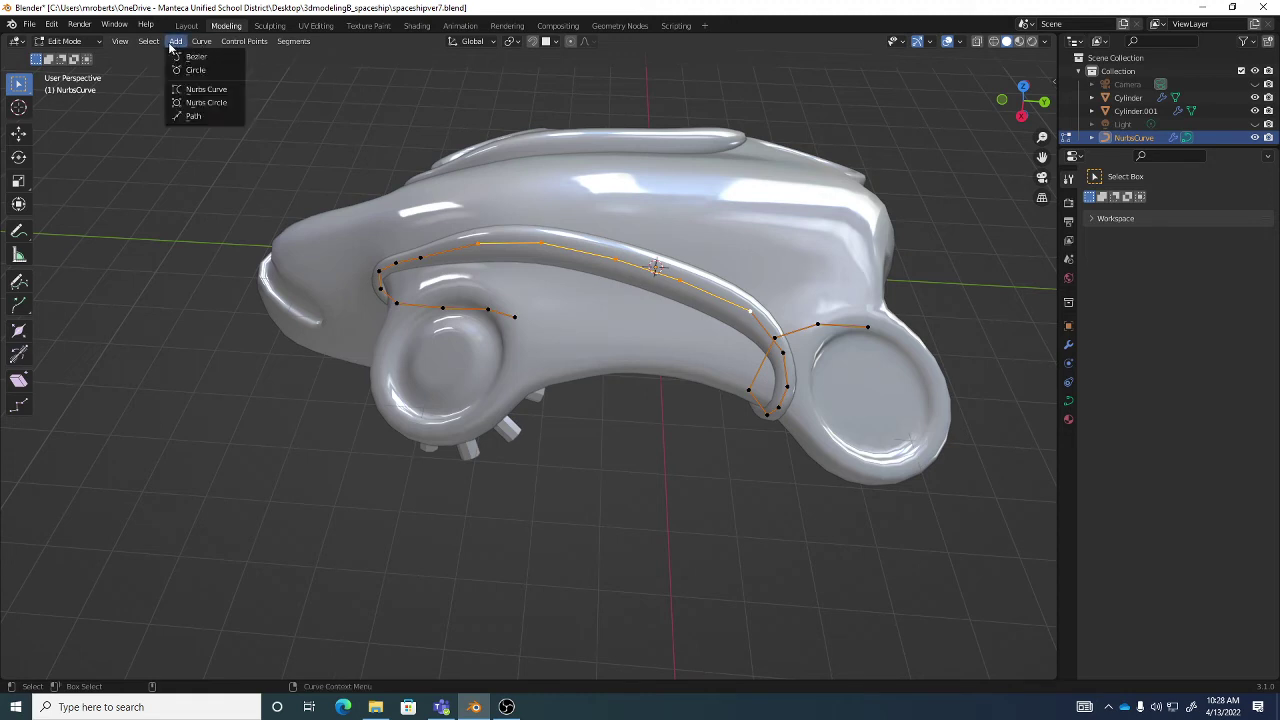
{"action": "mouse_move", "coordinate": [242, 47]}
{"action": "mouse_move", "coordinate": [201, 41]}
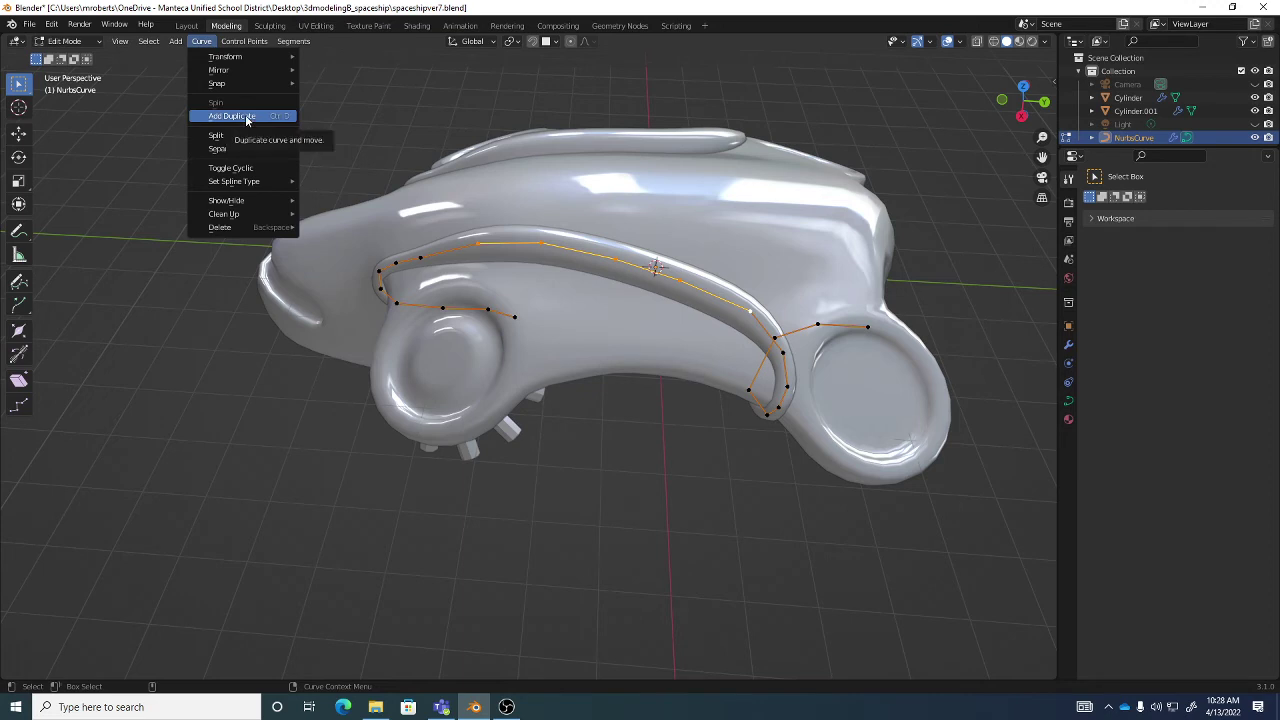
{"action": "key", "text": "shift+d"}
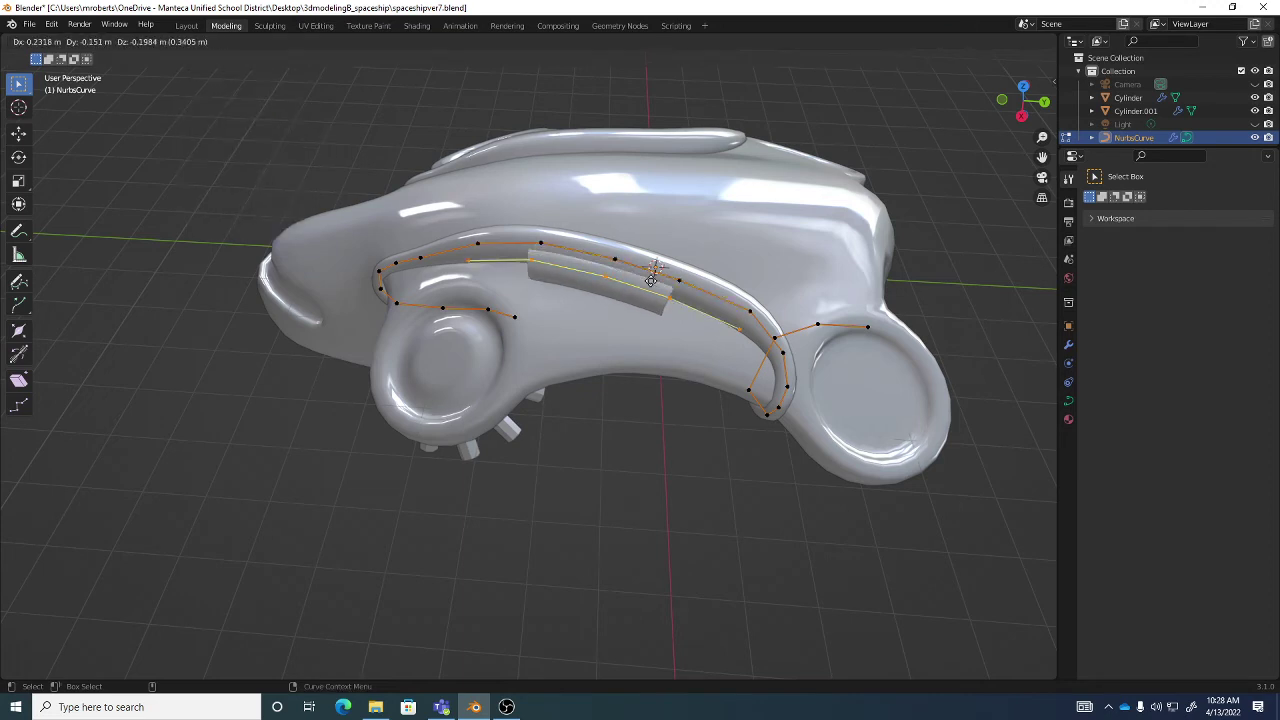
{"action": "left_click", "coordinate": [652, 298]}
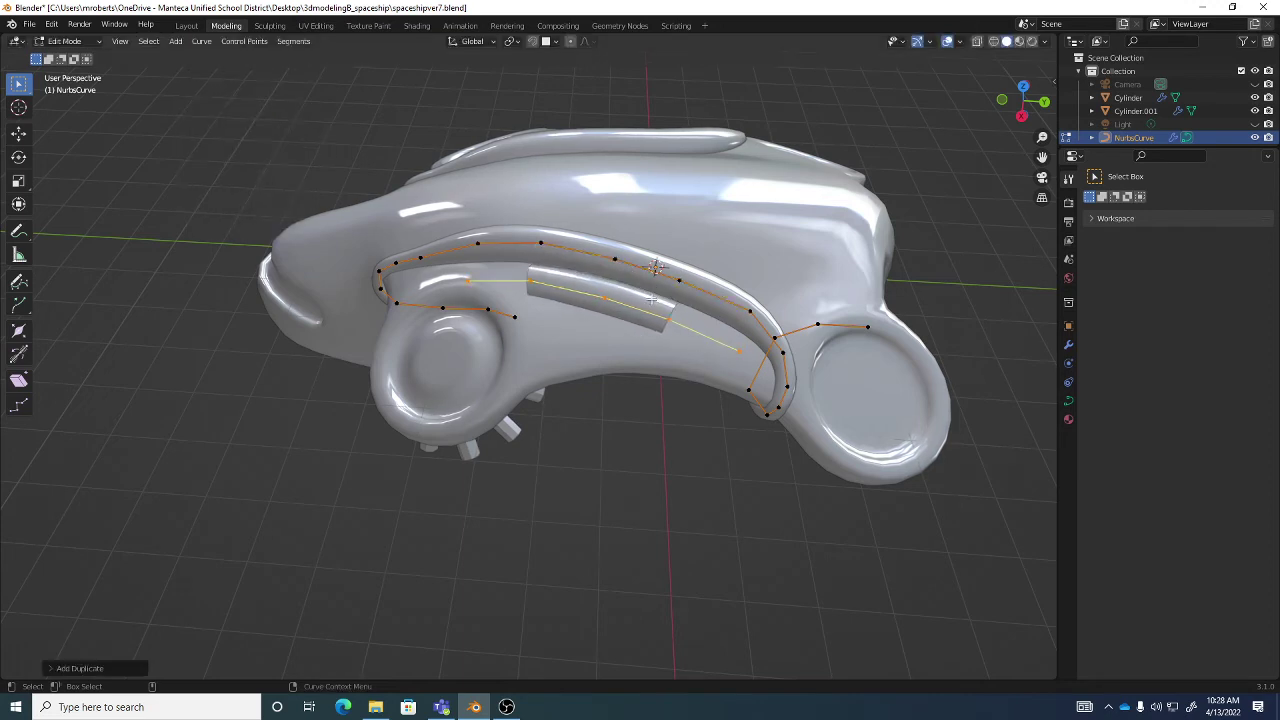
{"action": "middle_click_drag", "start_coordinate": [652, 298], "coordinate": [690, 348]}
{"action": "key", "text": "g"}
{"action": "left_click", "coordinate": [679, 325]}
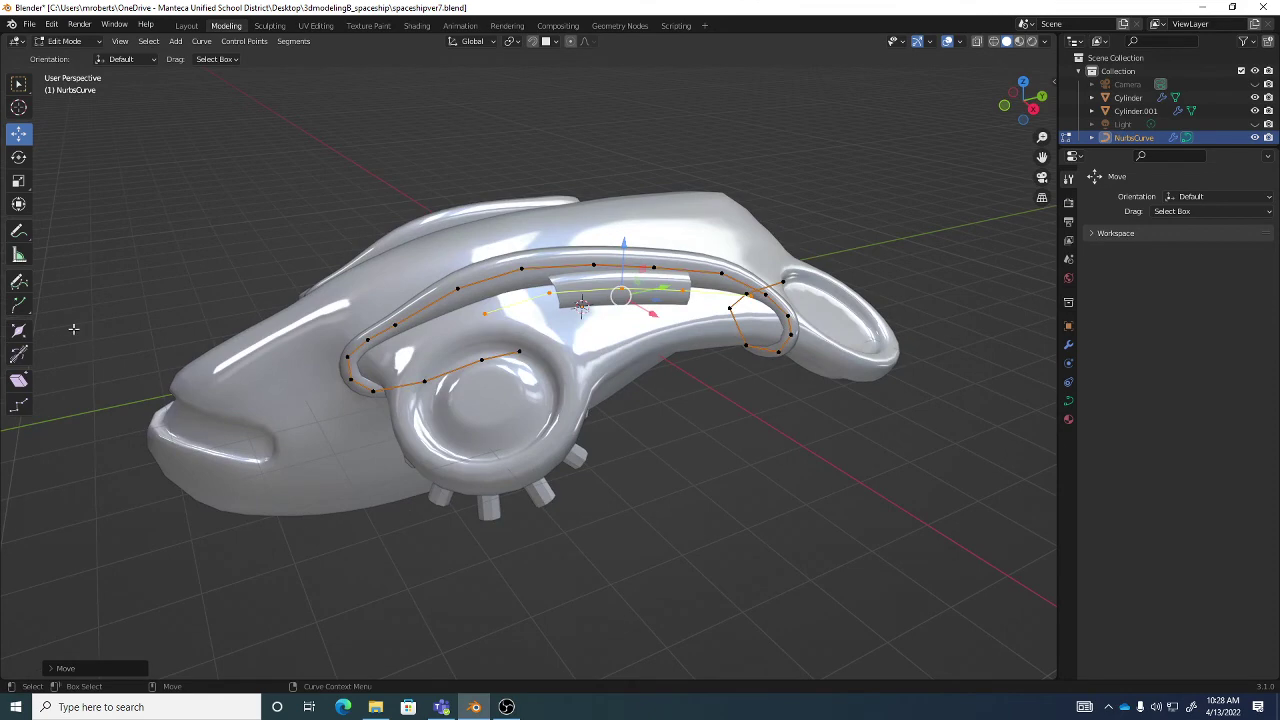
Shrink the duplicated section's radius to make a thinner inner pipe.
{"action": "left_click", "coordinate": [18, 330]}
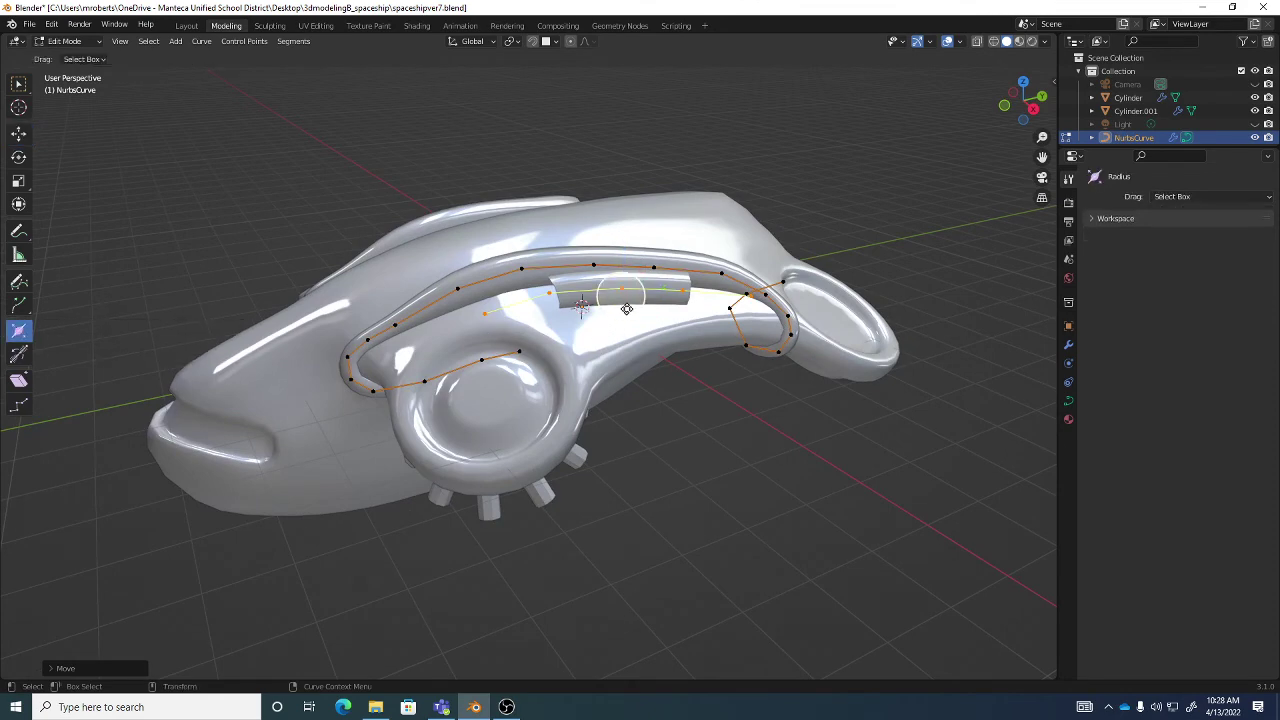
{"action": "left_click_drag", "start_coordinate": [638, 303], "coordinate": [620, 303]}
{"action": "middle_click_drag", "start_coordinate": [614, 296], "coordinate": [620, 297]}
{"action": "key", "text": "shift+space"}
{"action": "key", "text": "g"}
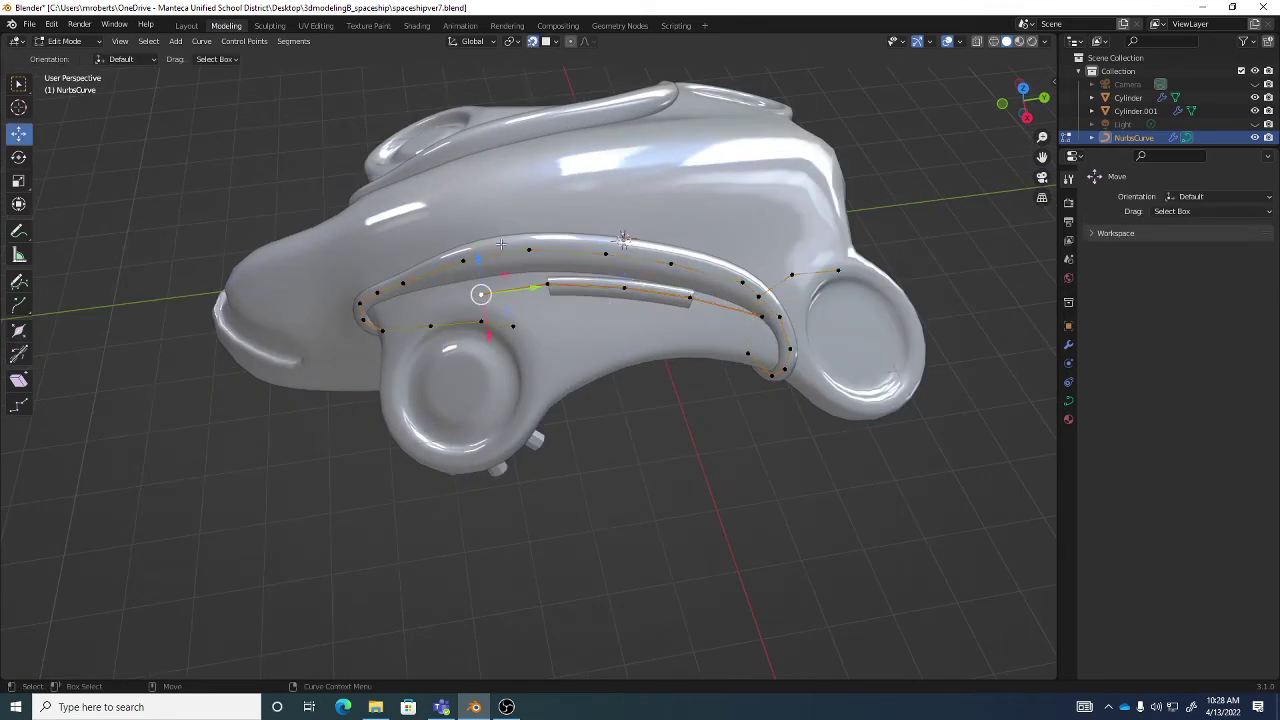
Extrude the duplicate's ends further along the pipe toward the rear ring.
{"action": "key", "text": "shift+space"}
{"action": "key", "text": "e"}
{"action": "left_click_drag", "start_coordinate": [481, 295], "coordinate": [443, 356]}
{"action": "middle_click_drag", "start_coordinate": [540, 330], "coordinate": [629, 378]}
{"action": "left_click", "coordinate": [633, 386]}
{"action": "left_click_drag", "start_coordinate": [629, 378], "coordinate": [631, 381]}
{"action": "middle_click_drag", "start_coordinate": [631, 381], "coordinate": [662, 424]}
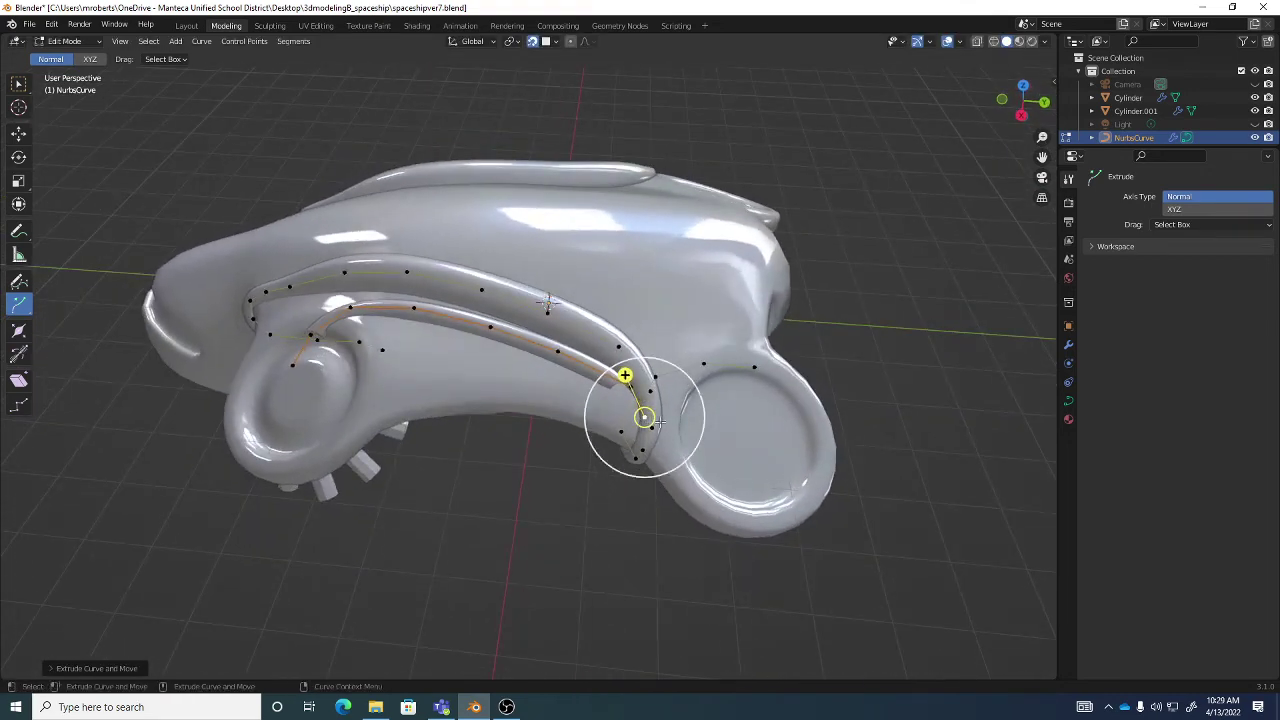
{"action": "left_click_drag", "start_coordinate": [662, 424], "coordinate": [680, 434]}
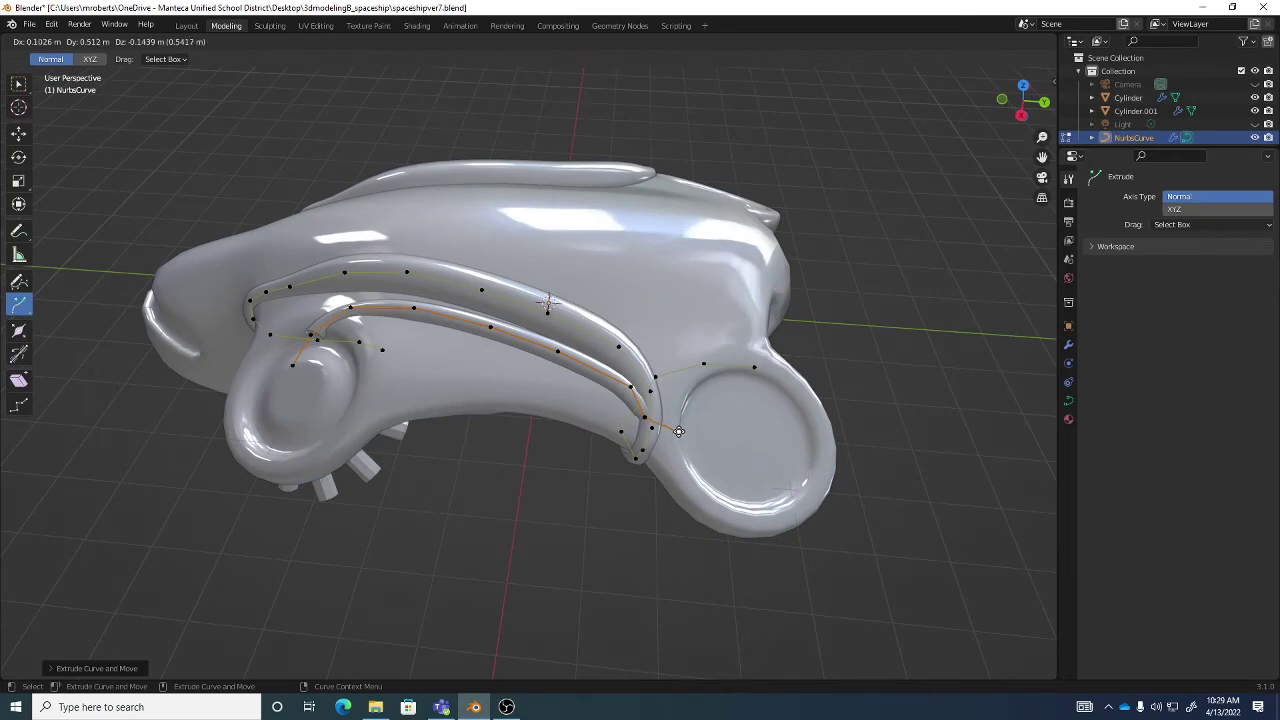
{"action": "key", "text": "w"}
{"action": "middle_click_drag", "start_coordinate": [680, 434], "coordinate": [603, 392]}
Inspect the thinner inner pipe from several angles in Edit Mode, then return to Object Mode.
{"action": "key", "text": "Tab"}
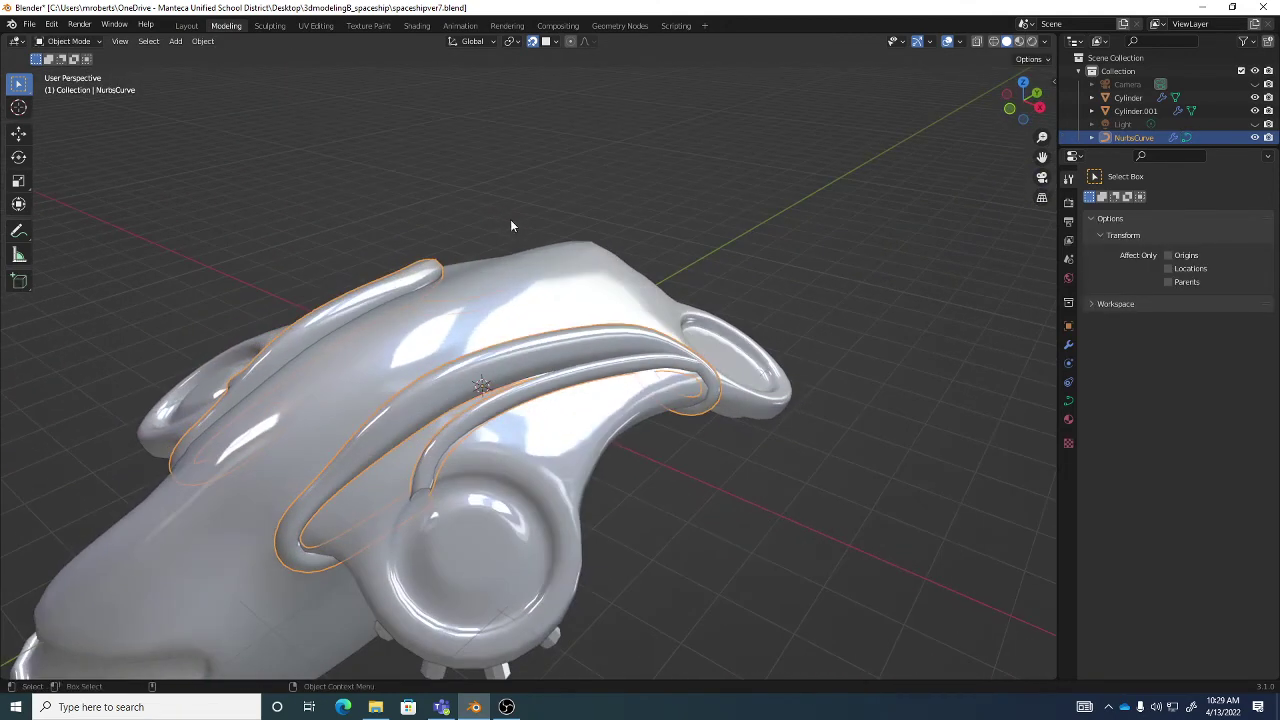
{"action": "key", "text": "Tab"}
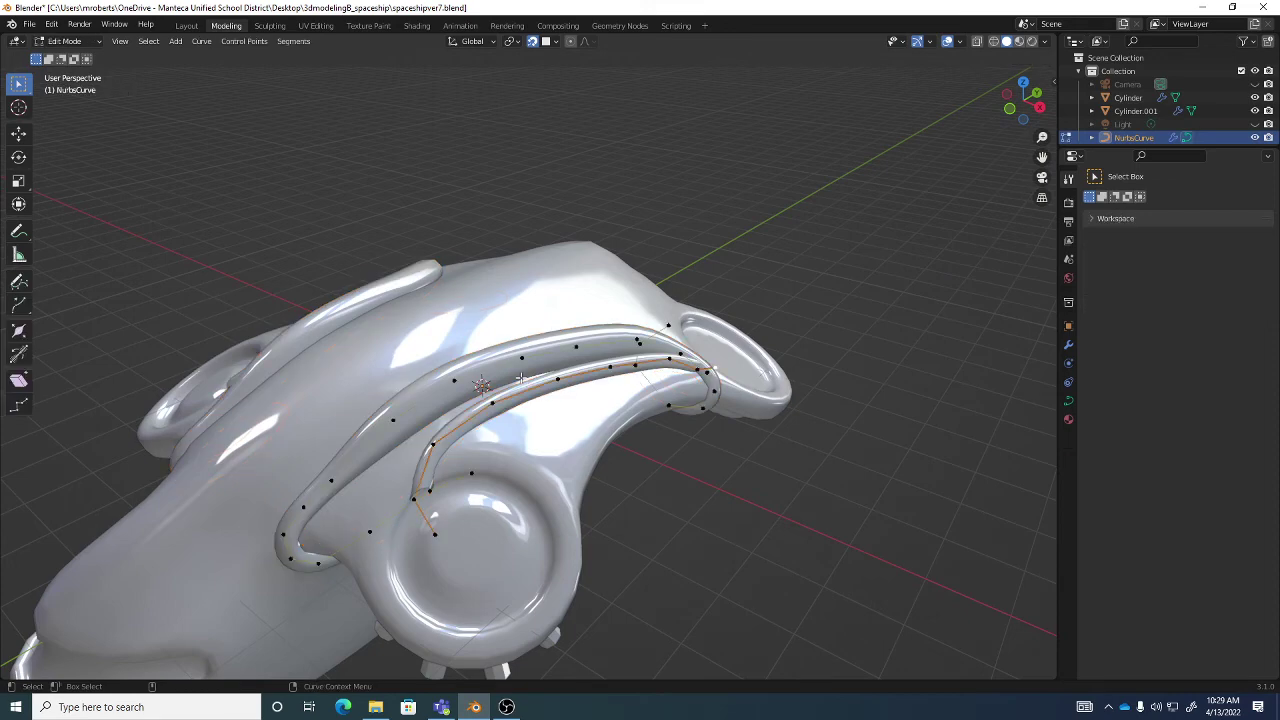
{"action": "left_click", "coordinate": [201, 41]}
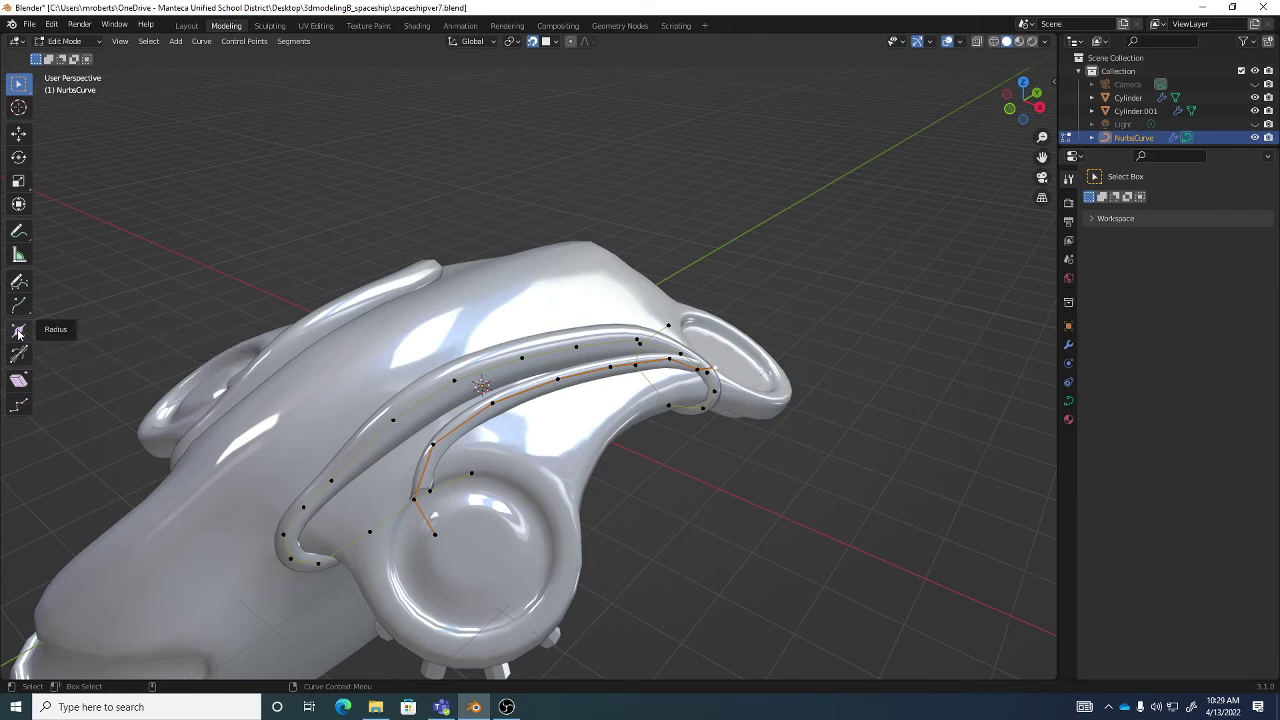
{"action": "middle_click_drag", "start_coordinate": [420, 340], "coordinate": [566, 333]}
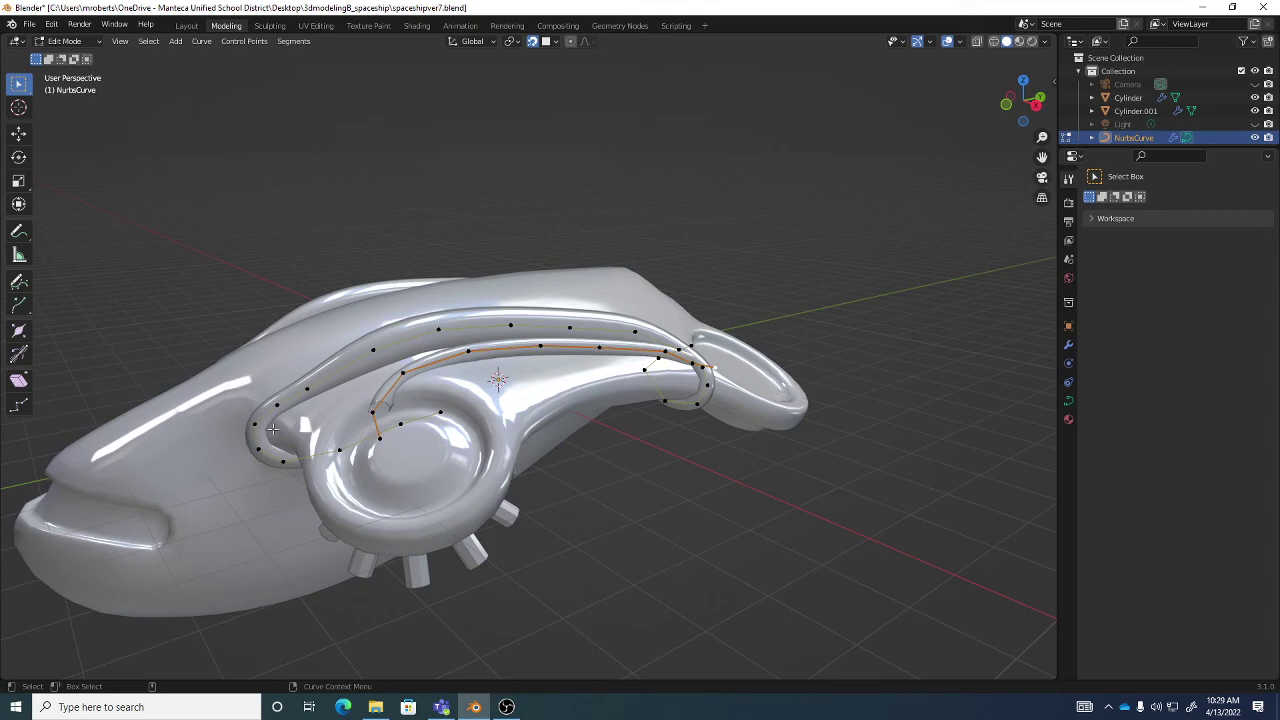
{"action": "middle_click_drag", "start_coordinate": [642, 352], "coordinate": [740, 351]}
{"action": "key", "text": "Tab"}
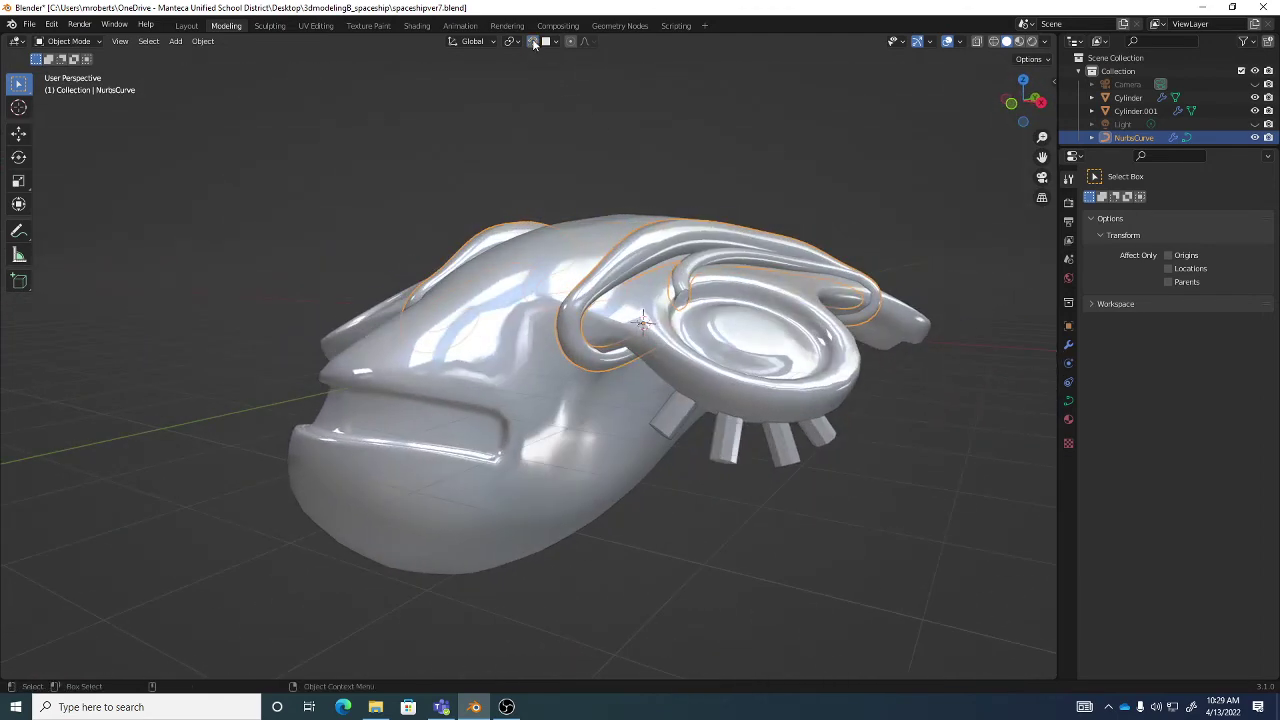
Enter Edit Mode and move the inner pipe's control points near the rear ring.
{"action": "middle_click_drag", "start_coordinate": [663, 211], "coordinate": [740, 285]}
{"action": "scroll", "coordinate": [748, 292], "scroll_direction": "up", "scroll_amount": 5}
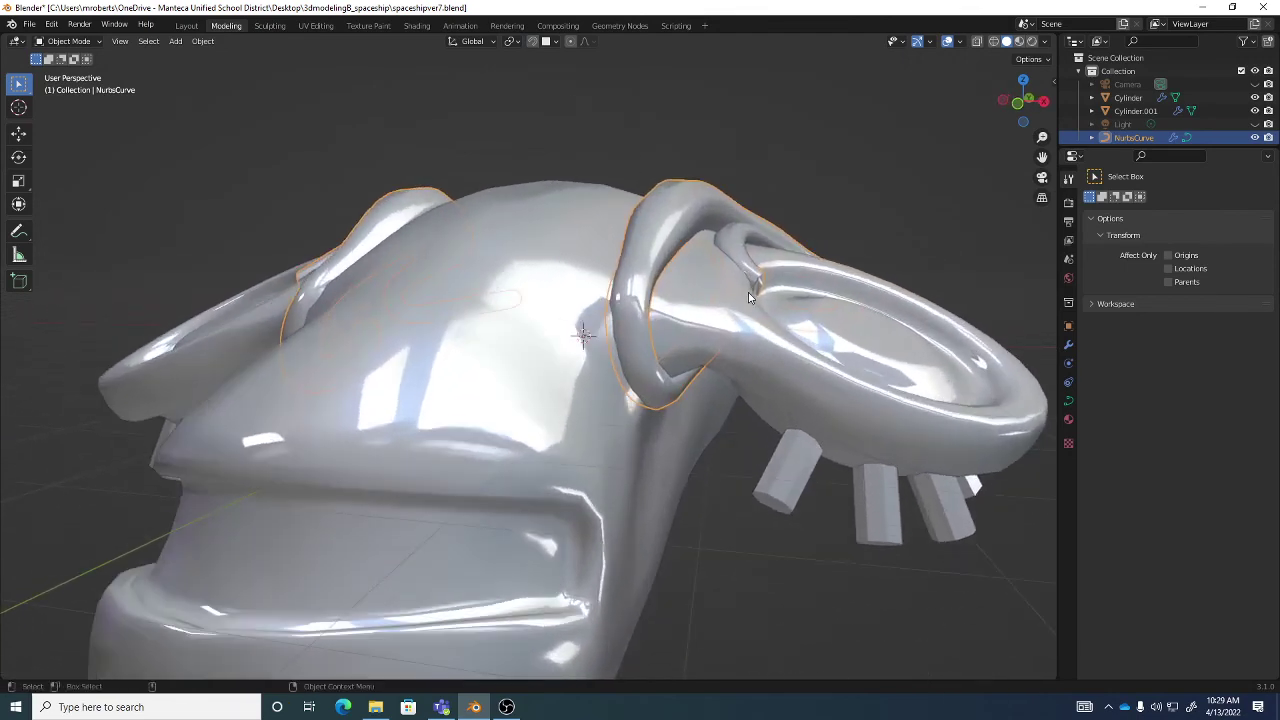
{"action": "key", "text": "w"}
{"action": "key", "text": "Tab"}
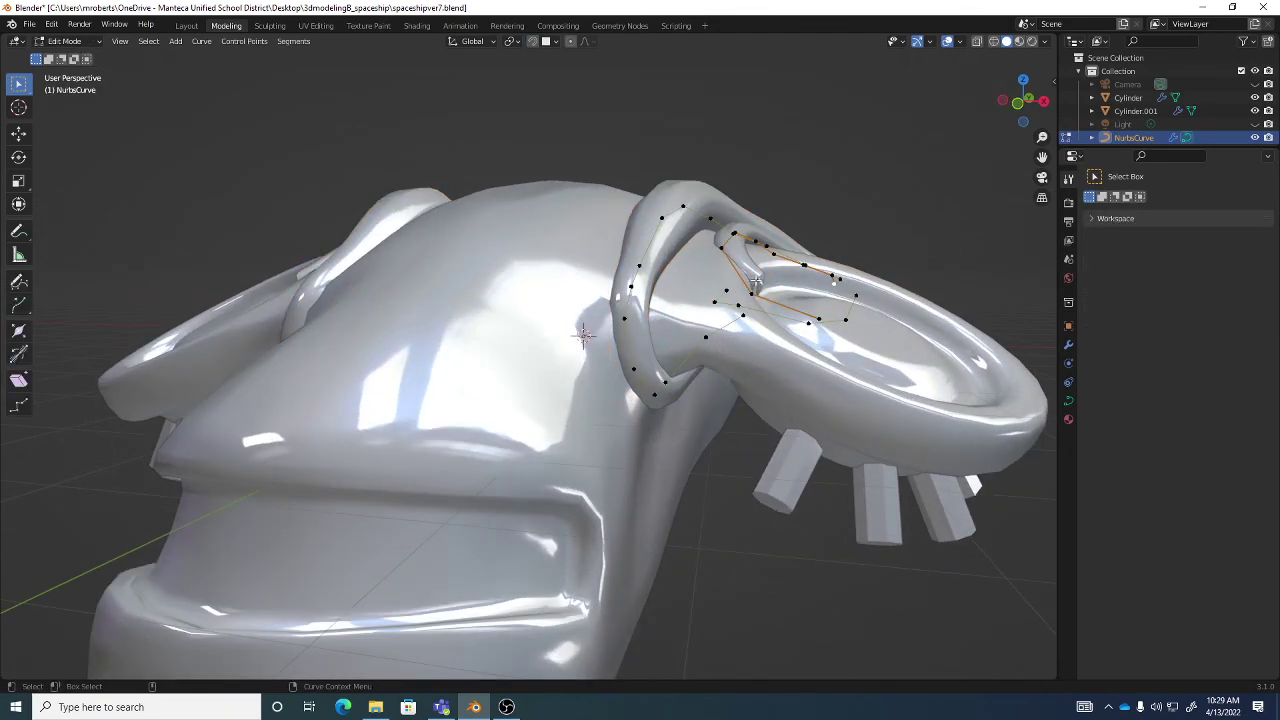
{"action": "middle_click_drag", "start_coordinate": [755, 285], "coordinate": [810, 305]}
{"action": "key", "text": "shift+space"}
{"action": "key", "text": "g"}
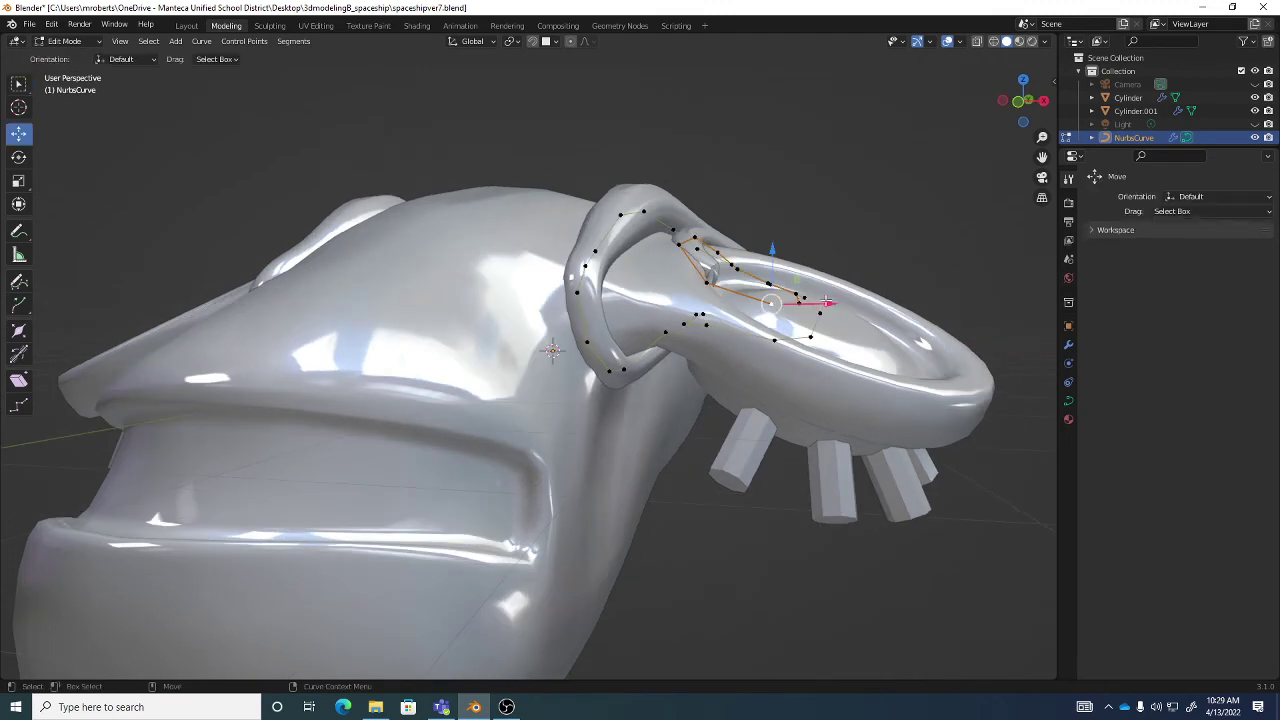
{"action": "left_click_drag", "start_coordinate": [810, 305], "coordinate": [729, 357]}
{"action": "middle_click_drag", "start_coordinate": [729, 357], "coordinate": [700, 340]}
{"action": "left_click_drag", "start_coordinate": [700, 340], "coordinate": [690, 340]}
{"action": "middle_click_drag", "start_coordinate": [690, 340], "coordinate": [845, 314]}
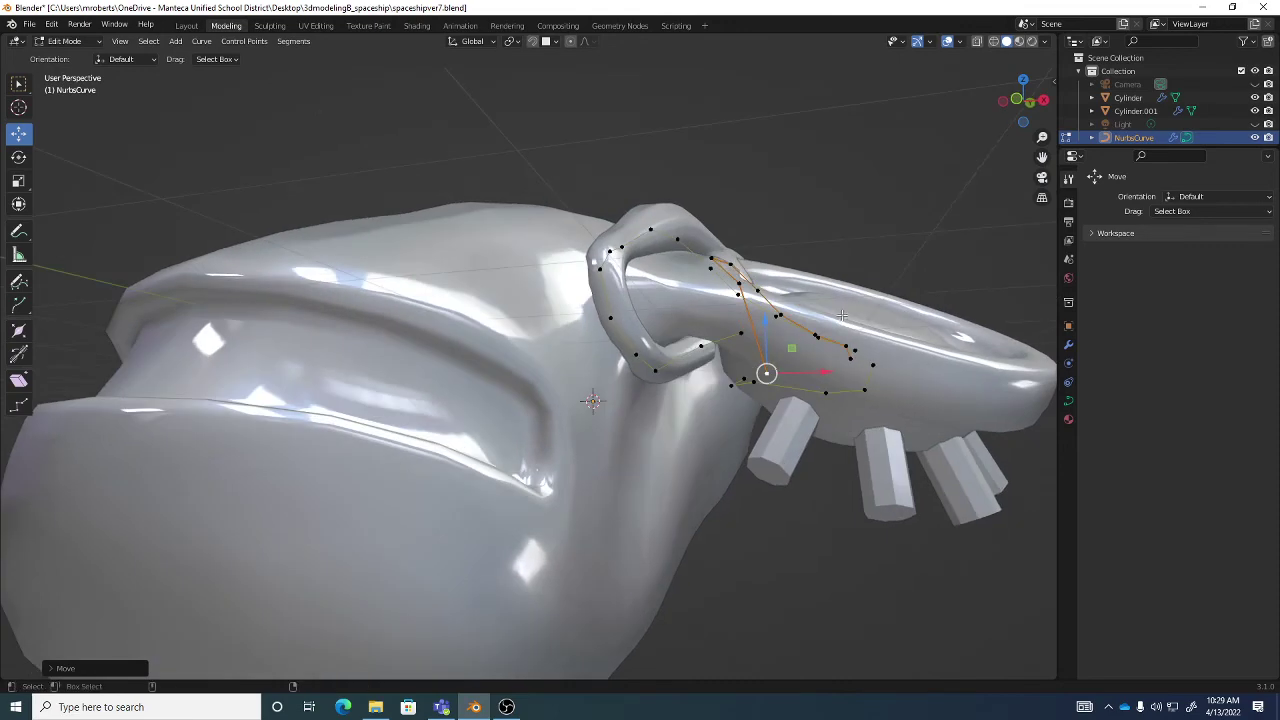
Extrude the inner pipe's end and curve its new points down into the round pod.
{"action": "key", "text": "shift+space"}
{"action": "key", "text": "e"}
{"action": "key", "text": "e"}
{"action": "left_click", "coordinate": [836, 336]}
{"action": "middle_click_drag", "start_coordinate": [836, 336], "coordinate": [797, 314]}
{"action": "key", "text": "g"}
{"action": "left_click", "coordinate": [784, 293]}
{"action": "key", "text": "g"}
{"action": "left_click", "coordinate": [850, 267]}
{"action": "scroll", "coordinate": [908, 275], "scroll_direction": "down", "scroll_amount": 4}
{"action": "key", "text": "g"}
{"action": "left_click", "coordinate": [831, 298]}
{"action": "key", "text": "w"}
{"action": "key", "text": "Tab"}
Save spaceshipver7.blend and bring the OBS Studio window to the front.
{"action": "key", "text": "w"}
{"action": "key", "text": "w"}
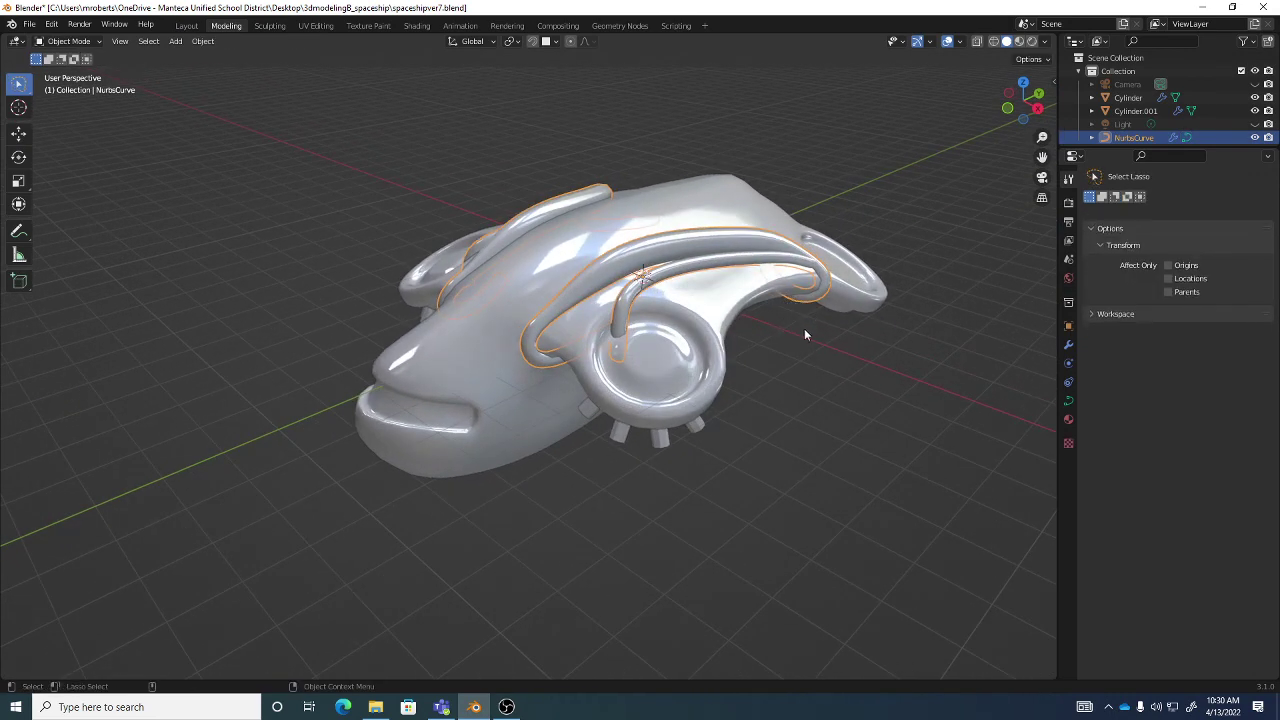
{"action": "key", "text": "w"}
{"action": "mouse_move", "coordinate": [760, 362]}
{"action": "middle_mouse_down"}
{"action": "mouse_move", "coordinate": [743, 366]}
{"action": "mouse_move", "coordinate": [769, 357]}
{"action": "mouse_move", "coordinate": [736, 349]}
{"action": "mouse_move", "coordinate": [686, 262]}
{"action": "mouse_move", "coordinate": [669, 305]}
{"action": "mouse_move", "coordinate": [752, 372]}
{"action": "middle_mouse_up"}
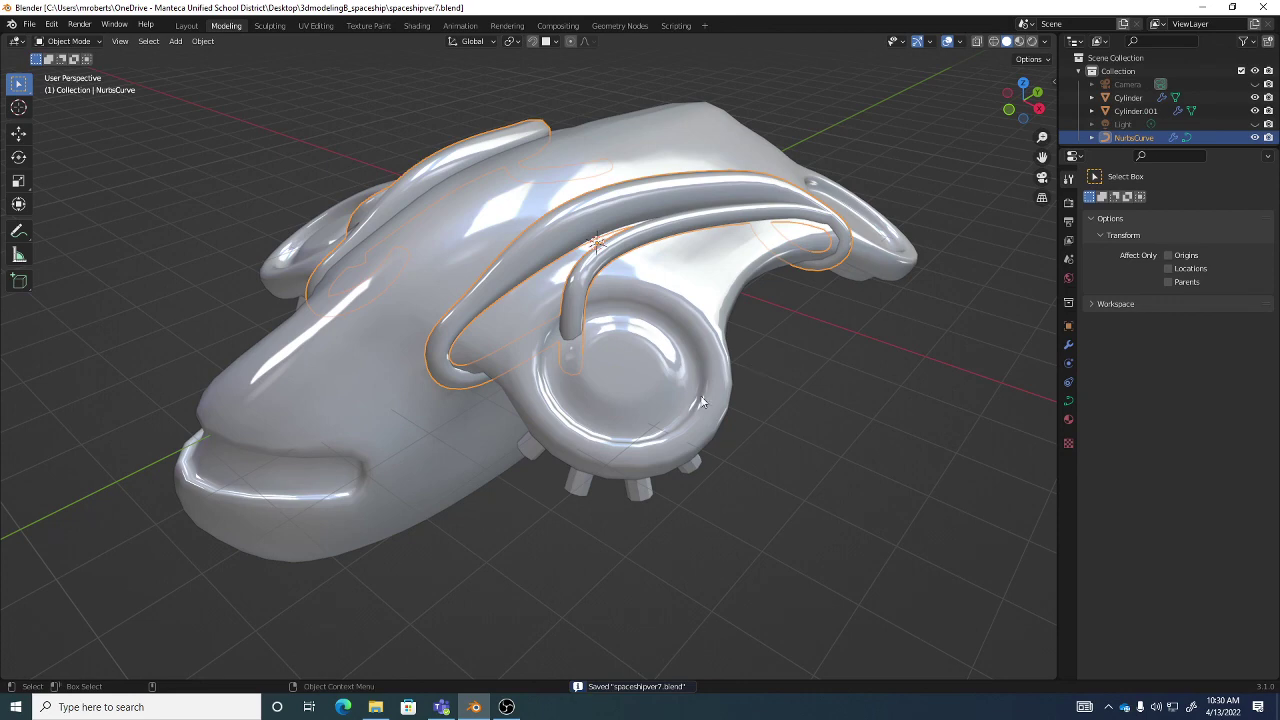
{"action": "left_click", "coordinate": [507, 707]}
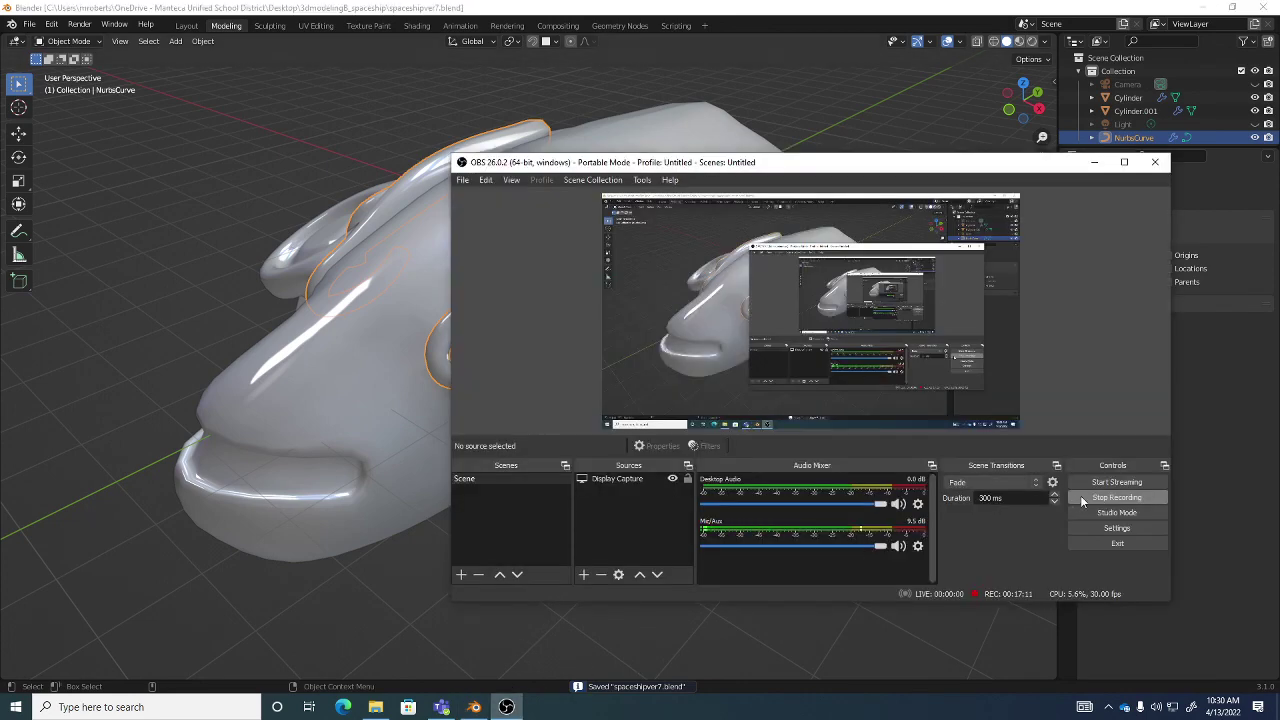